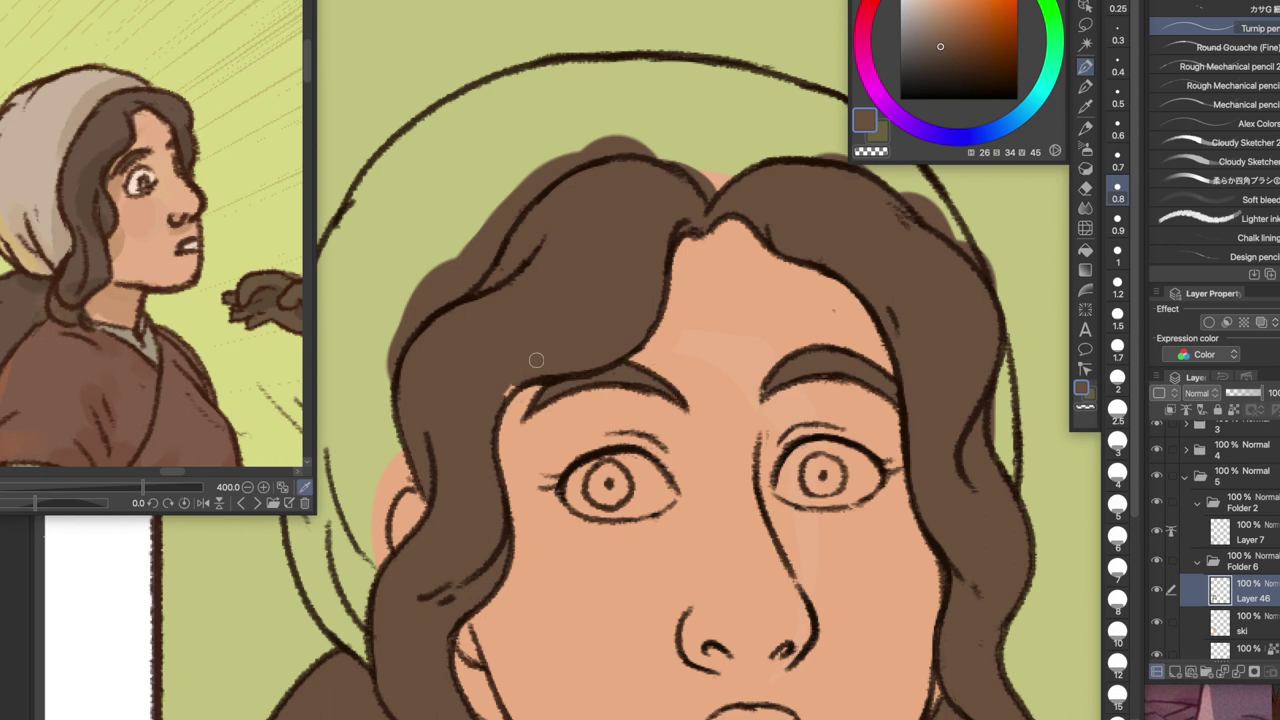
Fill the remaining areas of the woman's hair with flat brown and block in reddish brown along her tunic's lower part
scroll(548, 387, "down", 3)
left_click_drag(491, 563, 413, 570)
key("bracketright")
key("bracketright")
key("bracketright")
mouse_move(390, 438)
left_mouse_down()
mouse_move(394, 612)
mouse_move(912, 612)
mouse_move(910, 416)
left_mouse_up()
left_click_drag(900, 462, 900, 570)
scroll(802, 539, "up", 3)
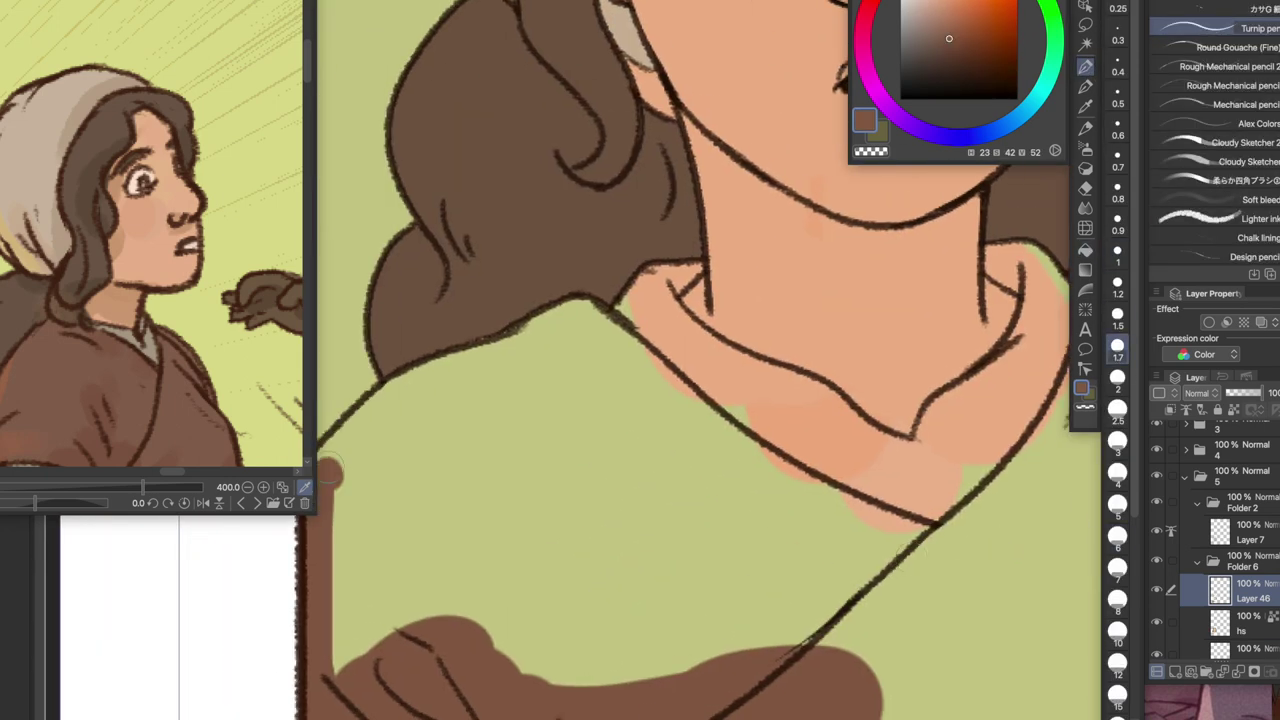
Extend the tunic's reddish brown over the shoulder and paint the shirt collar in flat grey-beige
mouse_move(430, 460)
left_mouse_down()
mouse_move(620, 338)
mouse_move(725, 370)
left_mouse_up()
left_click(918, 61)
left_click(924, 19)
left_click_drag(891, 404, 586, 429)
mouse_move(514, 371)
left_mouse_down()
mouse_move(586, 429)
mouse_move(843, 331)
left_mouse_up()
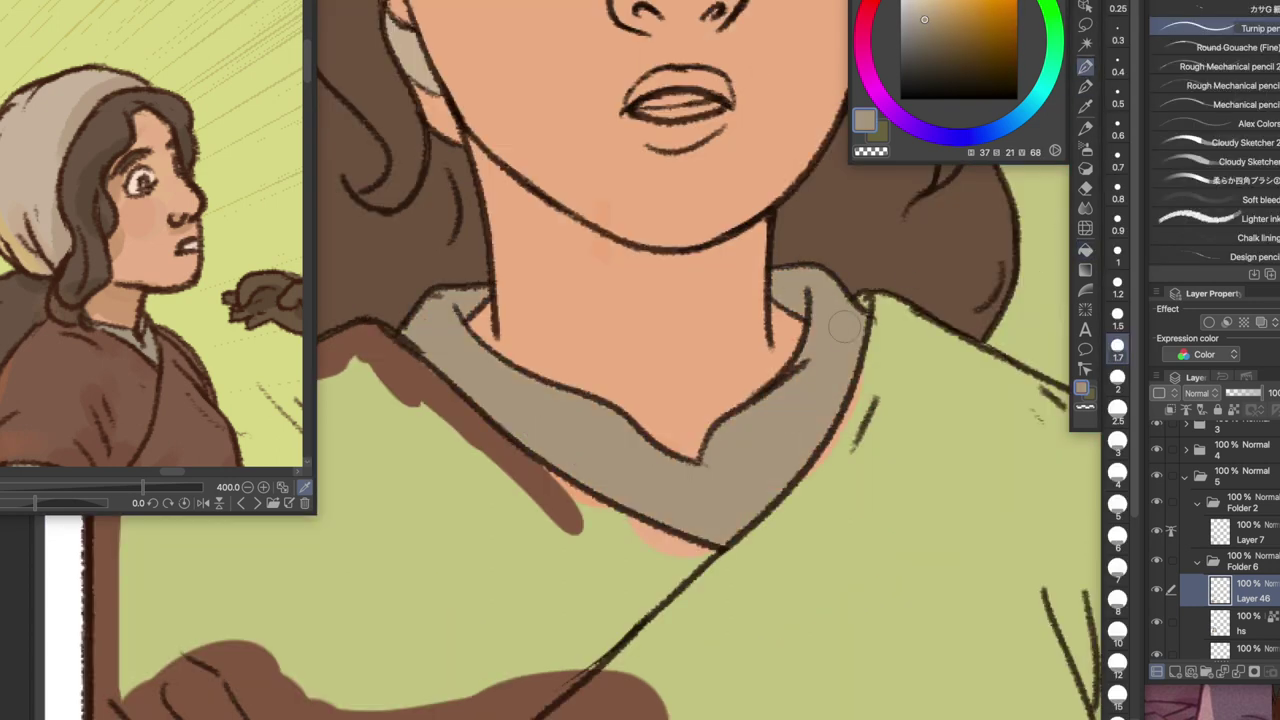
Fill the rest of the woman's tunic around the collar with flat reddish brown
left_click(949, 38)
left_click_drag(560, 480, 795, 585)
left_click_drag(885, 440, 735, 555)
key("ctrl+z")
mouse_move(800, 515)
left_mouse_down()
mouse_move(877, 333)
mouse_move(710, 430)
left_mouse_up()
scroll(870, 320, "down", 3)
left_click_drag(885, 360, 790, 440)
scroll(846, 500, "down", 2)
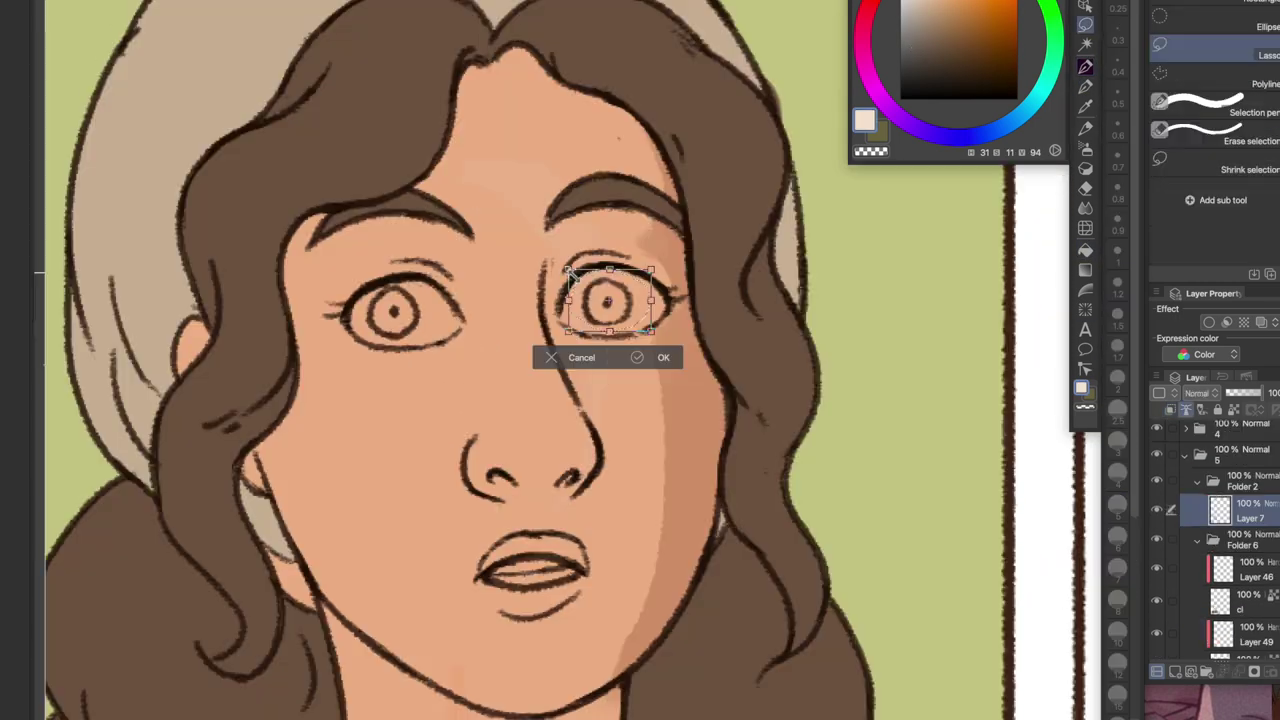
Adjust the selected eye's line art with a transform and paint the whites of both eyes in pale cream on the ski layer
left_click_drag(575, 300, 645, 310)
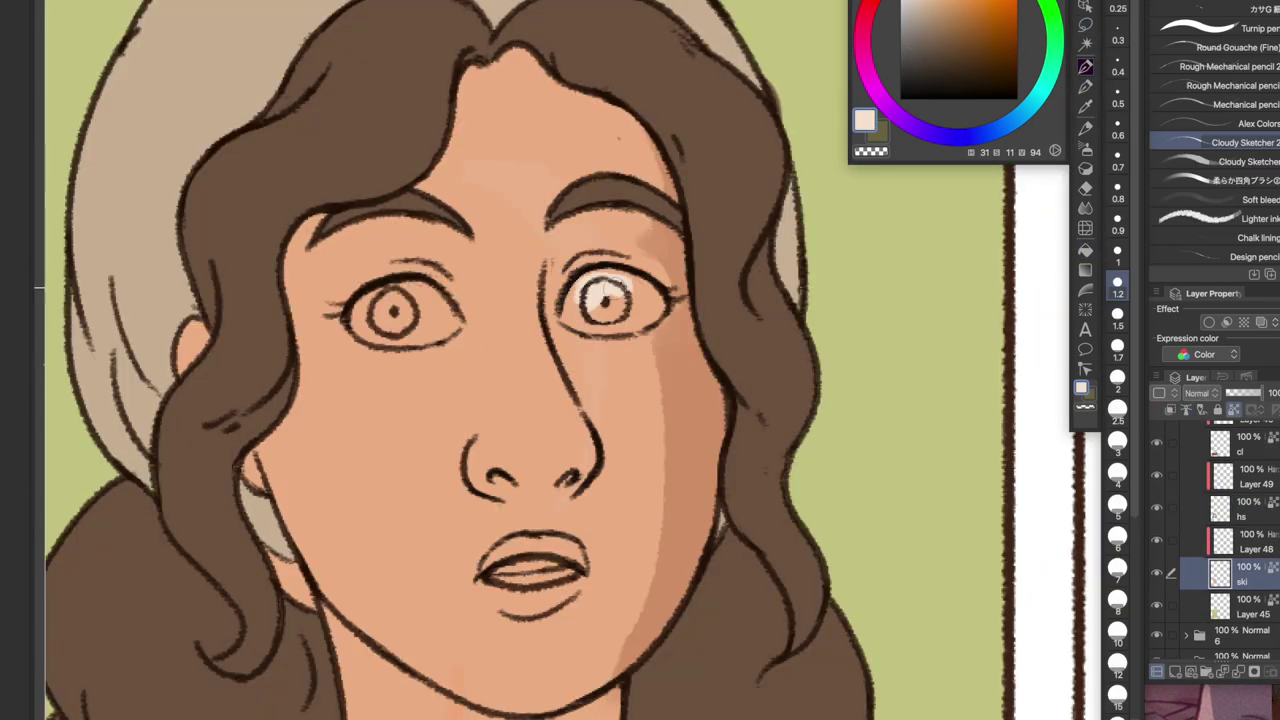
mouse_move(590, 295)
left_mouse_down()
mouse_move(660, 305)
mouse_move(640, 312)
left_mouse_up()
left_click_drag(355, 305, 440, 315)
left_click_drag(365, 325, 430, 335)
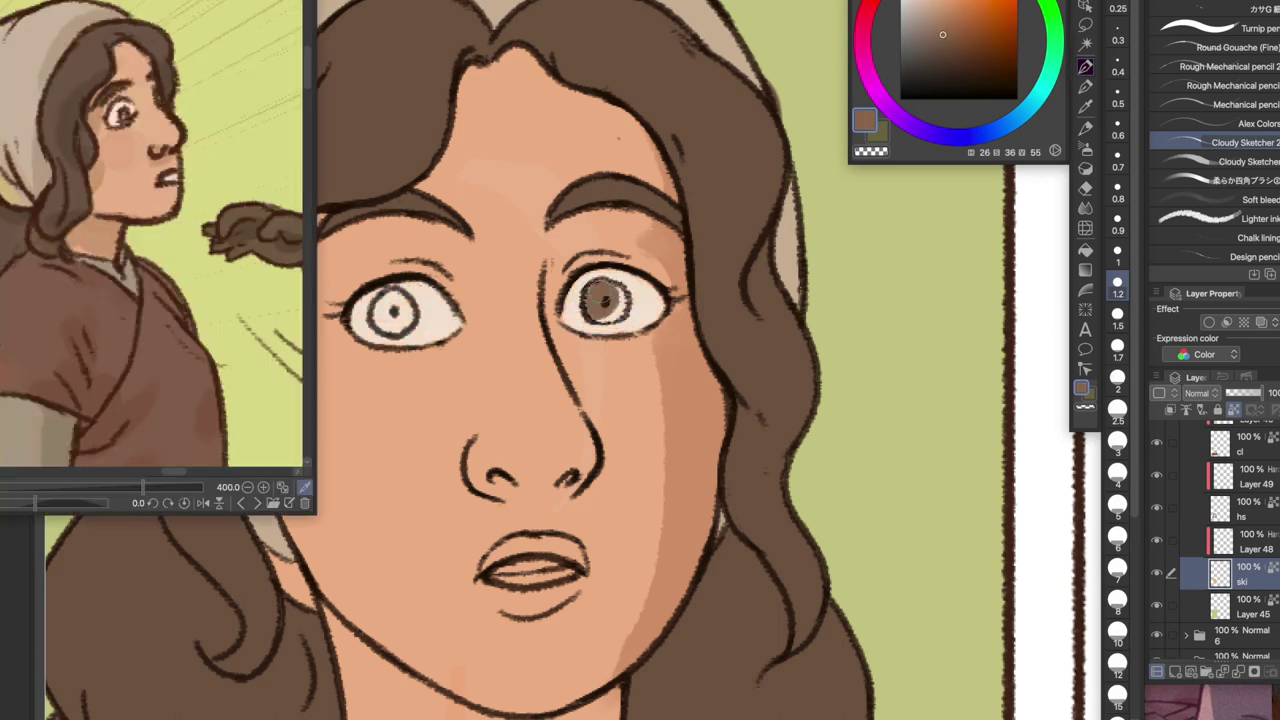
Paint the woman's irises brown and colour her lips and the inside of her mouth
left_click_drag(598, 288, 612, 318)
left_click_drag(445, 300, 478, 312)
left_click_drag(560, 545, 645, 550)
mouse_move(550, 575)
left_mouse_down()
mouse_move(620, 600)
mouse_move(630, 565)
left_mouse_up()
Choose a dark grey-brown and shade the skin under the nose on the hard light Layer 48
left_click(938, 64)
left_click(915, 46)
key("alt+bracketright")
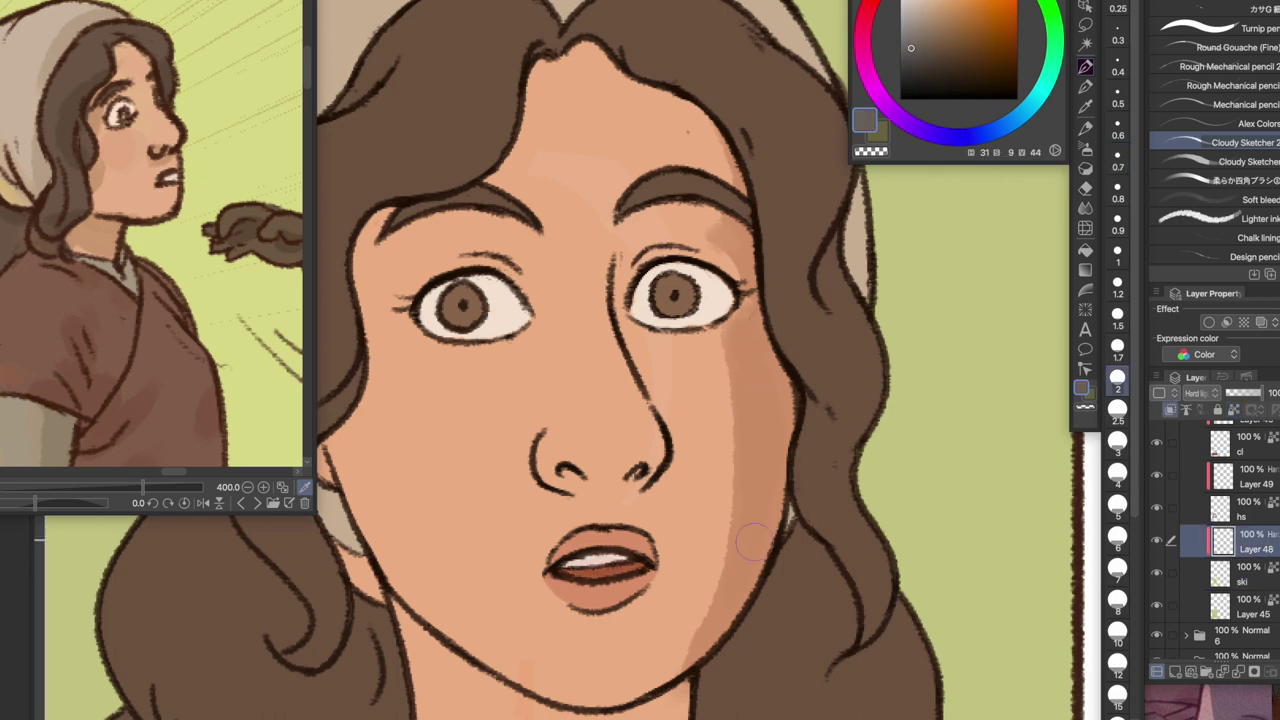
mouse_move(580, 440)
left_mouse_down()
mouse_move(660, 505)
mouse_move(650, 495)
left_mouse_up()
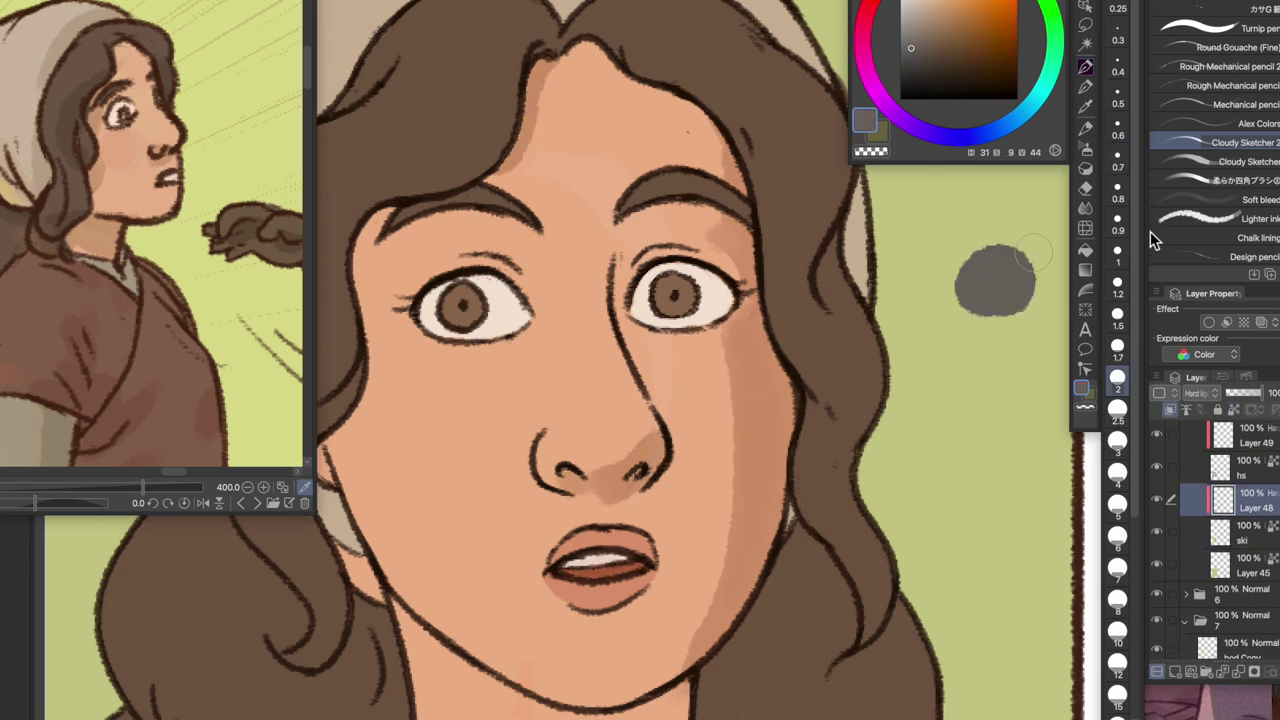
Shade the eye sockets and the side of the nose bridge with a smaller brush on Layer 48
key("bracketleft")
key("bracketleft")
left_click_drag(640, 240, 650, 415)
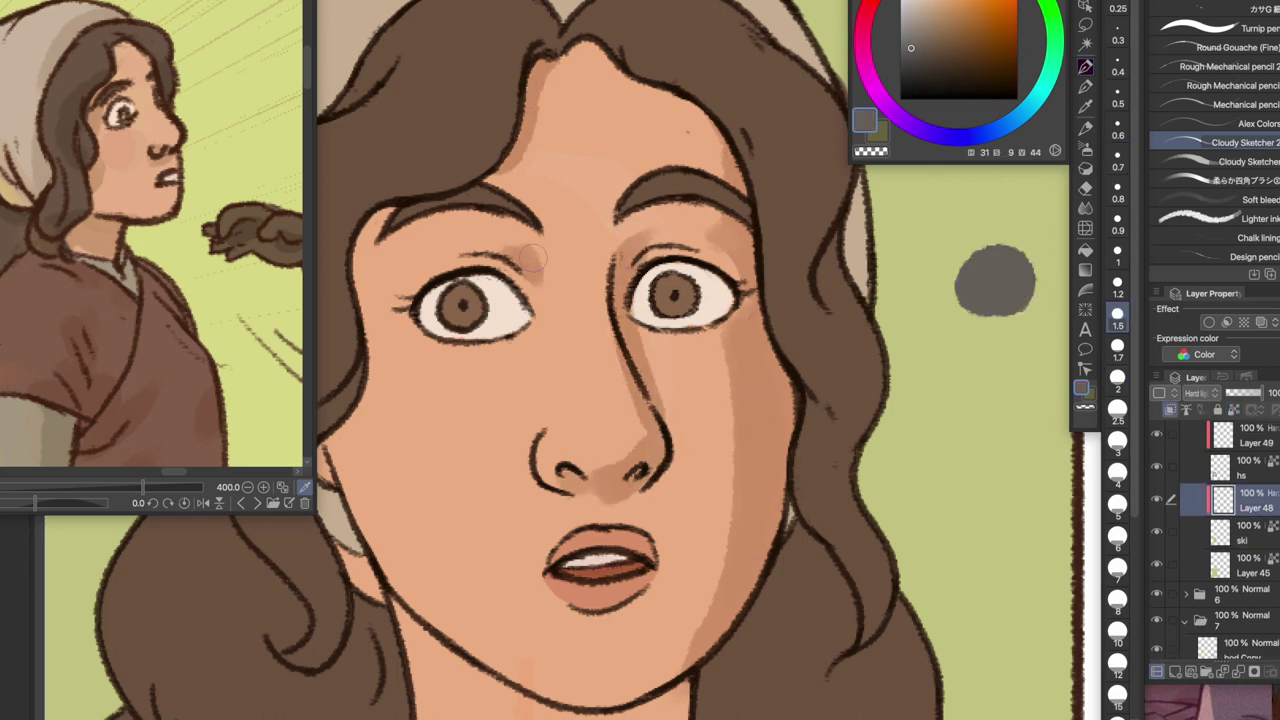
left_click_drag(638, 618, 638, 383)
left_click_drag(600, 268, 646, 195)
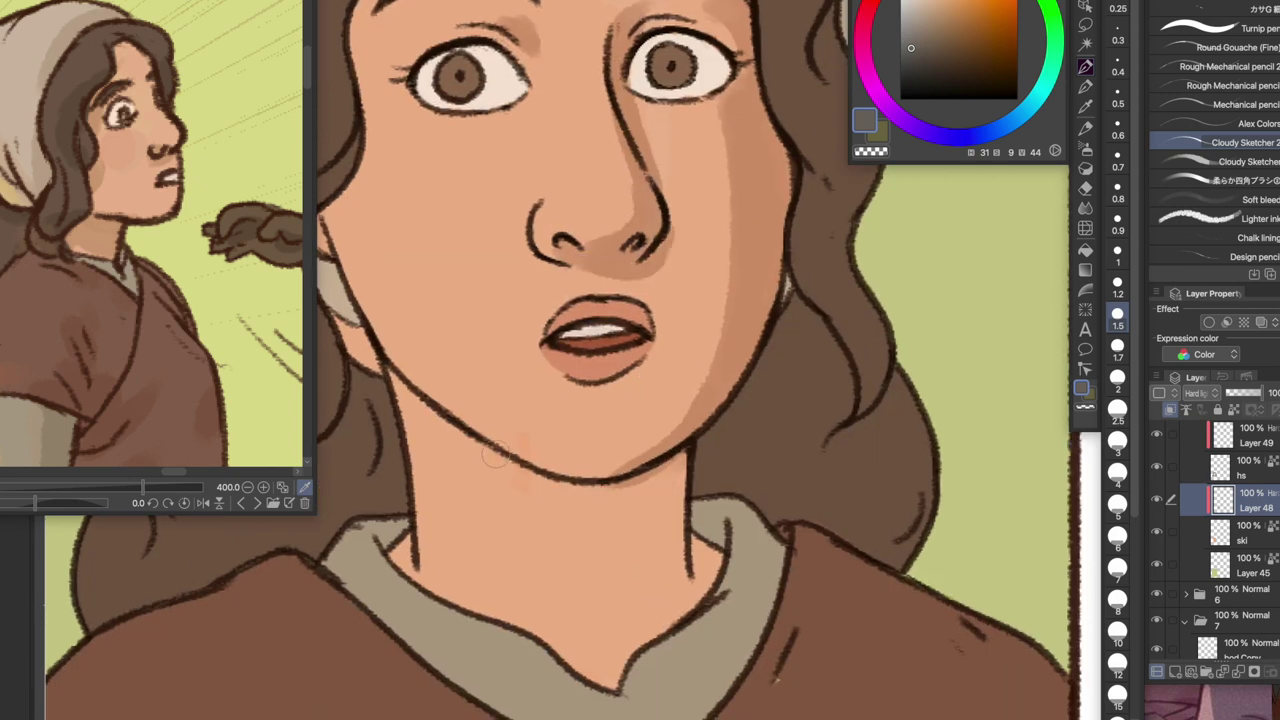
Paint the shadow cast by the jaw across the woman's neck on Layer 48
left_click_drag(495, 454, 670, 570)
left_click_drag(585, 450, 690, 640)
left_click_drag(725, 560, 630, 680)
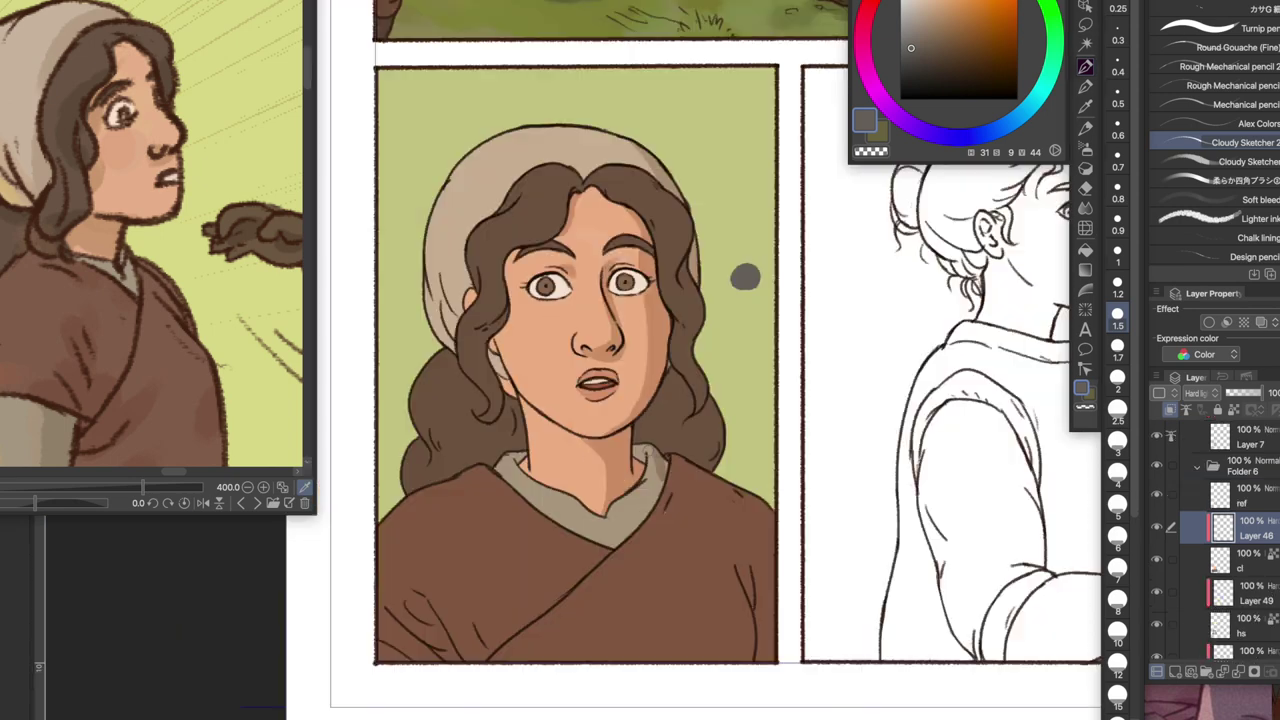
Shade the collar and the folds of the tunic's shoulders, sides and sleeve on the hard light Layer 46
left_click_drag(634, 446, 662, 516)
mouse_move(720, 458)
left_mouse_down()
mouse_move(630, 544)
mouse_move(656, 536)
left_mouse_up()
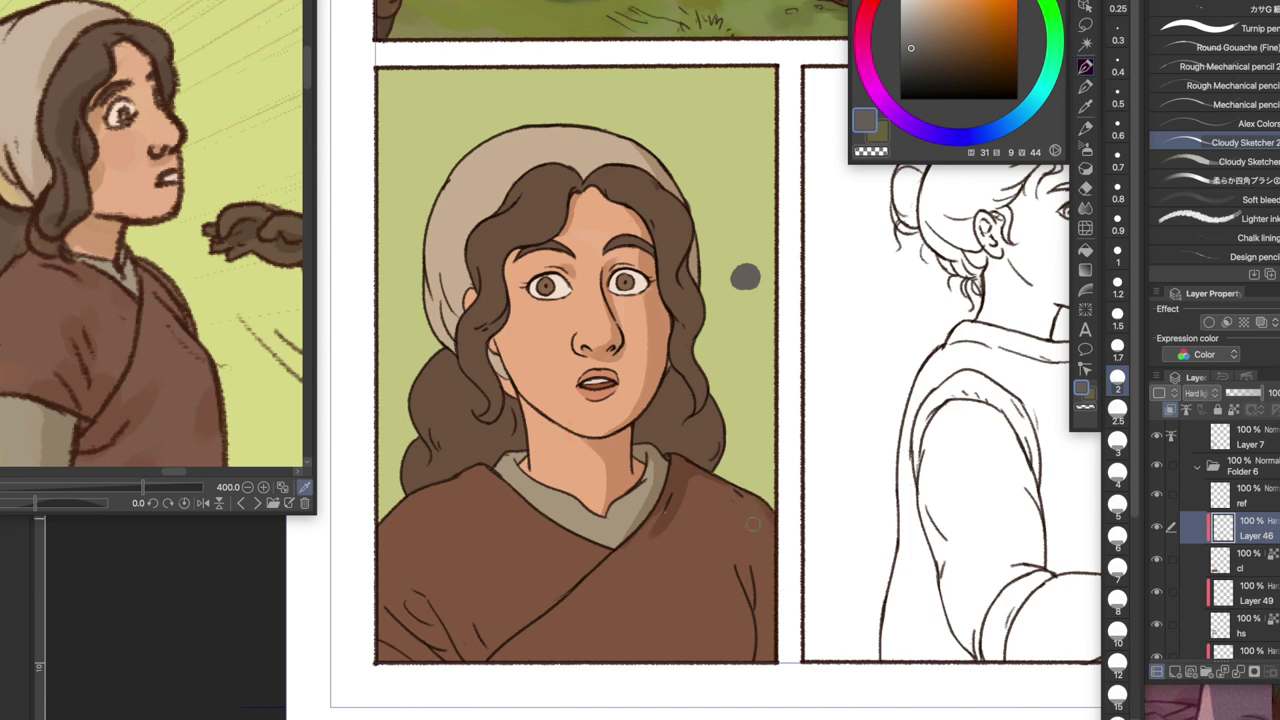
left_click_drag(752, 553, 760, 636)
left_click_drag(430, 621, 410, 594)
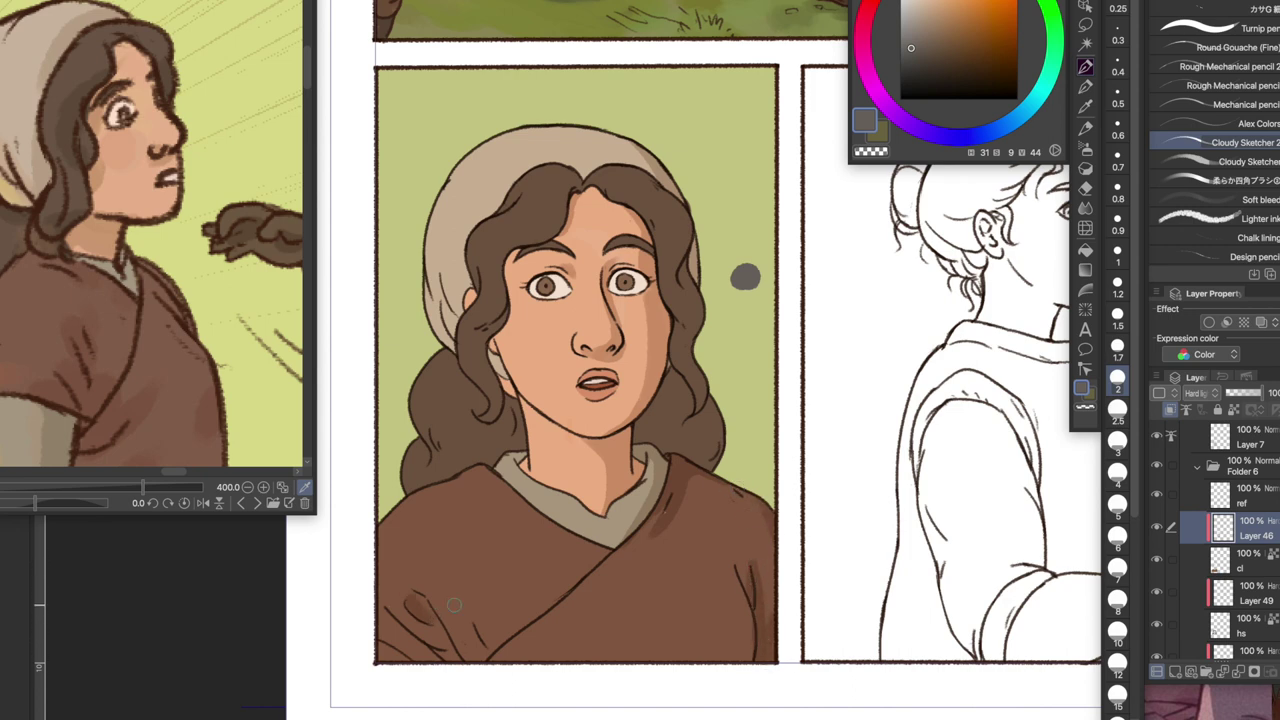
mouse_move(434, 636)
left_mouse_down()
mouse_move(469, 615)
mouse_move(488, 656)
left_mouse_up()
left_click_drag(404, 625, 424, 651)
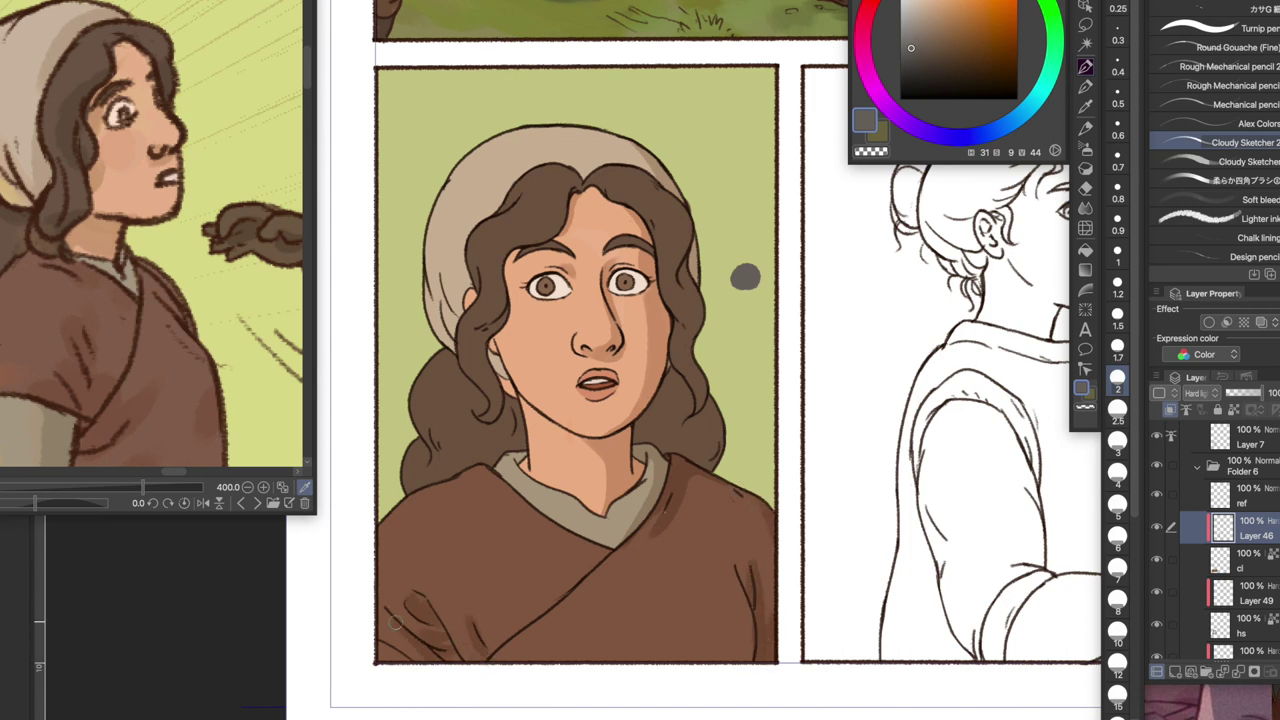
Shade the woman's hair locks on both sides of the face and behind the neck on Layer 49
left_click(683, 237, "ctrl+shift")
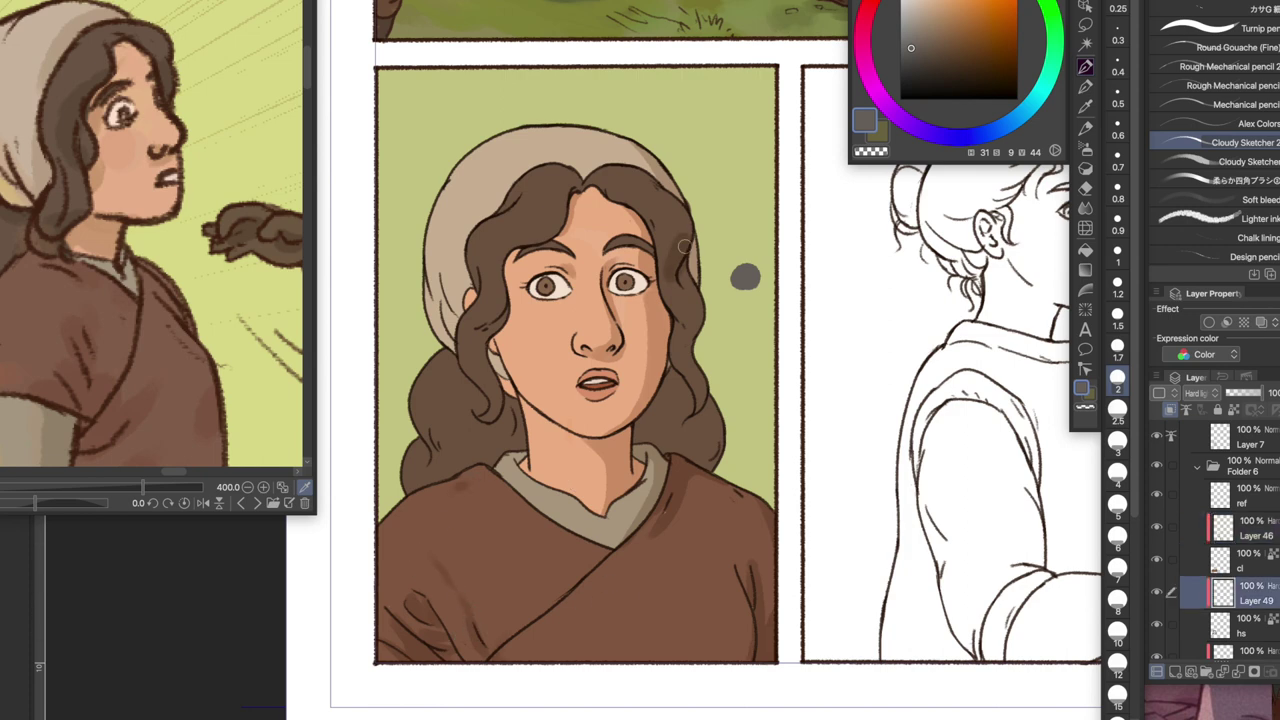
mouse_move(681, 264)
left_mouse_down()
mouse_move(684, 341)
mouse_move(701, 379)
left_mouse_up()
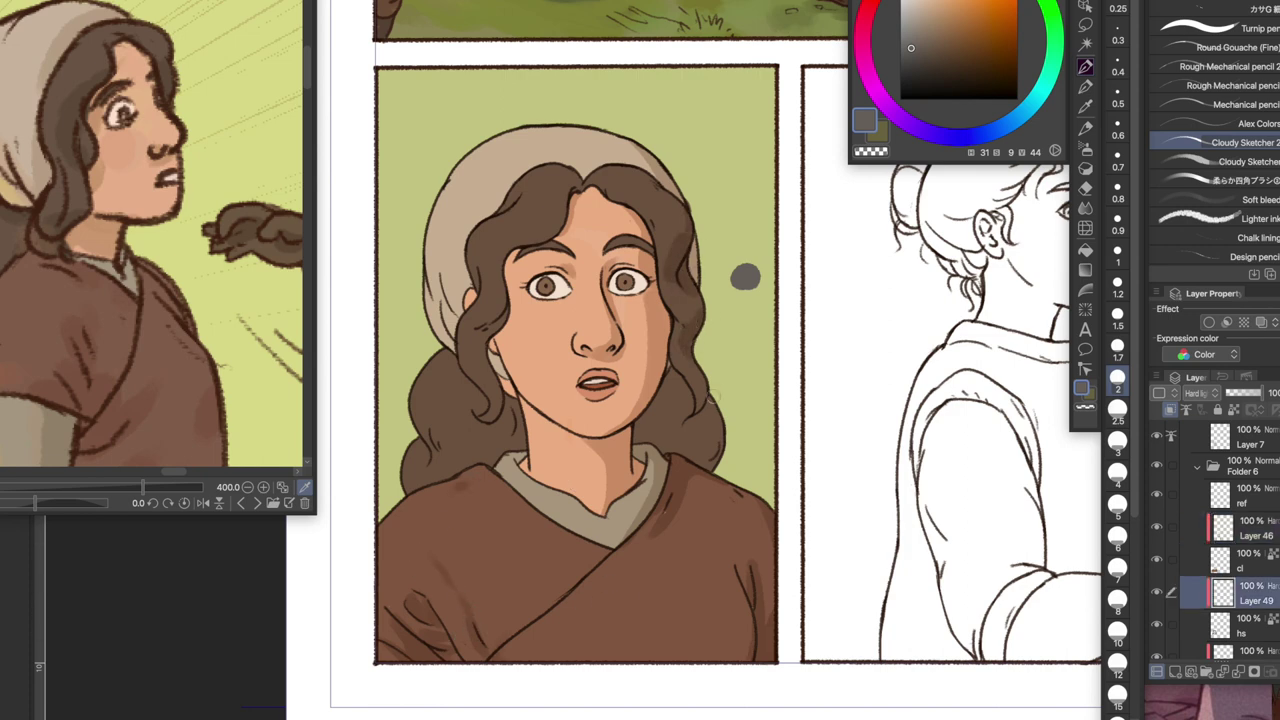
left_click_drag(508, 286, 484, 333)
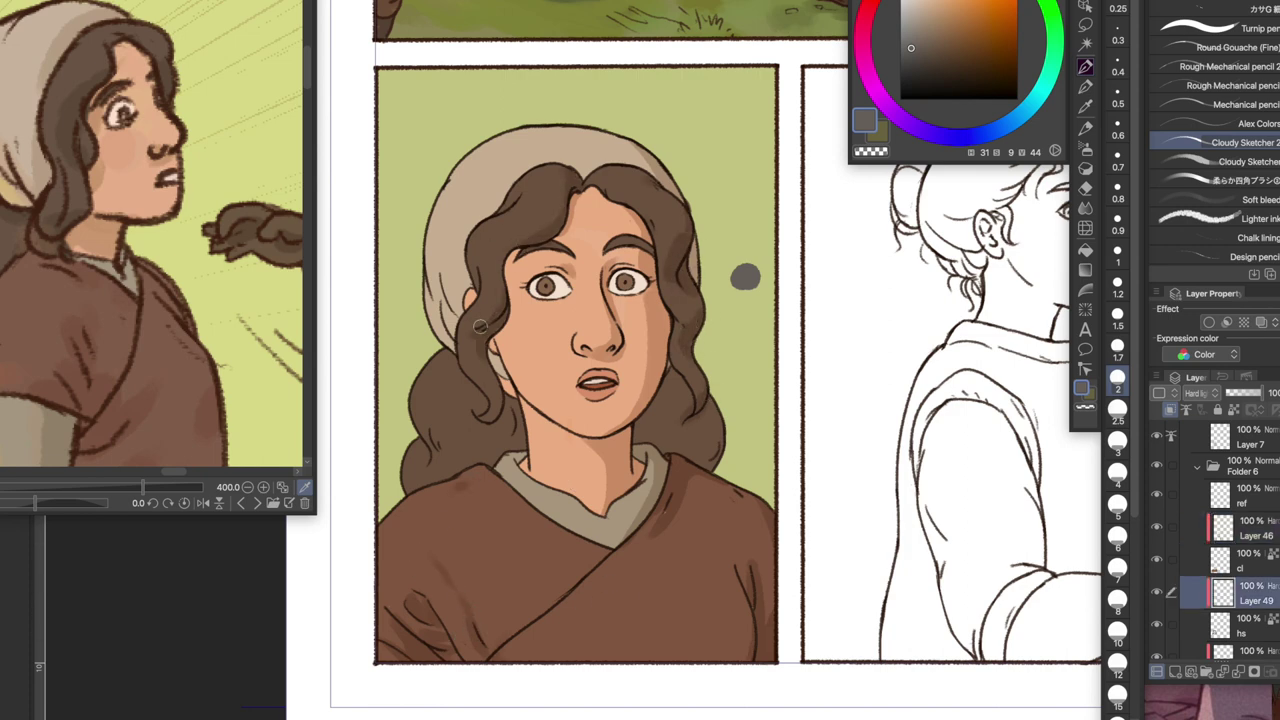
left_click_drag(414, 412, 444, 446)
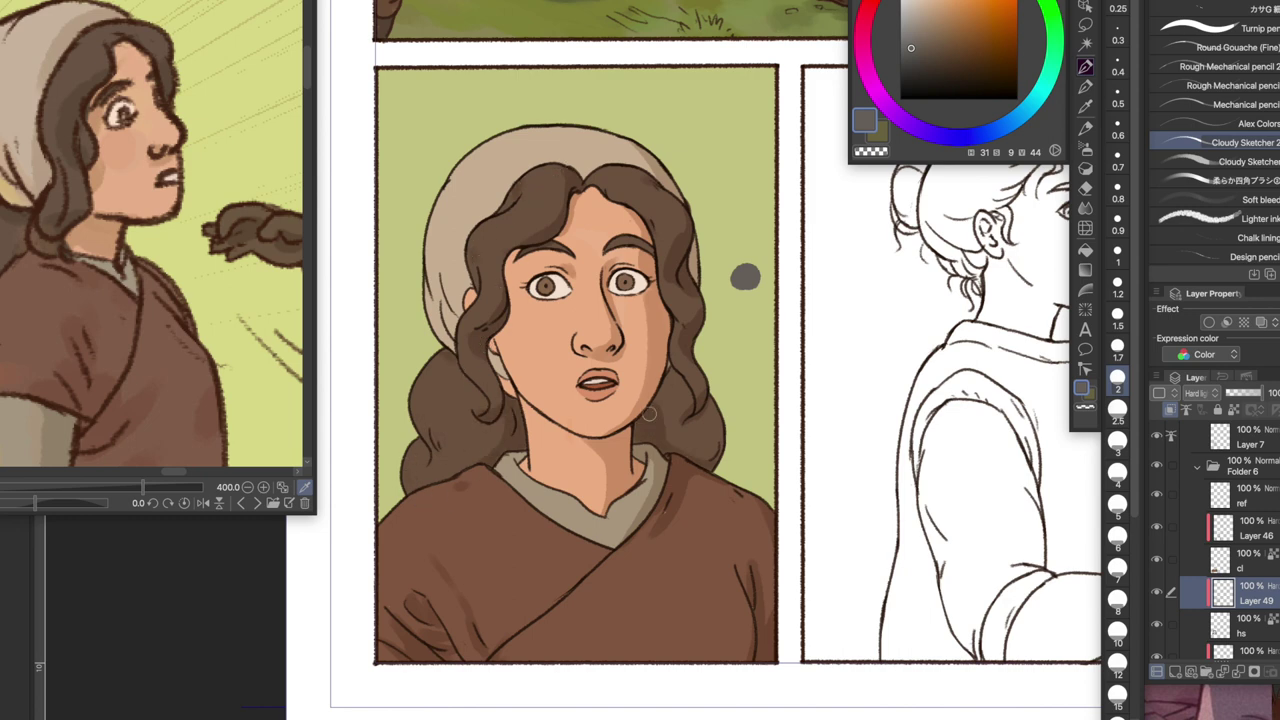
Block in dark brown over the bun and crown of the profile character's hair in the neighbouring panel
left_click(509, 475, "alt")
scroll(595, 304, "up", 3)
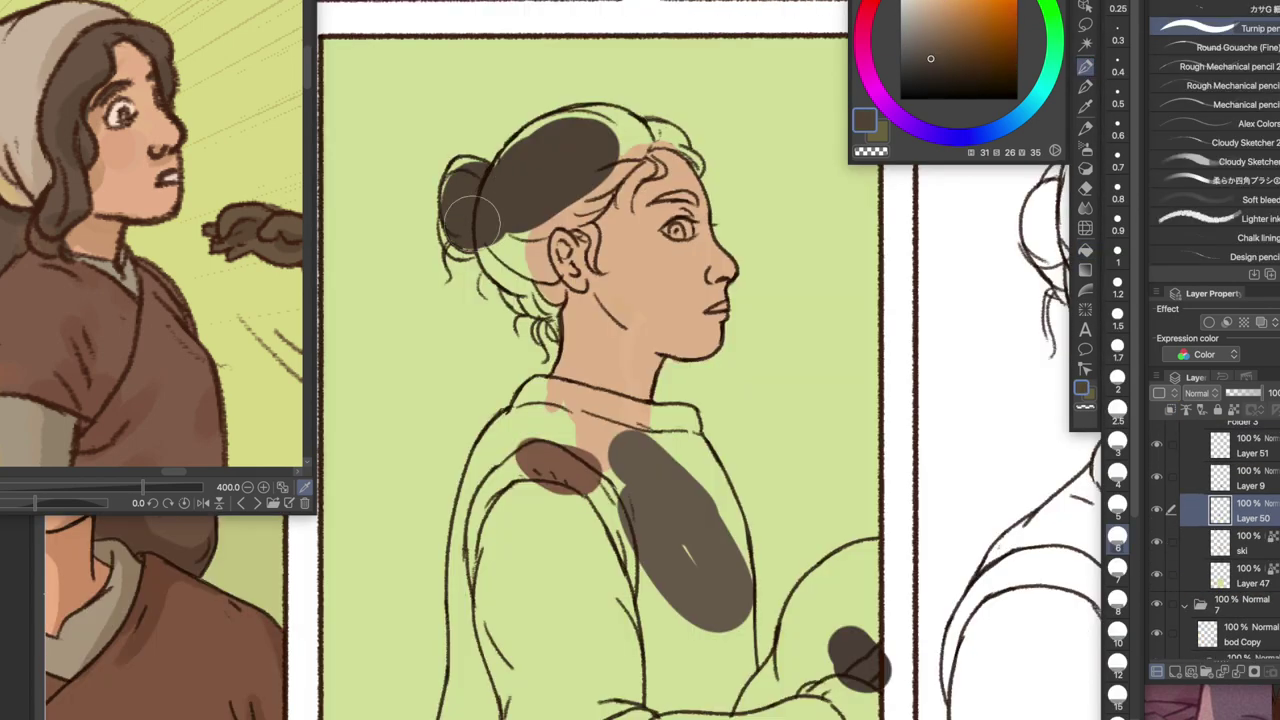
mouse_move(450, 180)
left_mouse_down()
mouse_move(586, 129)
mouse_move(650, 130)
left_mouse_up()
Fill the profile character's tunic and sleeves with flat grey-brown on the cl/gl layer
left_click_drag(660, 430, 700, 492)
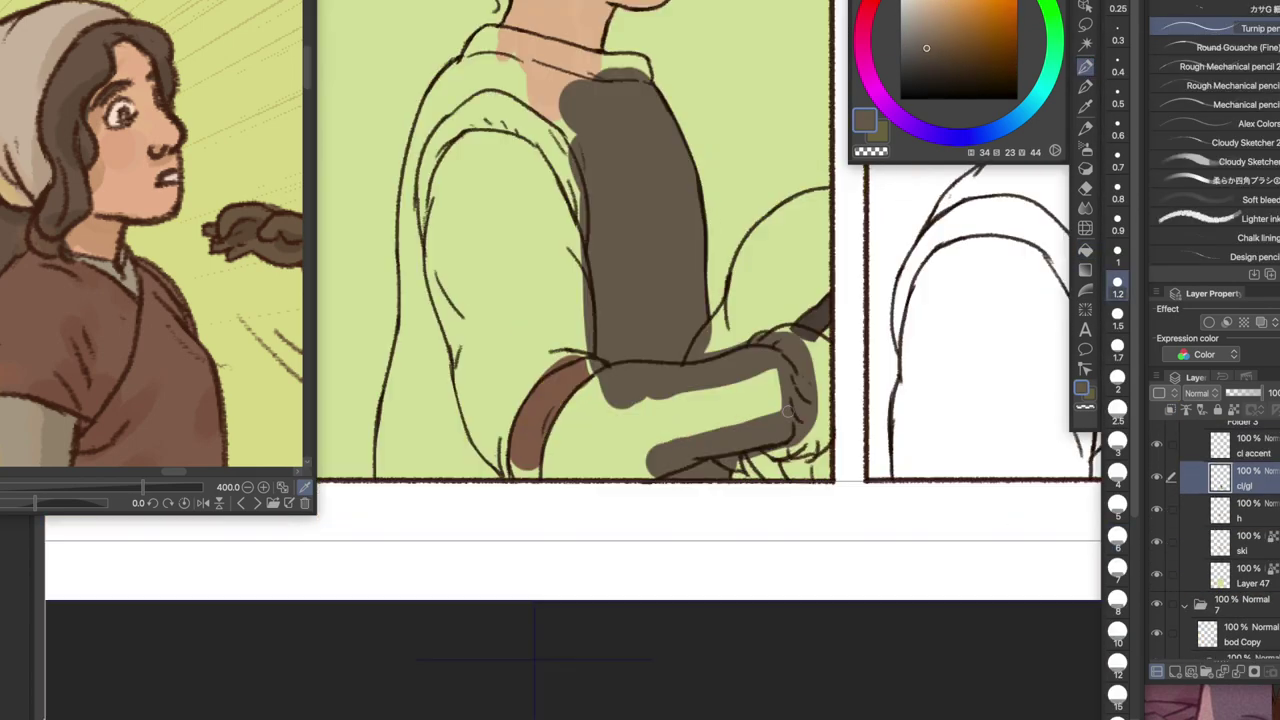
left_click_drag(410, 445, 630, 445)
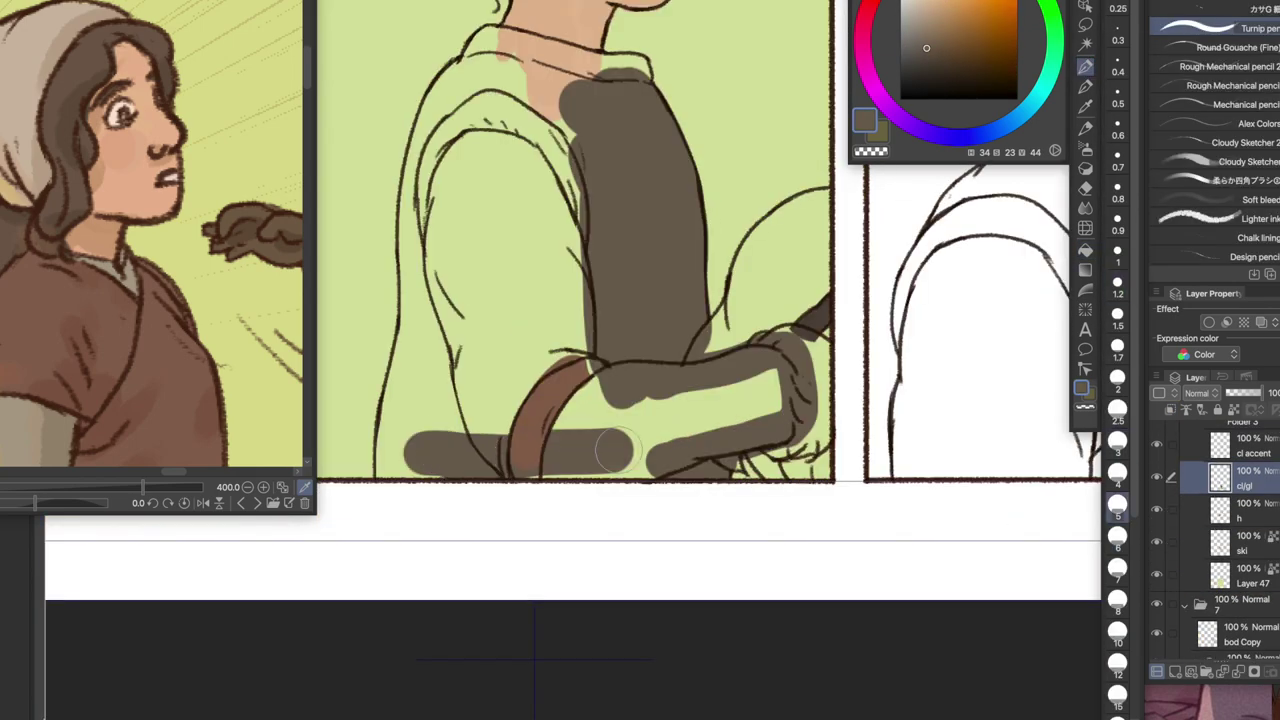
mouse_move(605, 75)
left_mouse_down()
mouse_move(575, 147)
mouse_move(540, 440)
mouse_move(650, 230)
mouse_move(766, 391)
left_mouse_up()
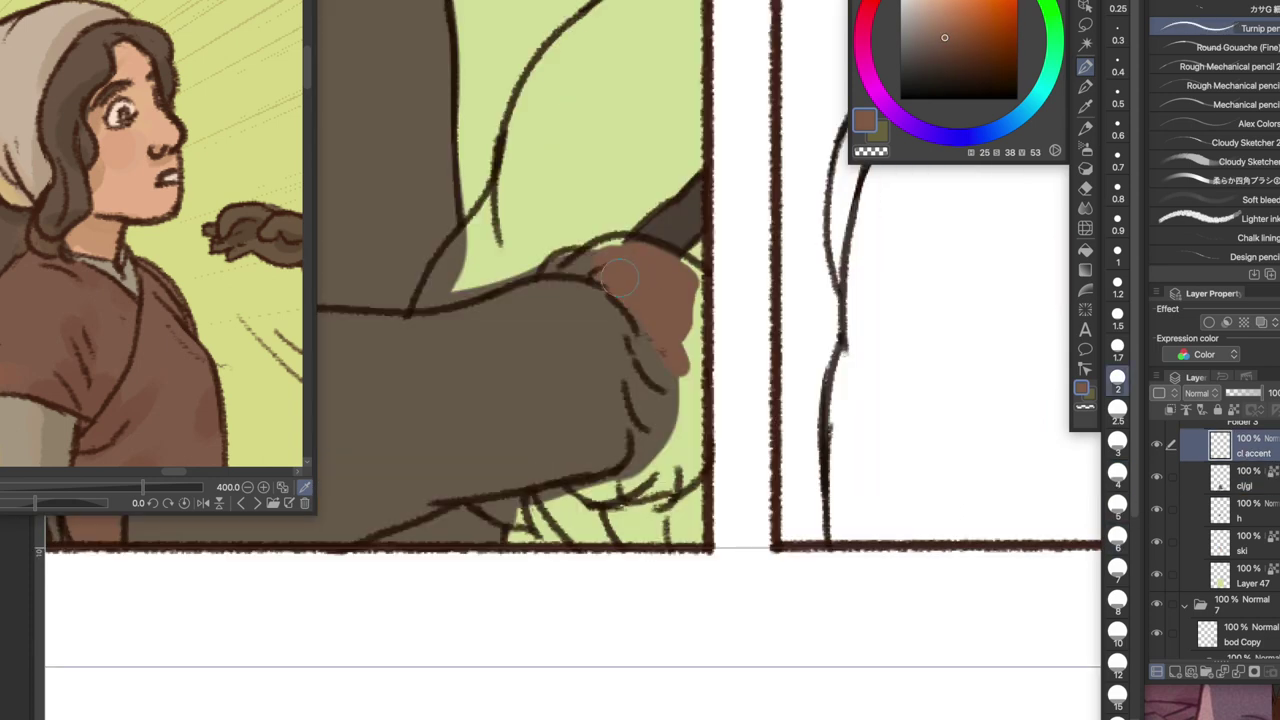
Colour the glove cuff and the armhole trim reddish brown on the cl accent layer
key("bracketleft")
mouse_move(545, 265)
left_mouse_down()
mouse_move(670, 245)
mouse_move(690, 440)
mouse_move(604, 487)
left_mouse_up()
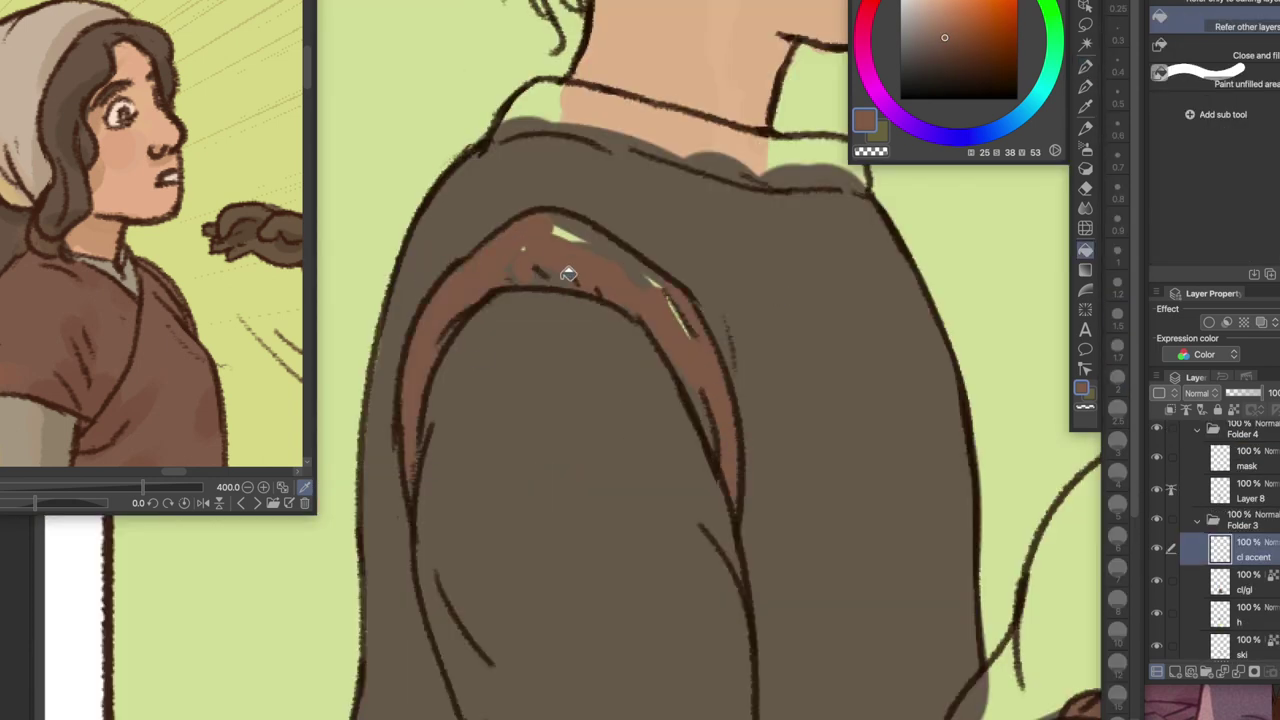
left_click_drag(530, 268, 600, 296)
Paint the profile character's collar band in the same reddish brown with a smaller brush
key("bracketleft")
left_click_drag(490, 140, 620, 80)
left_click_drag(530, 110, 816, 170)
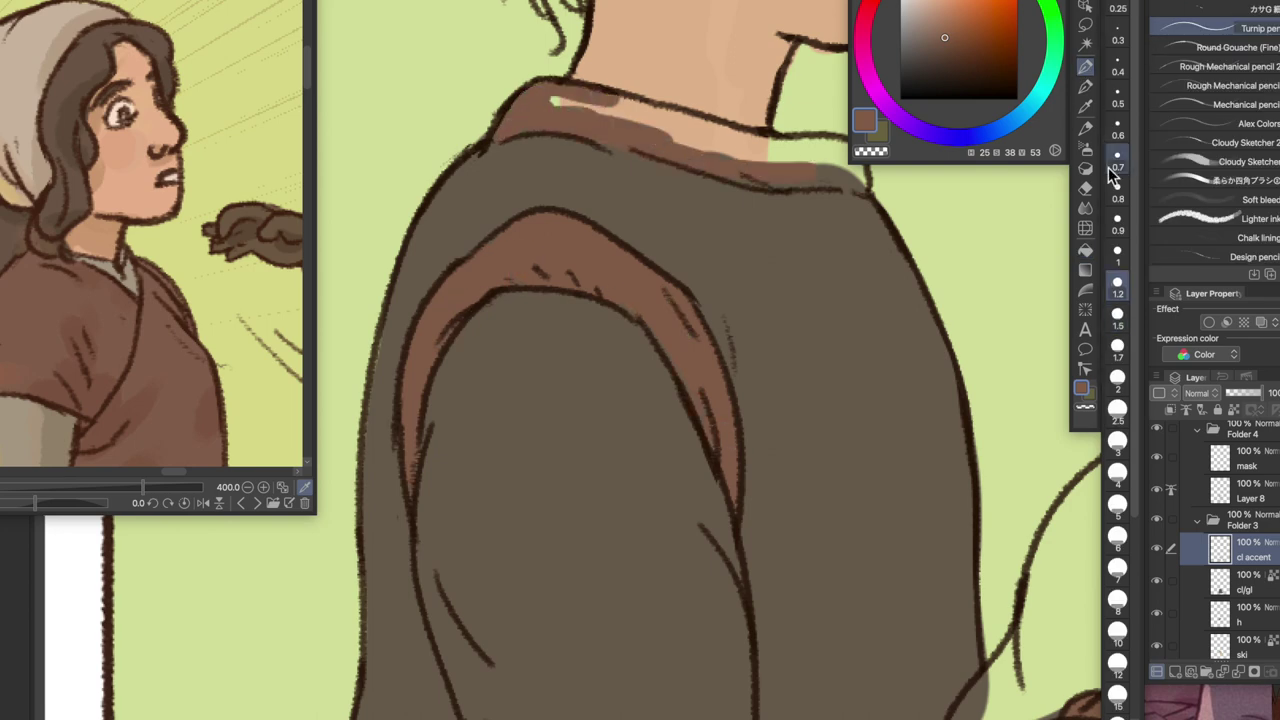
Extend the dark brown over the front hair tuft and forehead hairline on the h layer
scroll(690, 330, "up", 5)
left_click_drag(500, 330, 678, 270)
left_click_drag(650, 340, 690, 330)
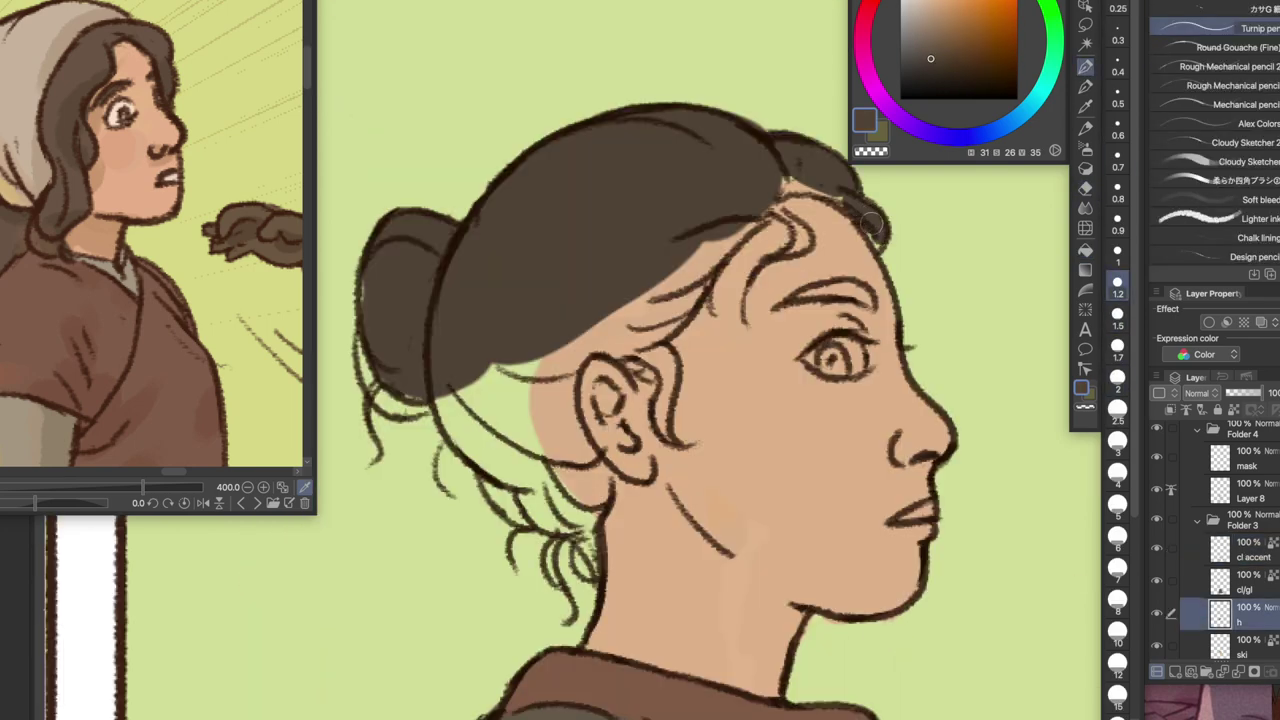
mouse_move(860, 200)
left_mouse_down()
mouse_move(817, 200)
mouse_move(786, 258)
left_mouse_up()
Fill the swept-back hair strands at the temple and the loose lock in front of the ear with dark brown
key("e")
key("p")
key("bracketright")
key("bracketright")
key("bracketright")
key("bracketright")
key("bracketright")
key("bracketright")
mouse_move(770, 210)
left_mouse_down()
mouse_move(640, 318)
mouse_move(668, 390)
mouse_move(665, 445)
left_mouse_up()
left_click_drag(666, 355, 682, 440)
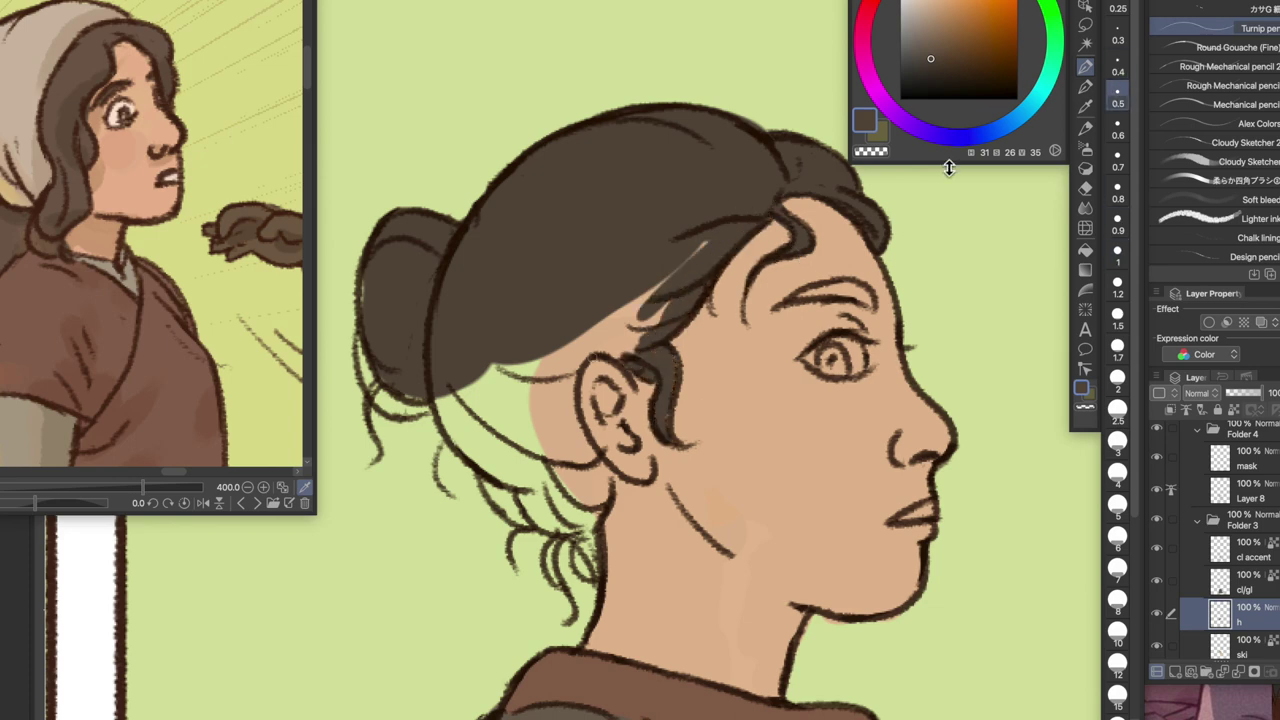
Colour the eyebrow dark brown and fill the hair between the crown, ear and nape using a larger brush
left_click_drag(790, 300, 872, 292)
key("bracketright")
key("bracketright")
key("bracketright")
mouse_move(385, 285)
left_mouse_down()
mouse_move(370, 378)
mouse_move(471, 414)
mouse_move(553, 511)
mouse_move(561, 383)
mouse_move(655, 318)
left_mouse_up()
left_click_drag(481, 368, 530, 440)
Reduce the brush size and fill the loose curls at the nape with dark brown
key("bracketleft")
key("bracketleft")
key("bracketleft")
key("bracketleft")
key("bracketleft")
key("bracketleft")
left_click_drag(545, 535, 575, 588)
left_click_drag(578, 530, 596, 566)
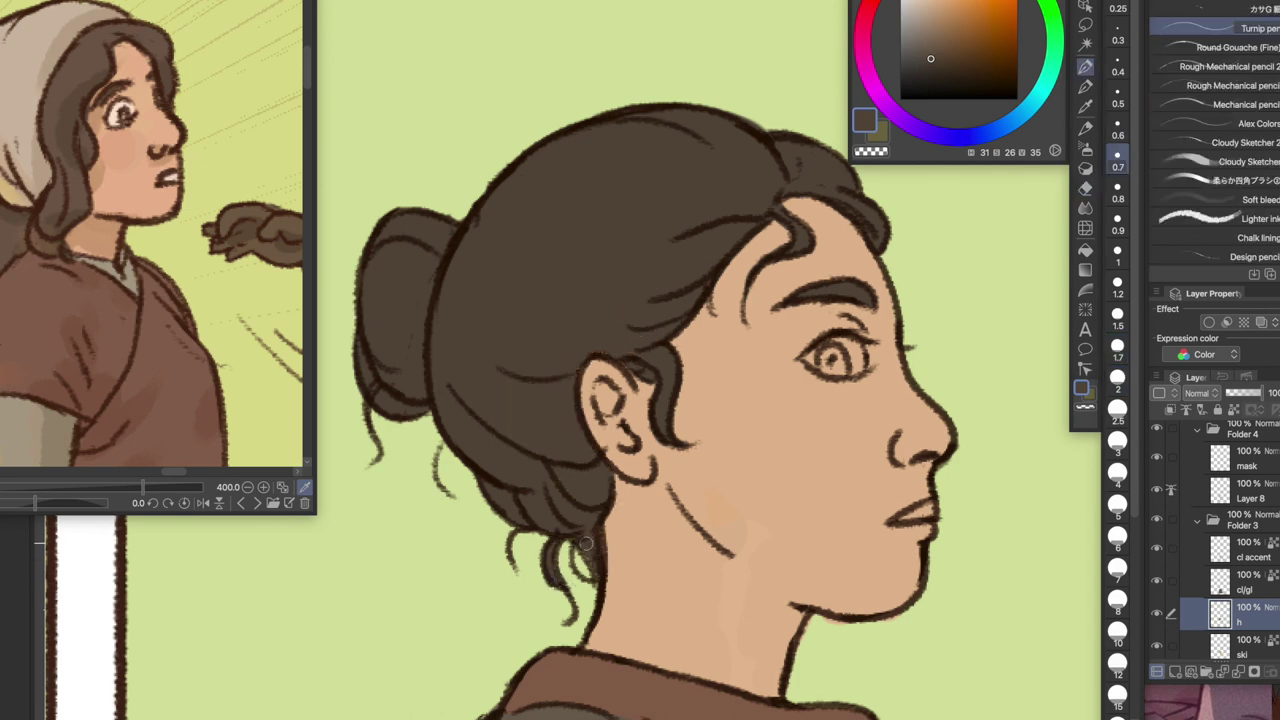
Add a tan tone on the ski layer and fill the arm shape at the panel's edge with grey-brown on the m layer
left_click(1240, 645)
scroll(600, 560, "up", 5)
left_click(955, 8)
mouse_move(610, 395)
left_mouse_down()
mouse_move(745, 462)
mouse_move(800, 400)
left_mouse_up()
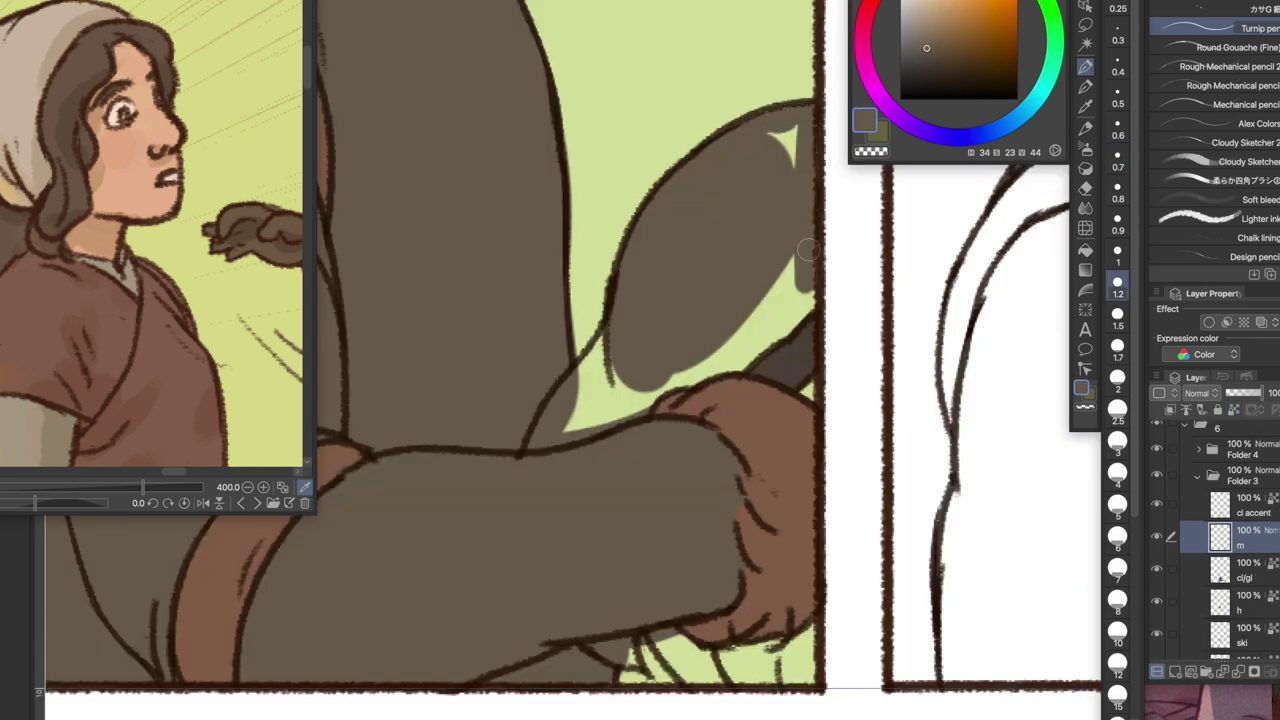
left_click_drag(780, 260, 700, 390)
left_click_drag(805, 395, 825, 370)
left_click_drag(635, 320, 600, 410)
mouse_move(630, 640)
left_mouse_down()
mouse_move(652, 660)
mouse_move(780, 670)
mouse_move(730, 655)
left_mouse_up()
left_click_drag(785, 130, 774, 297)
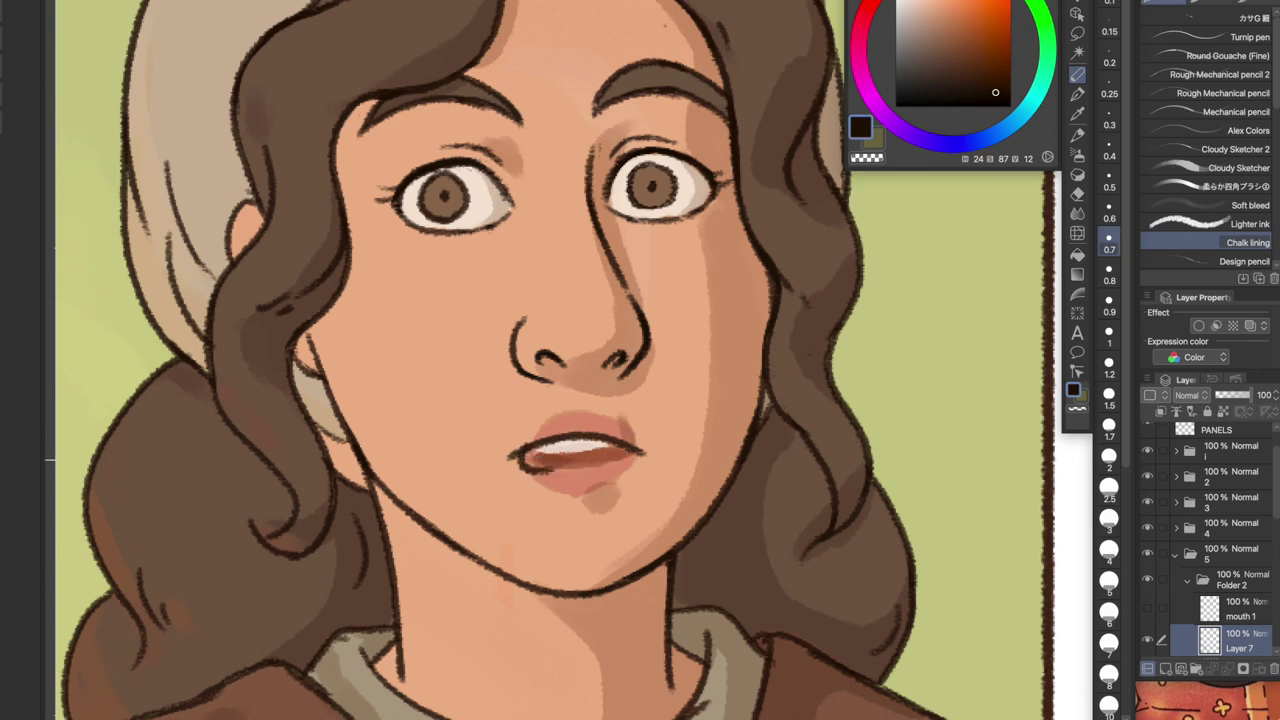
Redraw the woman's mouth opening, lower lip and upper lip lines with the Chalk lining brush on Layer 7
left_click_drag(520, 458, 625, 452)
mouse_move(540, 505)
left_mouse_down()
mouse_move(585, 520)
mouse_move(628, 490)
left_mouse_up()
key("[")
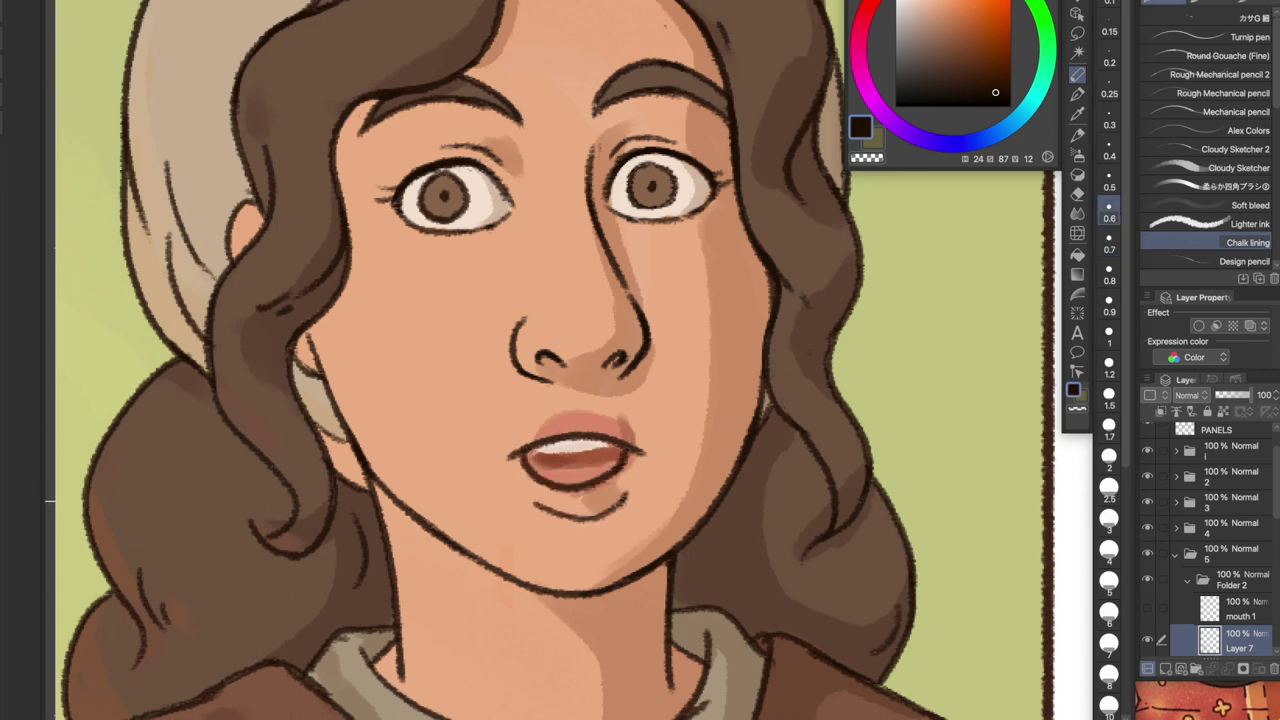
mouse_move(582, 417)
left_mouse_down()
mouse_move(640, 445)
mouse_move(510, 450)
left_mouse_up()
Erase the upper mouth line and stray parts of the lip linework with the Rough eraser
scroll(608, 108, "up", 3)
left_click_drag(740, 310, 735, 237)
scroll(733, 236, "down", 2)
scroll(570, 360, "down", 5)
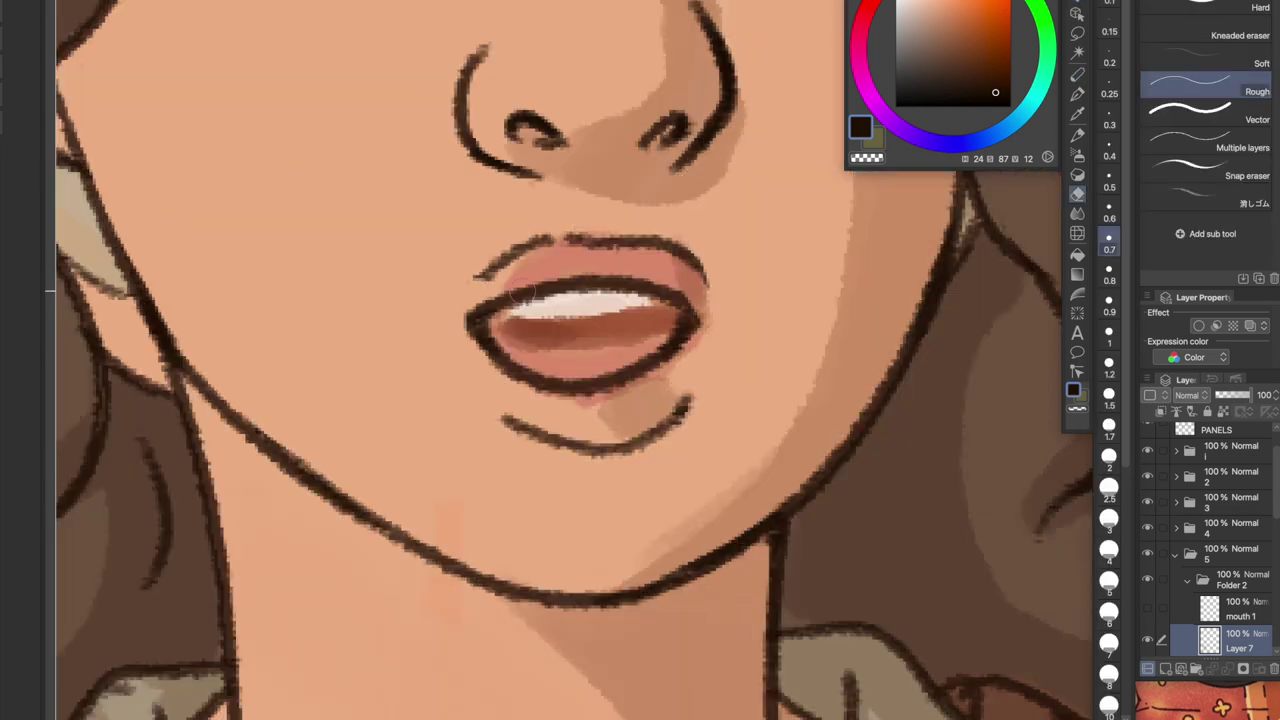
scroll(565, 630, "down", 4)
key("e")
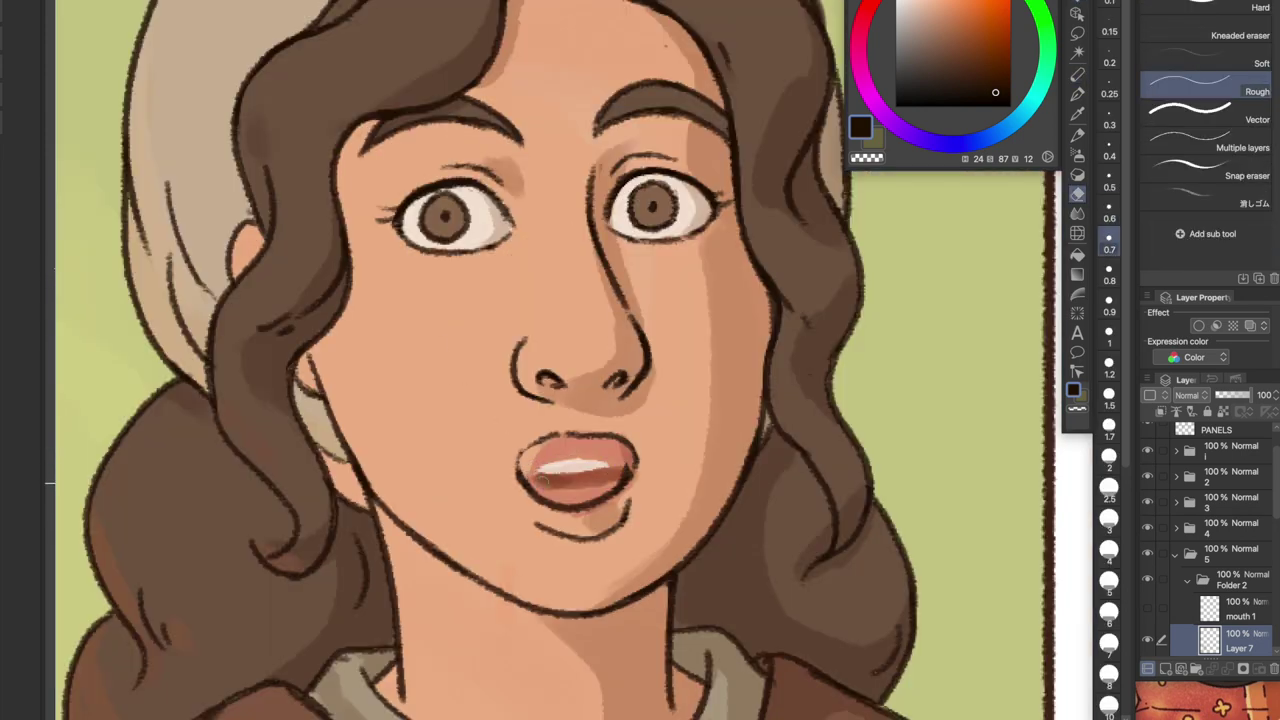
Redraw the lips' outer corners and the inner mouth line with the Chalk lining brush
key("p")
left_click_drag(520, 432, 540, 482)
left_click_drag(630, 455, 636, 488)
scroll(580, 460, "up", 3)
left_click_drag(578, 560, 592, 574)
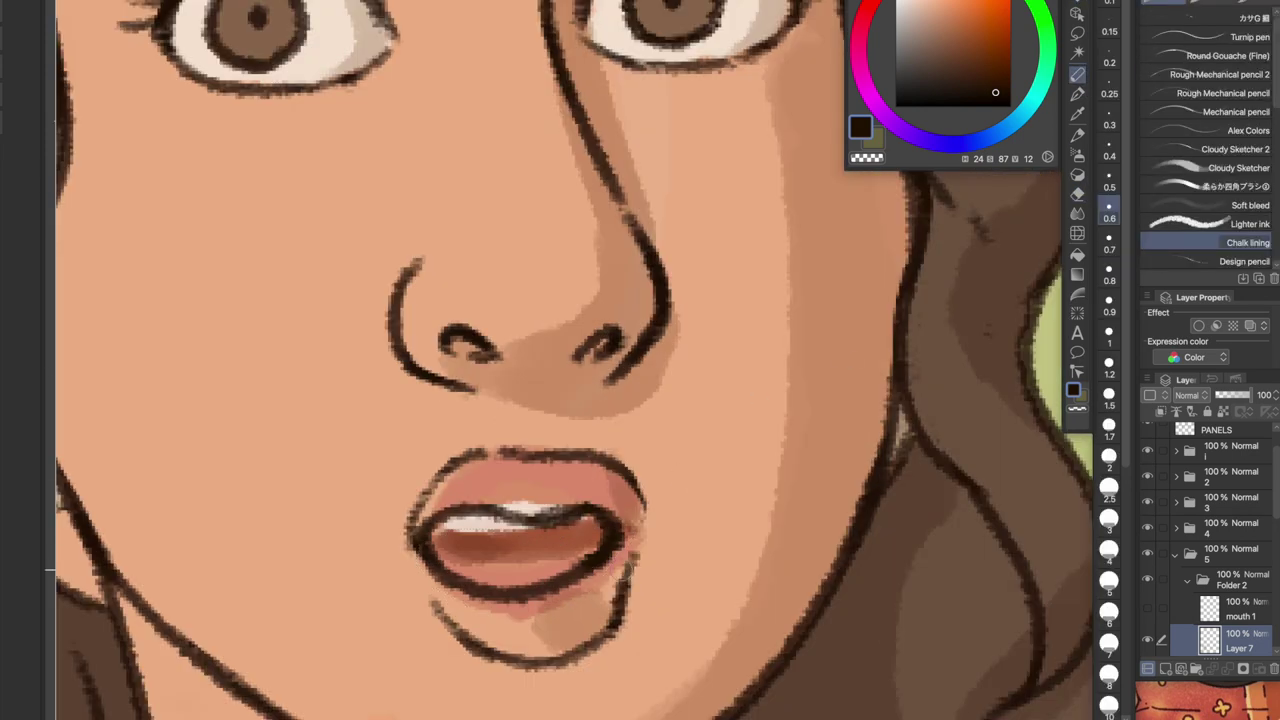
scroll(612, 570, "down", 1)
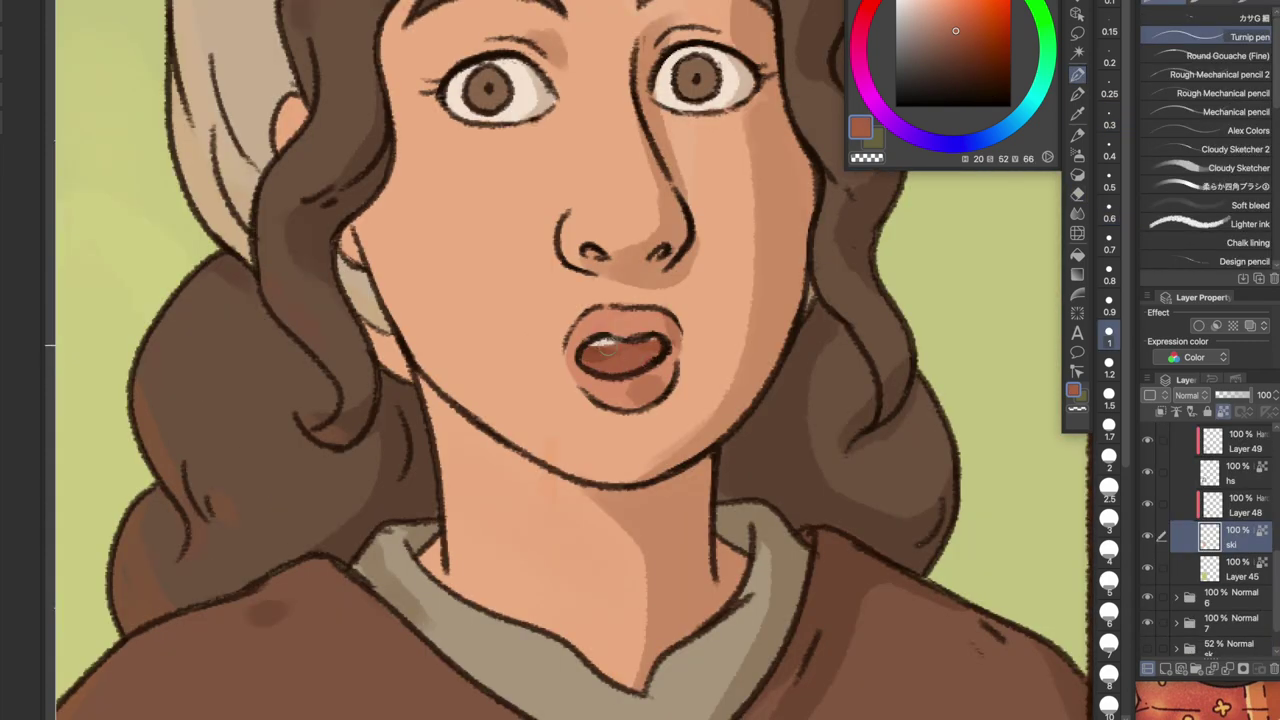
Set a smaller brush size and paint the inside of the mouth reddish brown on the ski layer
left_click(1108, 270)
mouse_move(644, 338)
left_mouse_down()
mouse_move(666, 340)
mouse_move(640, 342)
left_mouse_up()
Shade the upper whites of both eyes with grey-brown on Layer 48
left_click(1240, 505)
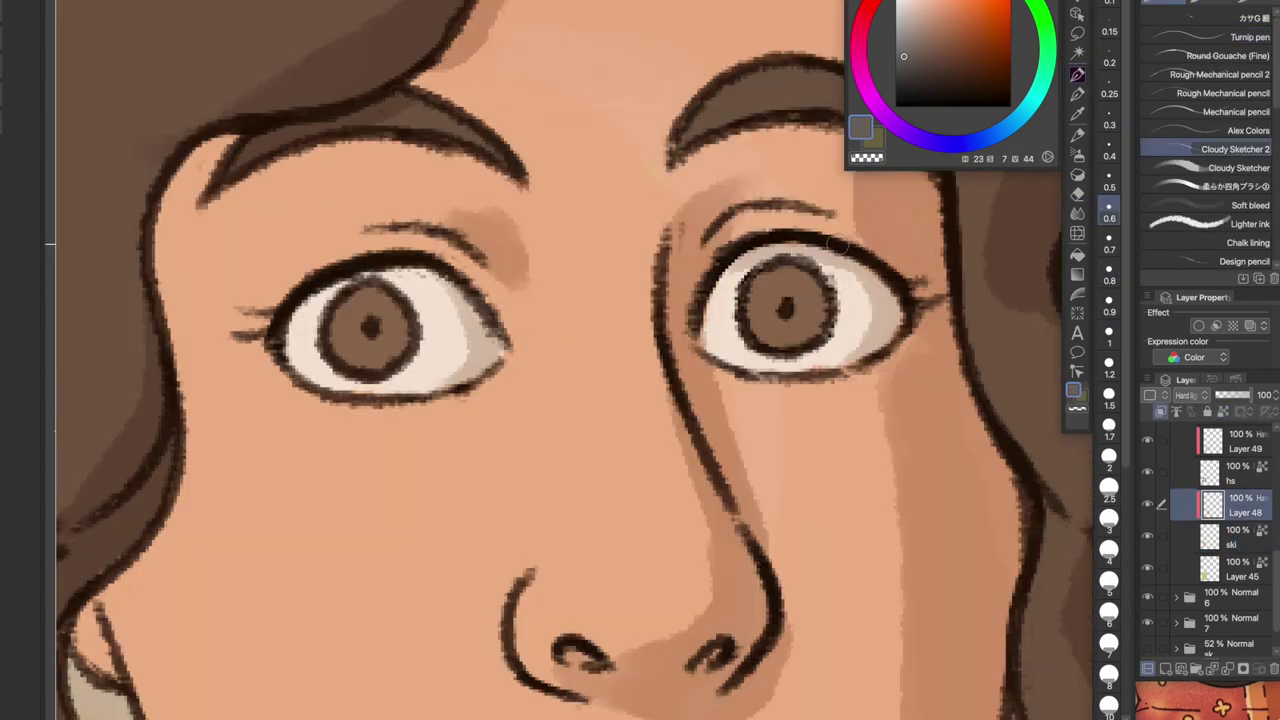
mouse_move(745, 248)
left_mouse_down()
mouse_move(708, 318)
mouse_move(706, 354)
left_mouse_up()
left_click_drag(300, 304, 419, 274)
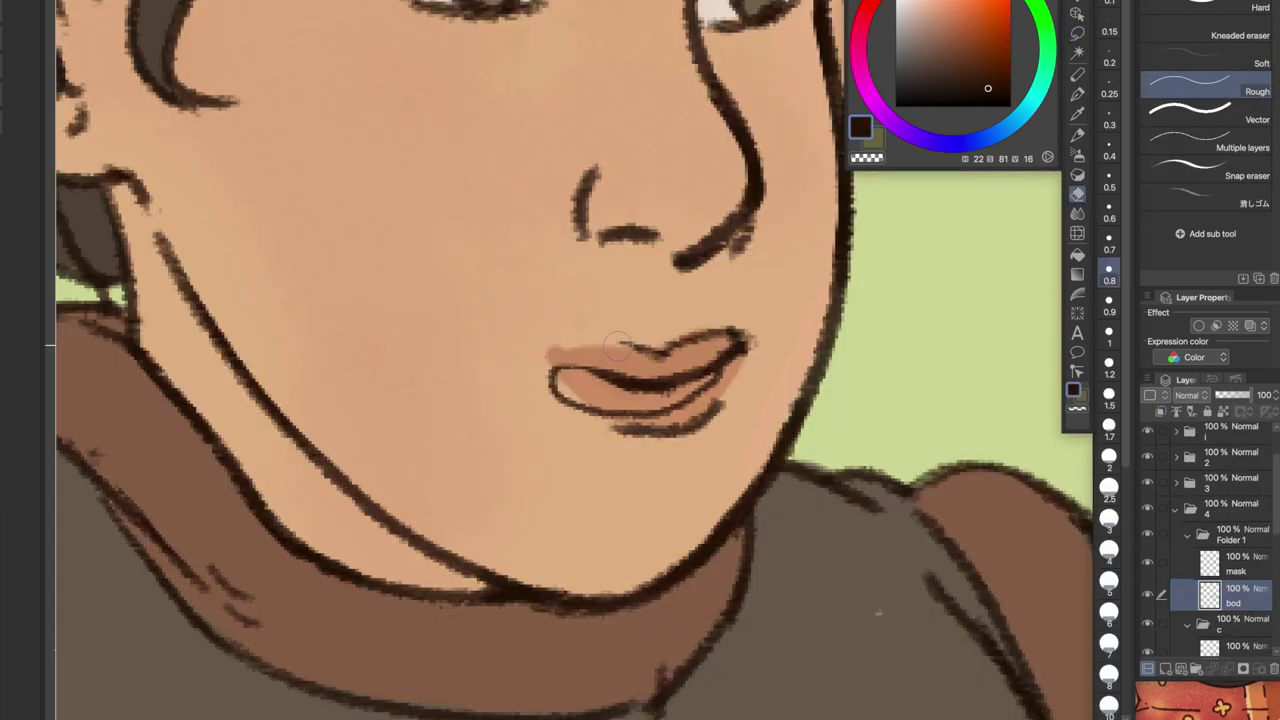
Redraw the upper and lower lip outlines on the bod layer and erase the stray mouth lines
left_click(1077, 74)
mouse_move(545, 372)
left_mouse_down()
mouse_move(650, 428)
mouse_move(735, 372)
mouse_move(680, 340)
left_mouse_up()
key("e")
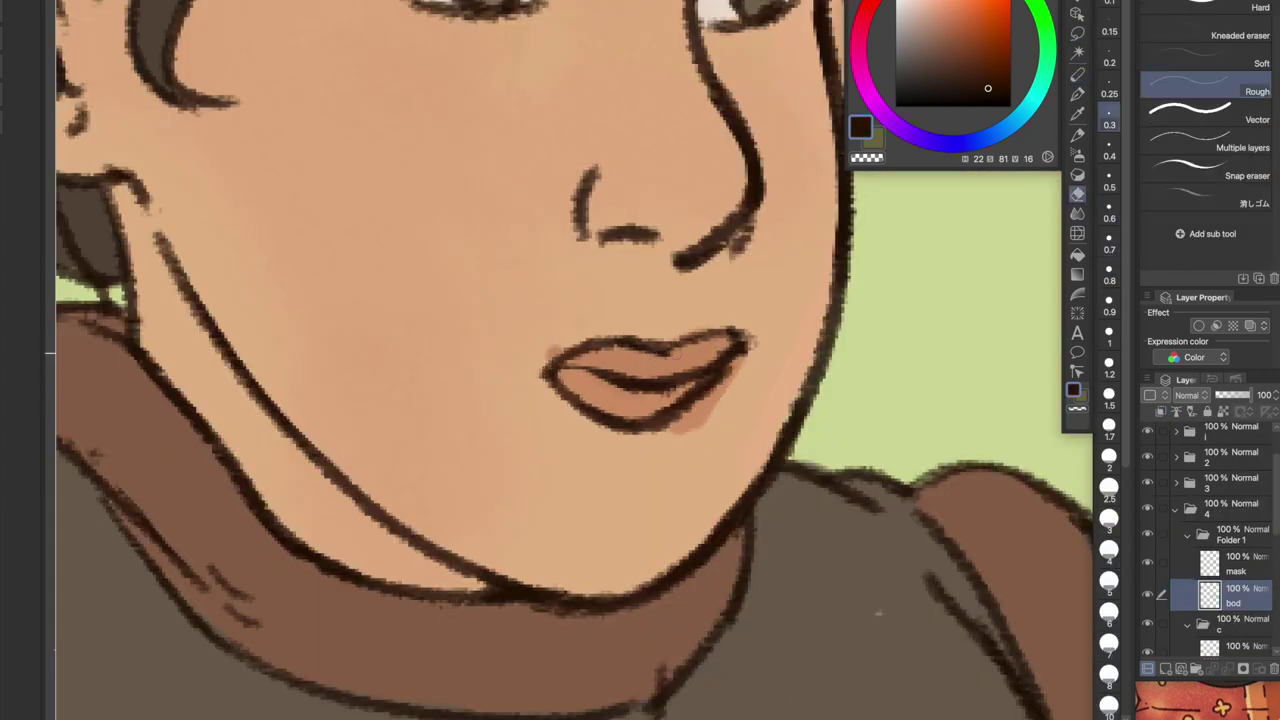
key("p")
left_click_drag(705, 392, 700, 445)
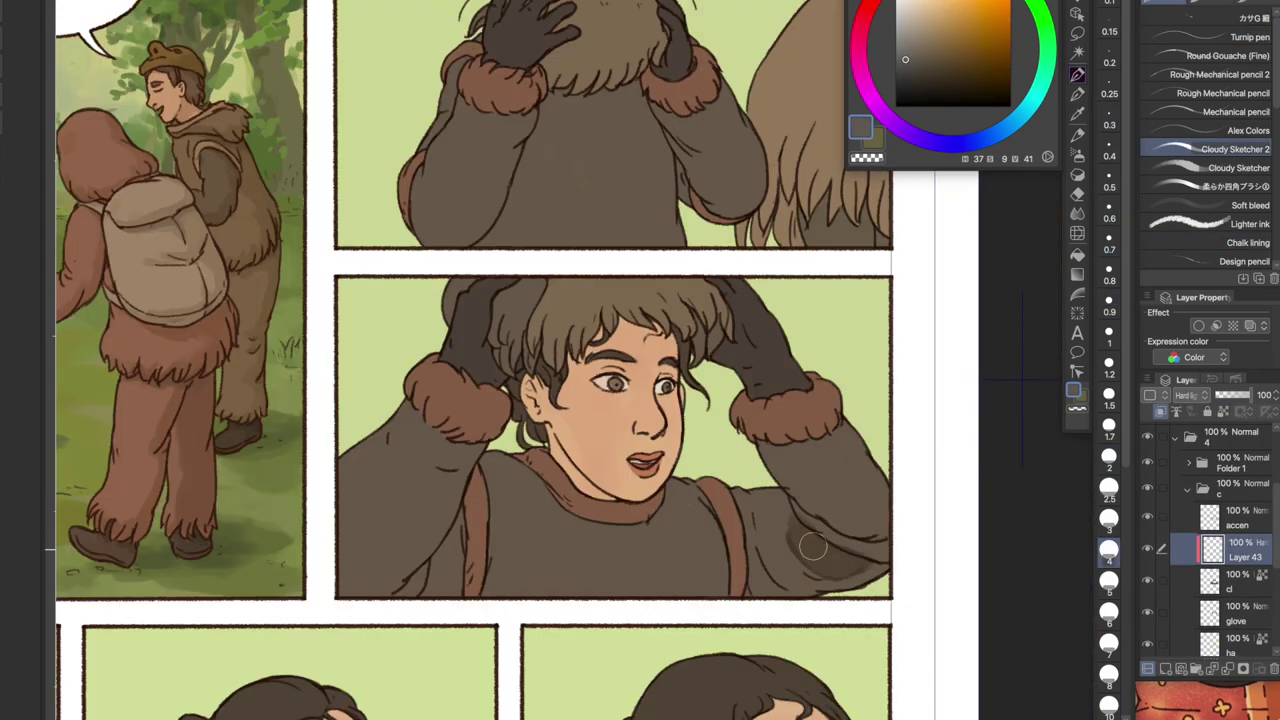
Shade the folds and undersides of both coat sleeves with Cloudy Sketcher 2 on the hard light Layer 43
key("bracketright")
key("bracketright")
key("bracketright")
key("bracketright")
key("bracketright")
mouse_move(753, 560)
left_mouse_down()
mouse_move(884, 505)
mouse_move(812, 423)
left_mouse_up()
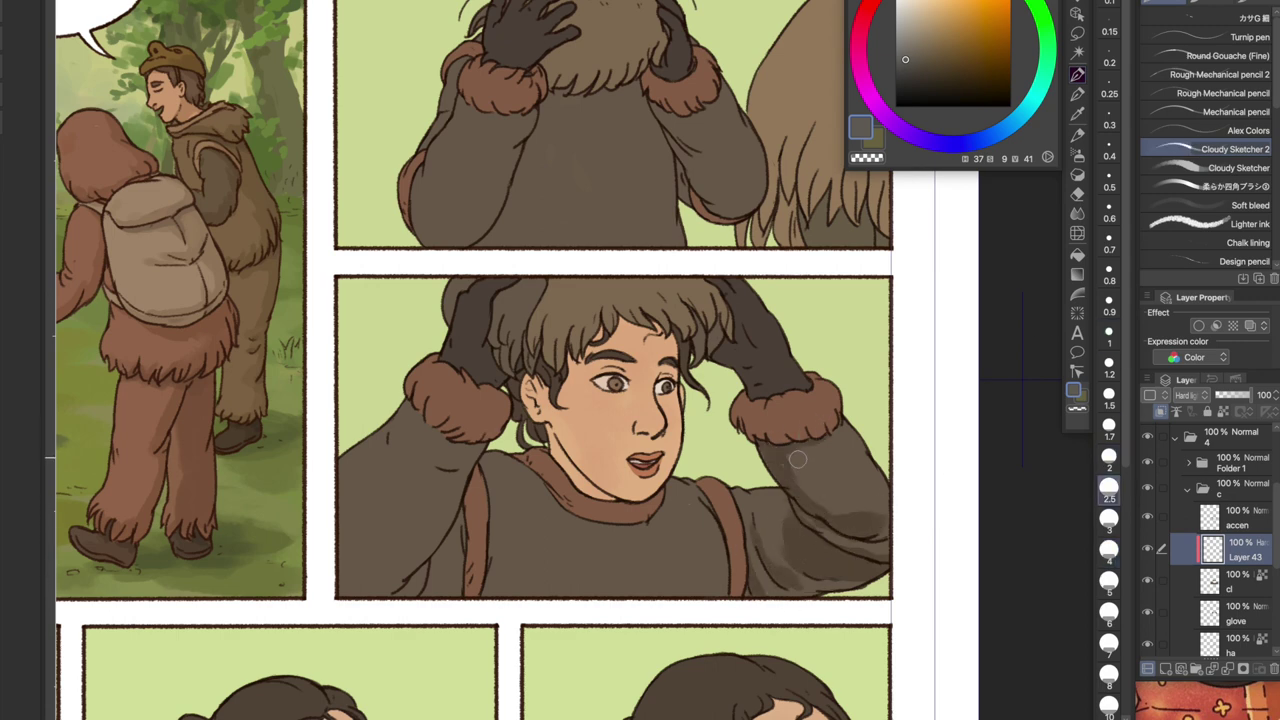
mouse_move(423, 513)
left_mouse_down()
mouse_move(438, 434)
mouse_move(400, 440)
mouse_move(350, 598)
mouse_move(430, 455)
left_mouse_up()
left_click_drag(536, 558, 464, 500)
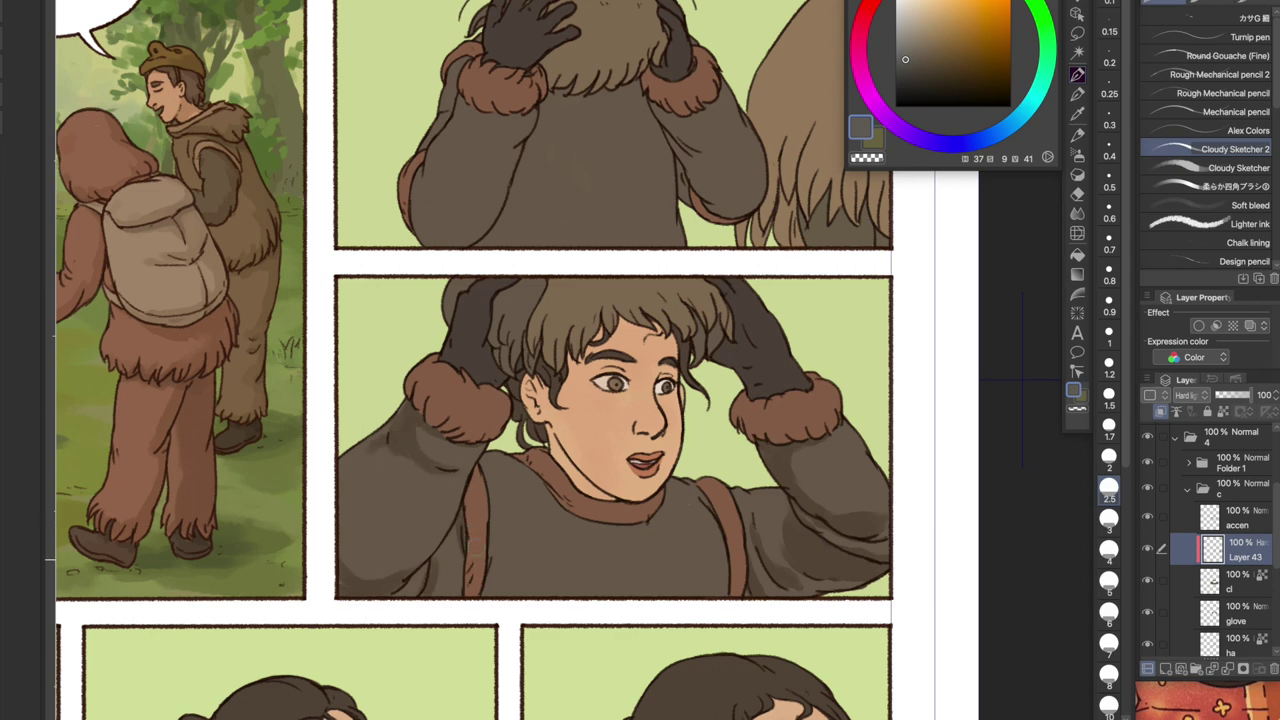
Add a clipped hard light layer above the accen layer and shade the fur cuffs and reddish coat straps
key("ctrl+shift+n")
key("bracketleft")
key("bracketleft")
key("bracketleft")
key("bracketleft")
key("bracketleft")
key("bracketleft")
key("bracketright")
key("bracketright")
key("bracketright")
key("bracketright")
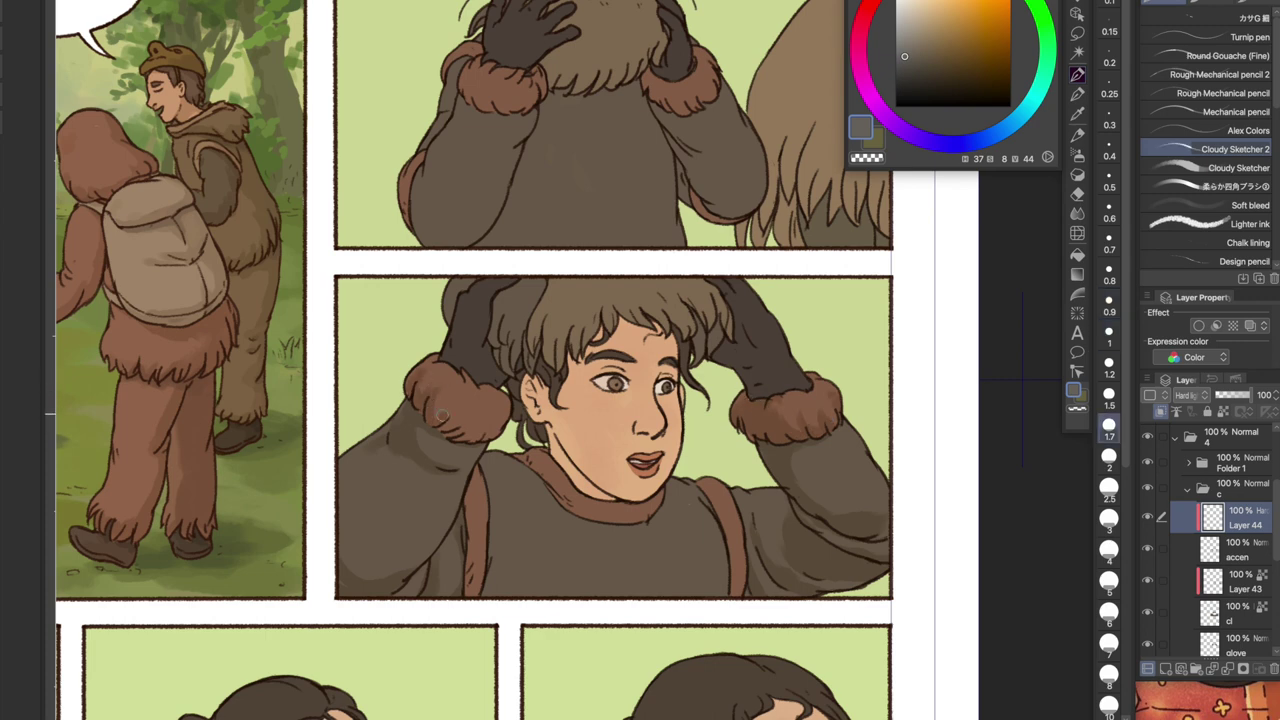
mouse_move(468, 424)
left_mouse_down()
mouse_move(484, 417)
mouse_move(428, 372)
mouse_move(448, 366)
left_mouse_up()
left_click_drag(470, 484, 466, 560)
Shade the coat's chest beside the straps on Layer 43
scroll(704, 484, "down", 3)
scroll(704, 484, "right", 3)
key("alt+bracketleft")
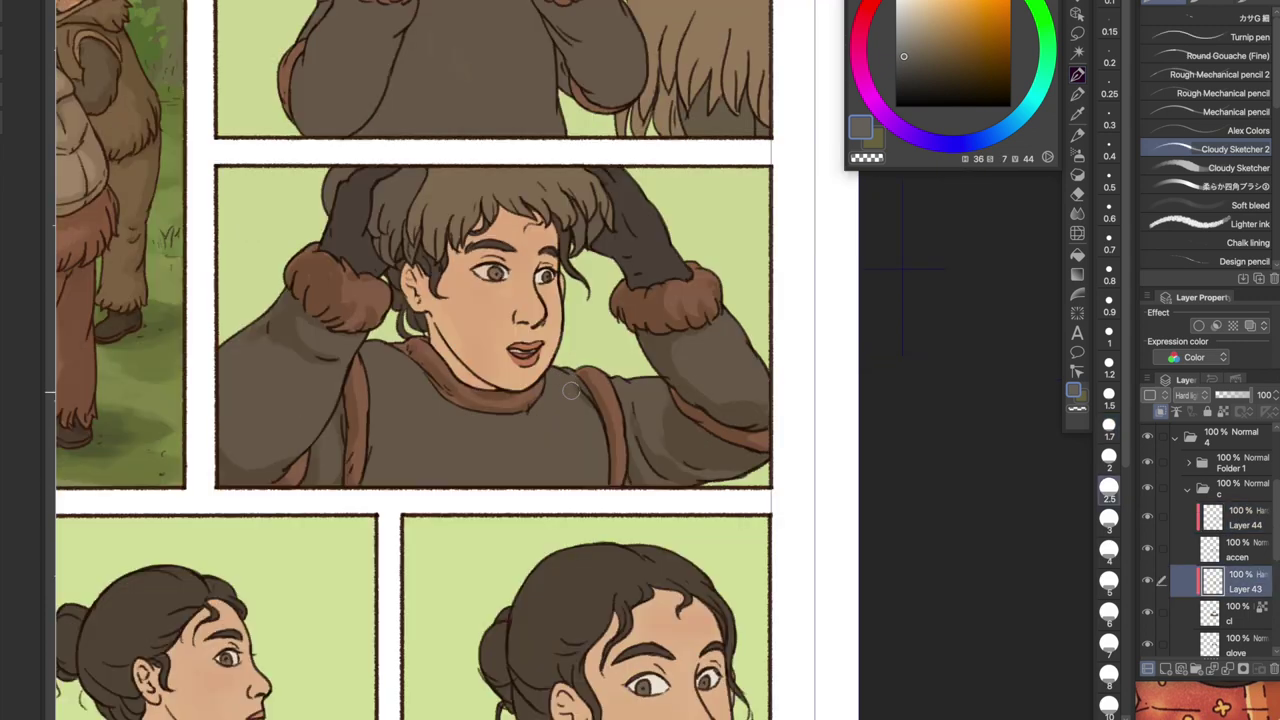
left_click_drag(370, 440, 367, 485)
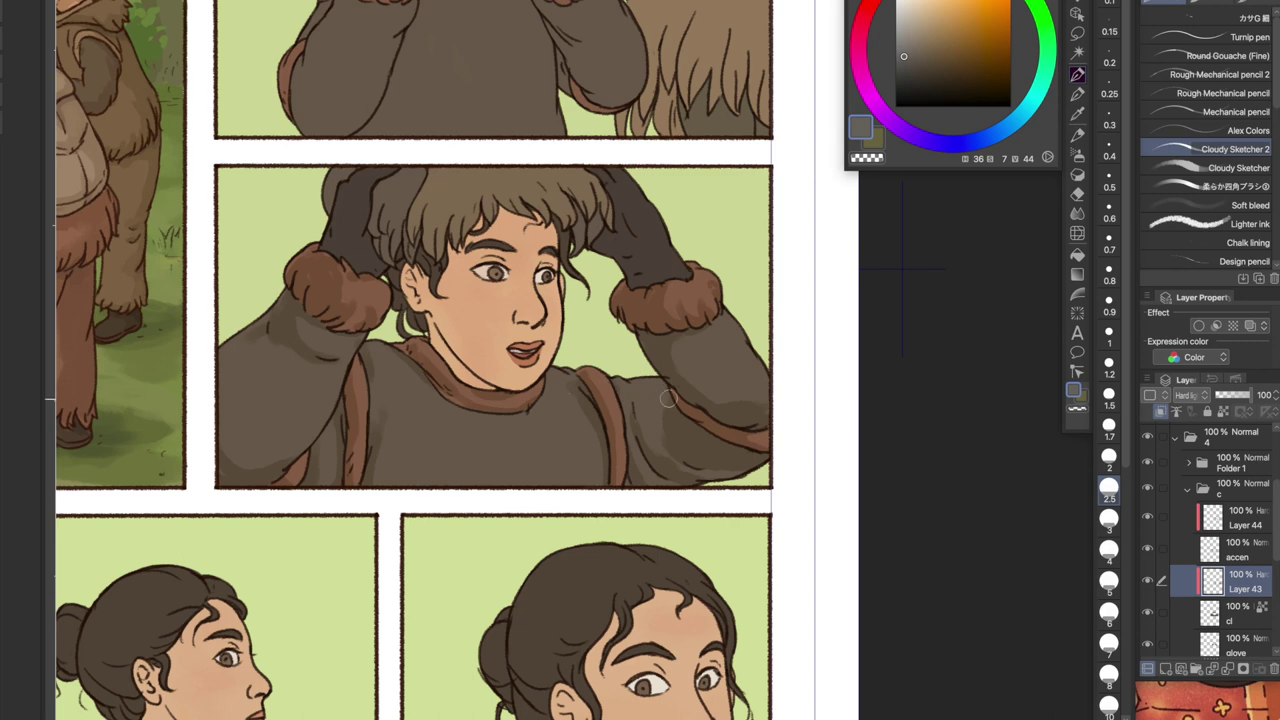
Add clipped hard light layers above the glove, ha and ski layers and shade the dark gloves
key("ctrl+shift+n")
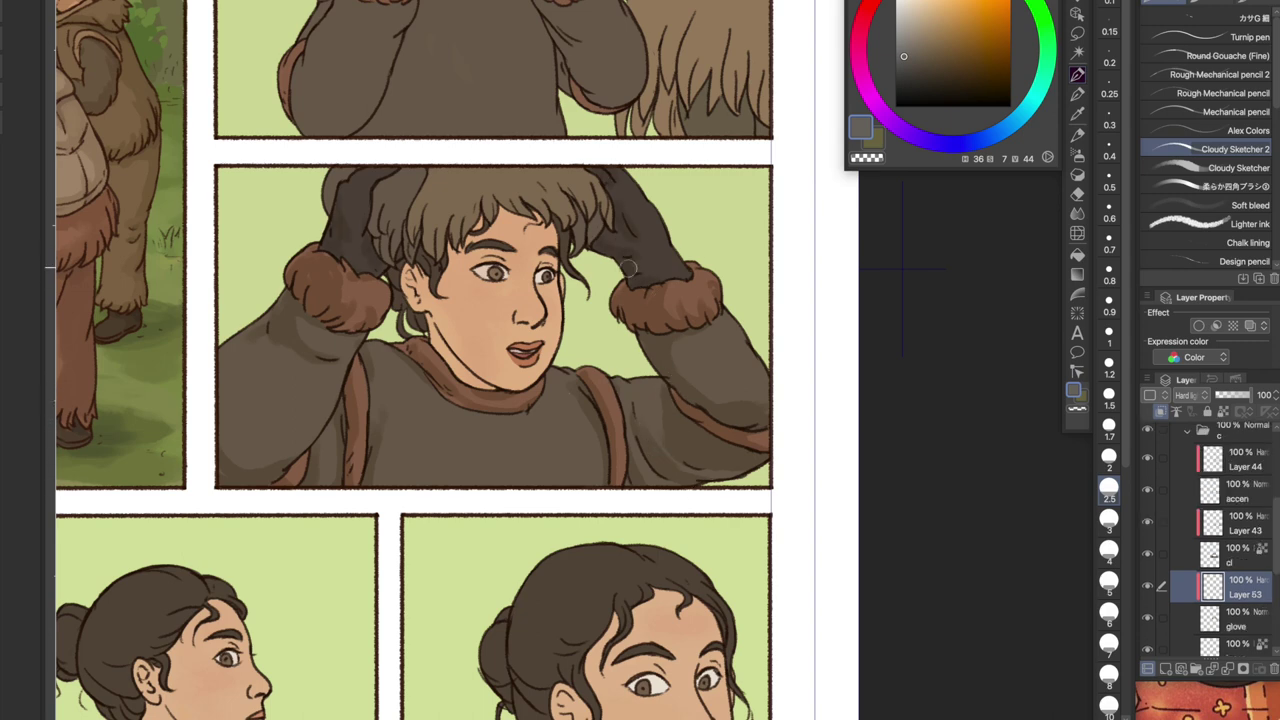
key("ctrl+shift+n")
key("bracketleft")
key("bracketleft")
key("bracketleft")
key("bracketleft")
key("bracketleft")
key("bracketleft")
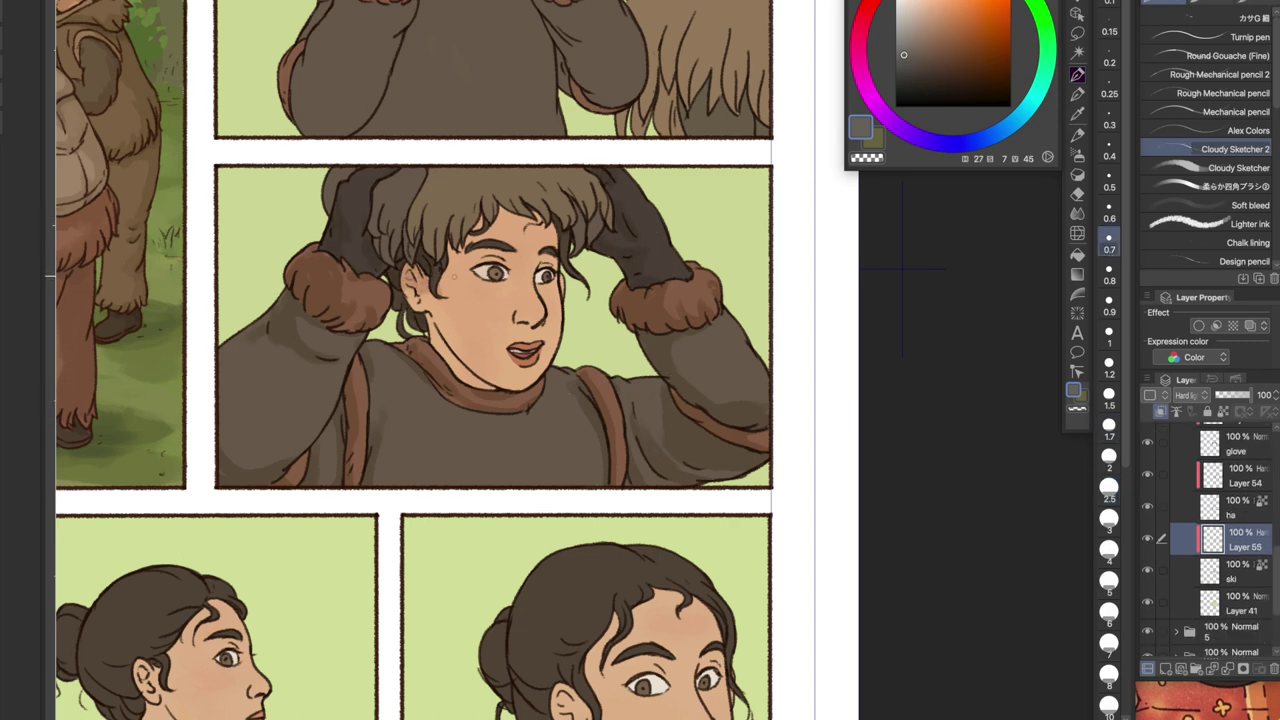
Shade the side of the face along the cheek and jaw on Layer 55 with a 1.5 brush
key("bracketright")
key("bracketright")
key("bracketright")
key("bracketright")
key("bracketright")
left_click_drag(426, 318, 490, 388)
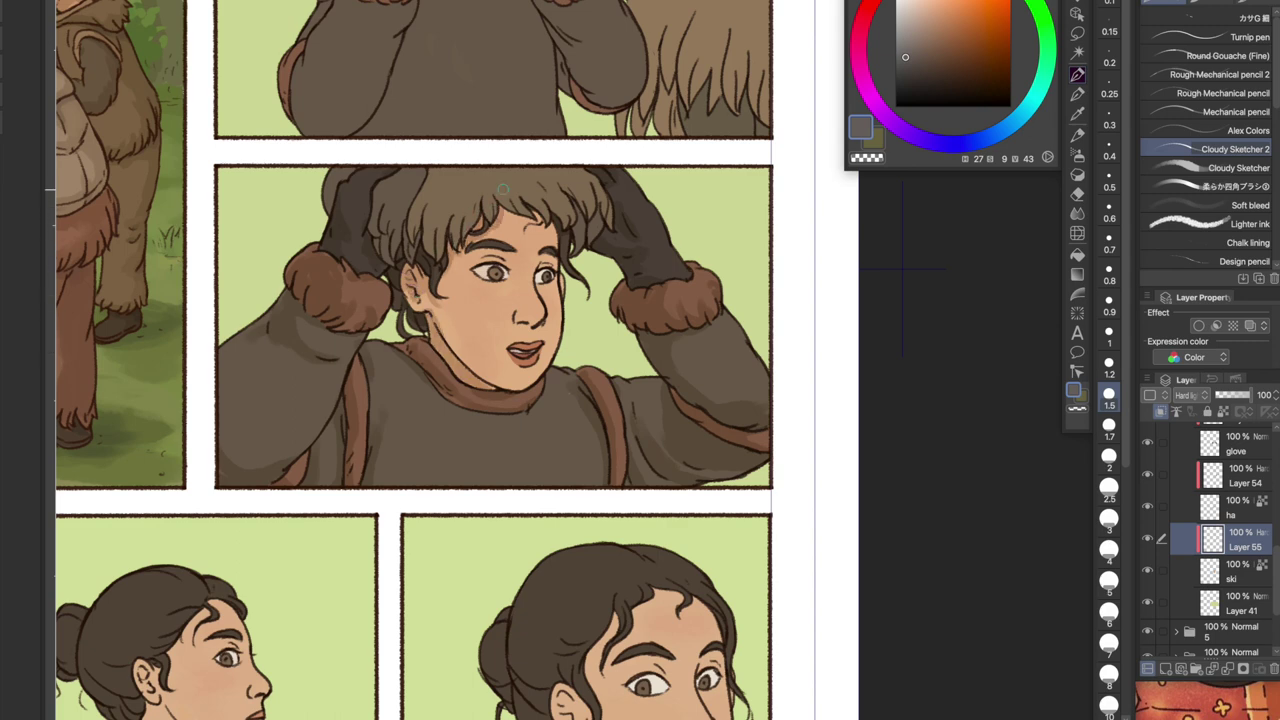
left_click_drag(430, 300, 492, 388)
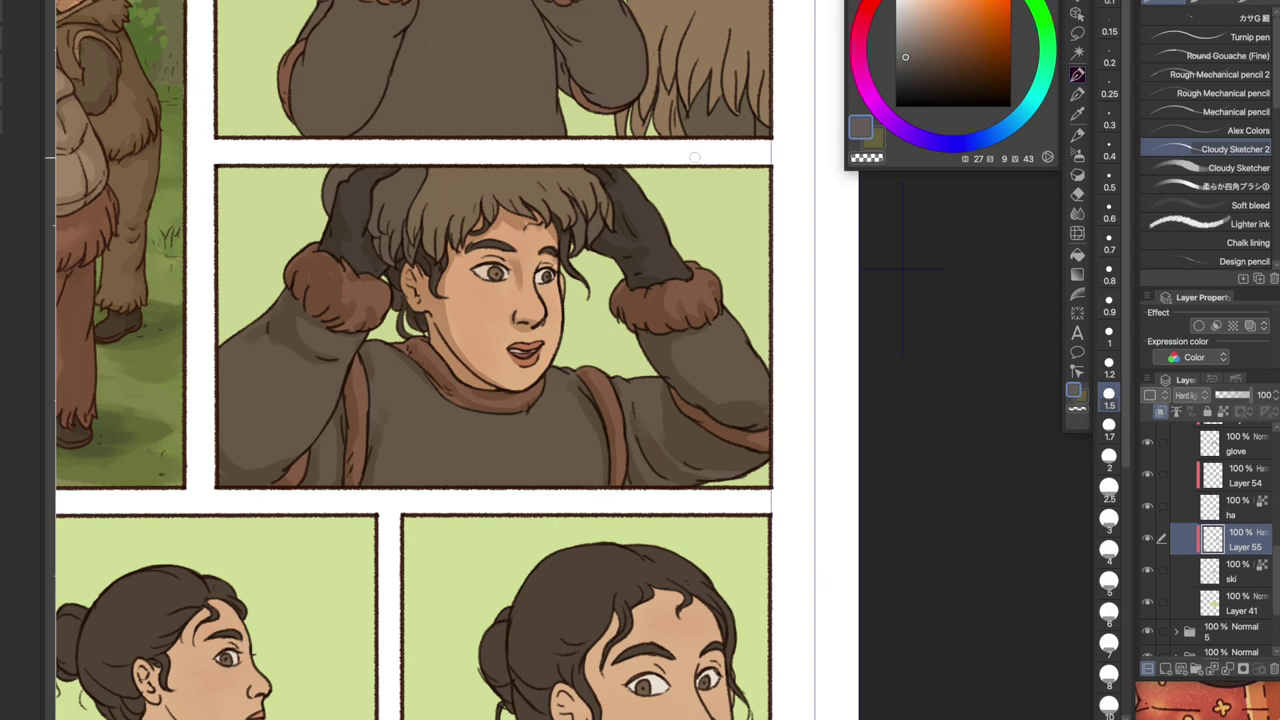
Shade the hooded man's coat beneath the mask and fur collar on Layer 50 in the top panel
scroll(601, 172, "up", 2)
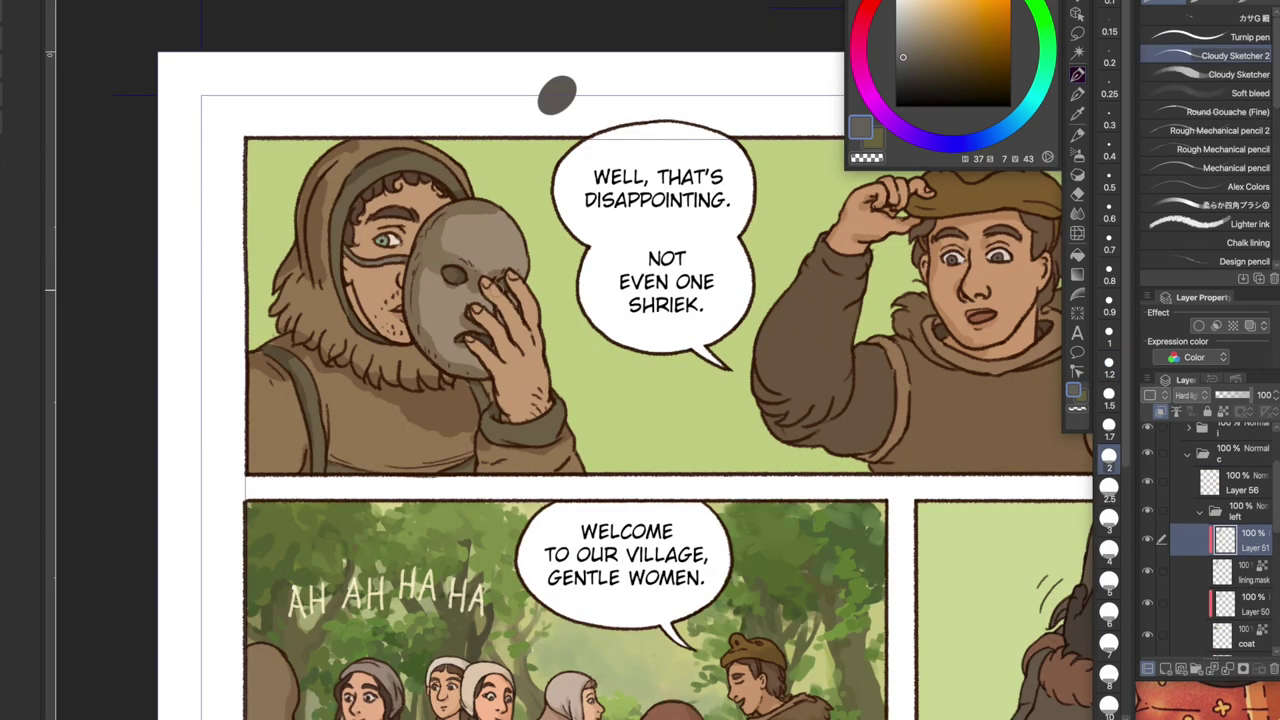
scroll(300, 260, "up", 2)
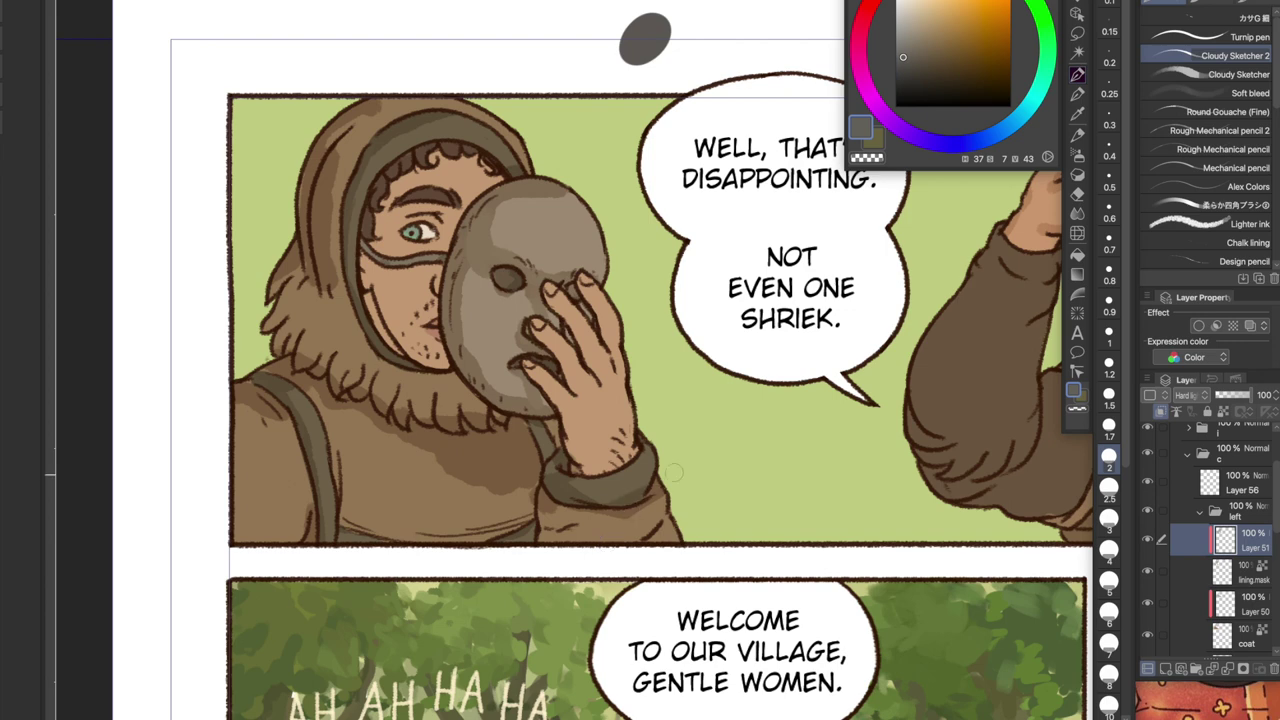
key("alt+[")
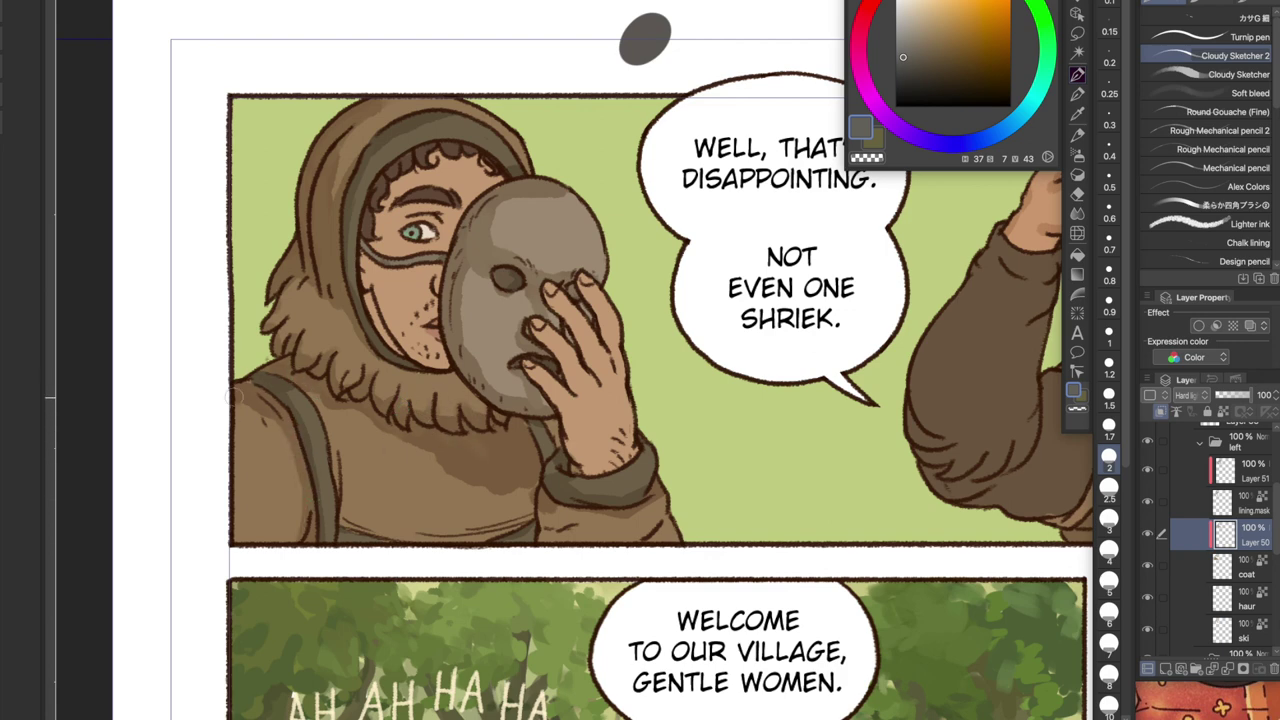
key("e")
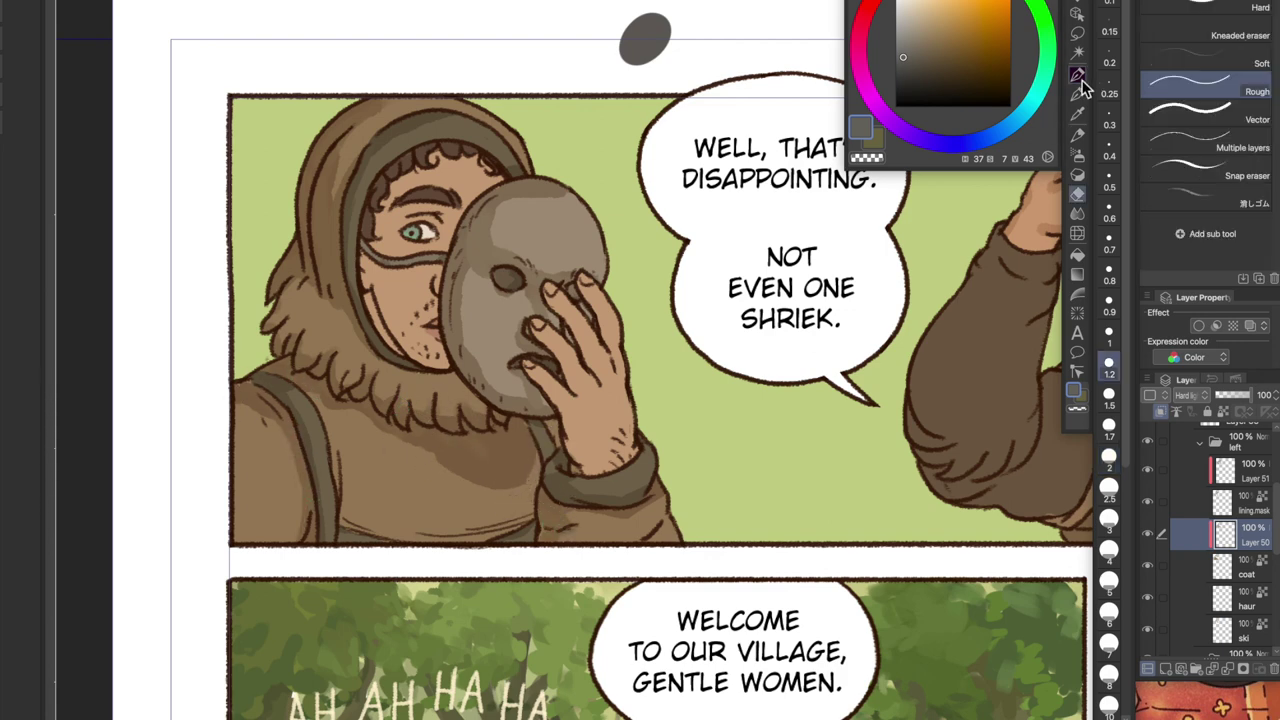
key("p")
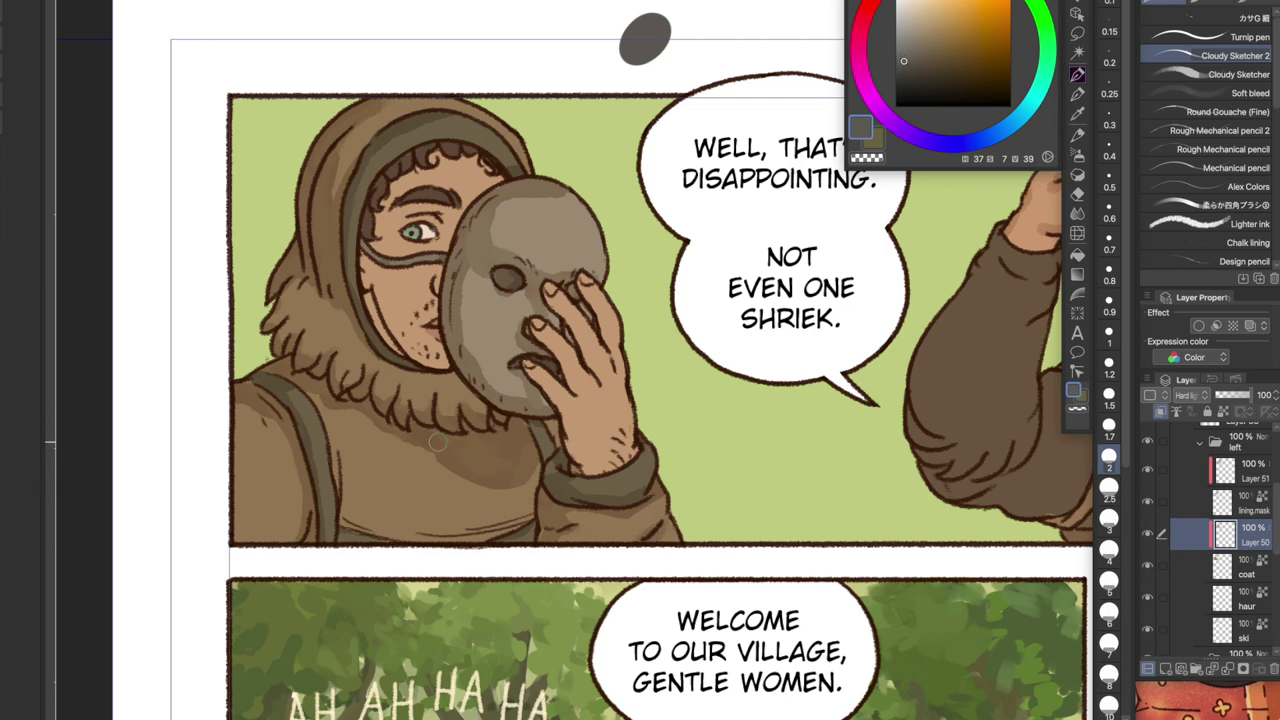
Add a clipped hard light layer above the ski layer and shade the hooded man's raised hand and face
key("bracketleft")
key("bracketleft")
key("bracketleft")
key("bracketleft")
key("bracketleft")
left_click(552, 404, "ctrl+shift")
left_click(560, 440, "alt")
key("bracketright")
key("bracketright")
key("bracketright")
left_click_drag(585, 370, 592, 278)
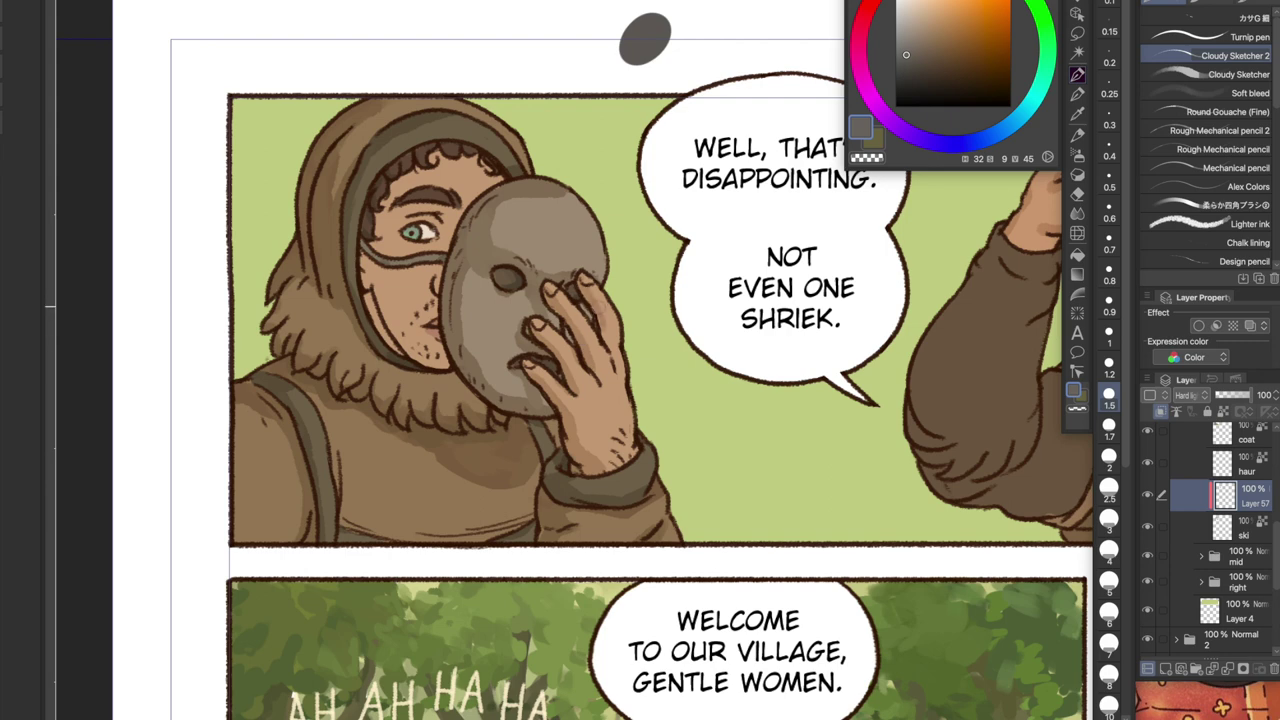
key("bracketright")
key("bracketright")
key("bracketright")
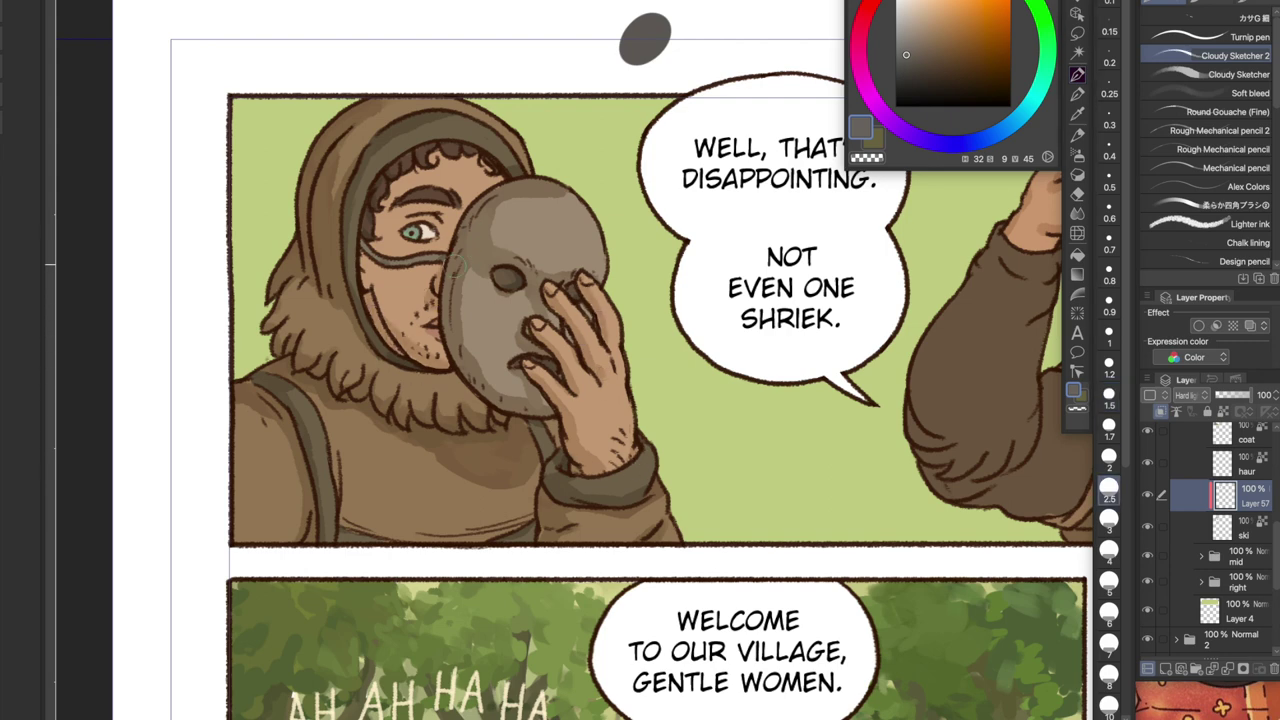
key("bracketleft")
key("bracketleft")
key("bracketleft")
key("bracketleft")
key("bracketleft")
key("bracketleft")
key("bracketleft")
key("bracketleft")
Shade the sleeves and hat brim of the man lifting his hat on Layer 58
left_click(610, 243, "alt")
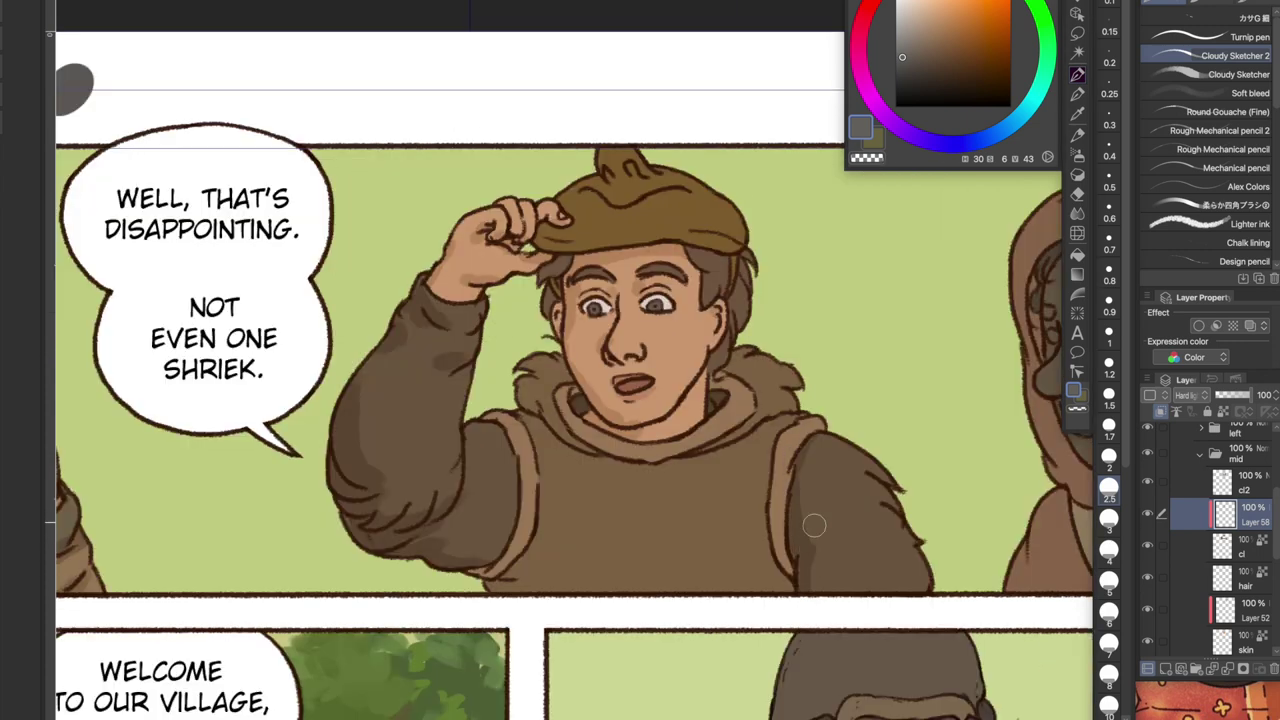
left_click_drag(472, 560, 525, 478)
mouse_move(534, 246)
left_mouse_down()
mouse_move(712, 240)
mouse_move(748, 270)
left_mouse_up()
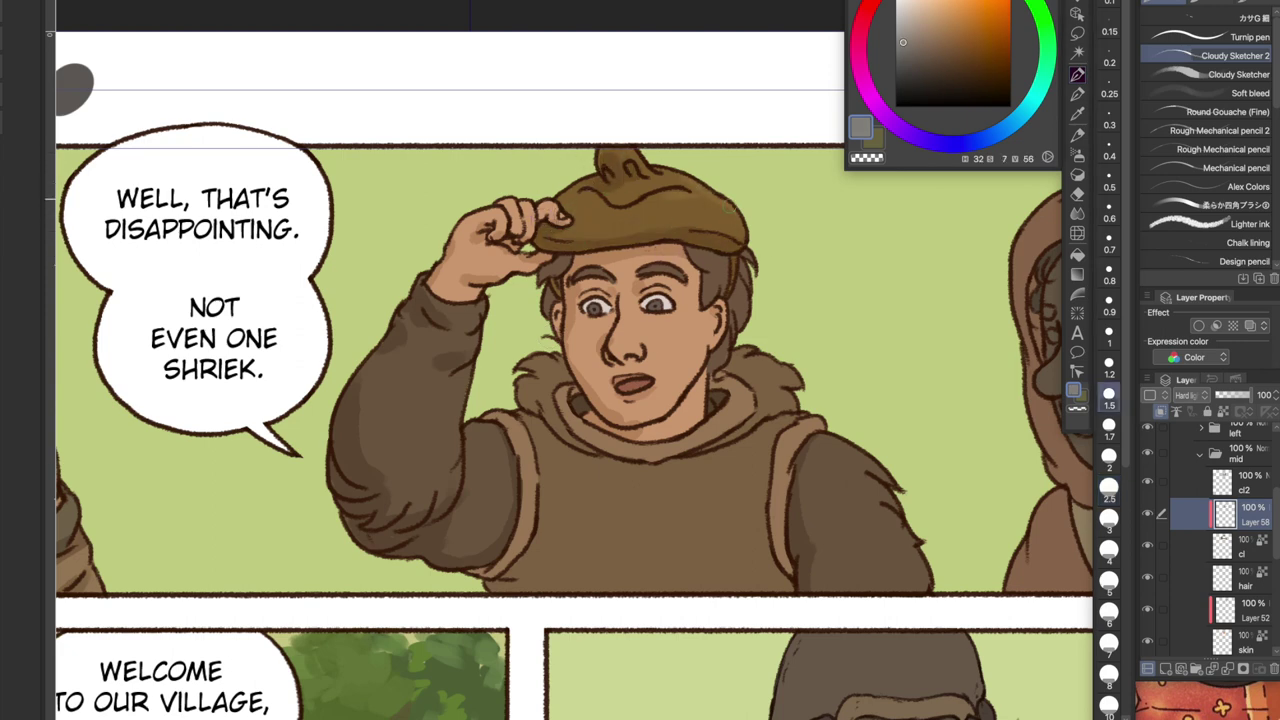
Add a clipped hard light layer above the cl2 layer and shade the man's fur collar, hood folds and shoulder straps
key("ctrl+shift+n")
key("bracketleft")
key("bracketleft")
key("bracketleft")
key("bracketleft")
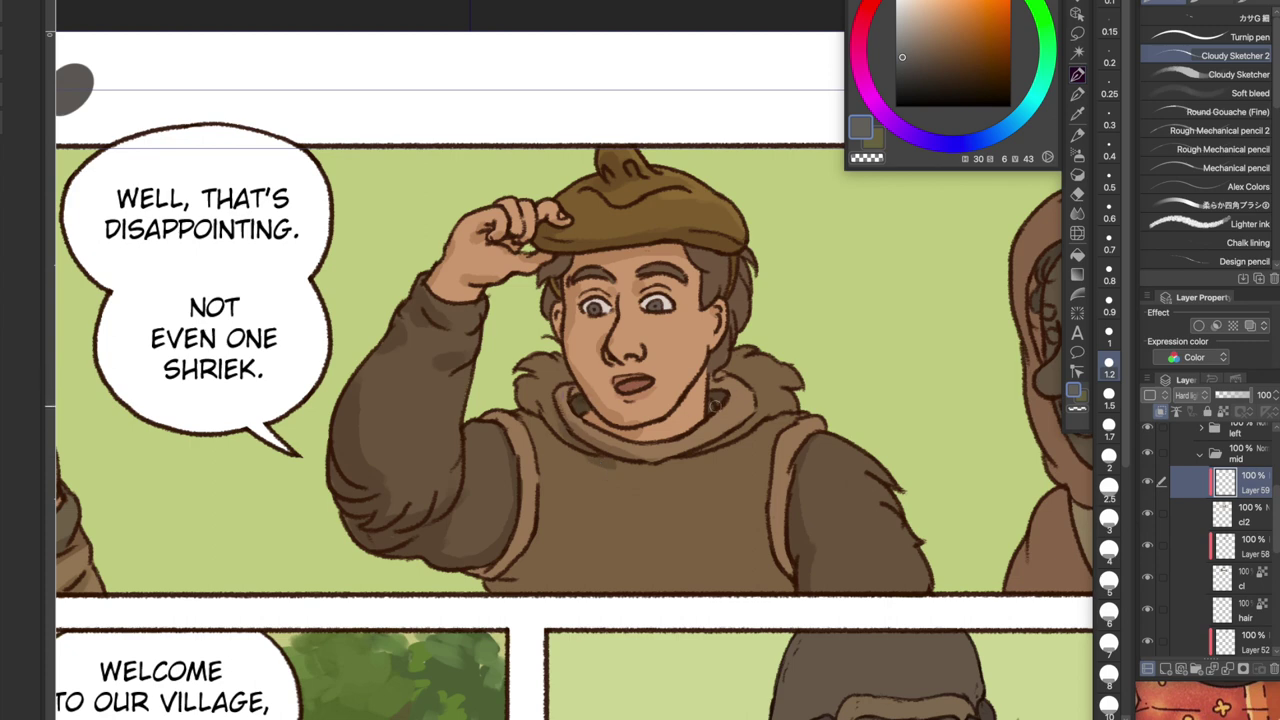
left_click_drag(676, 452, 744, 405)
left_click_drag(568, 452, 519, 415)
mouse_move(785, 572)
left_mouse_down()
mouse_move(798, 476)
mouse_move(781, 470)
mouse_move(775, 440)
left_mouse_up()
key("bracketleft")
key("bracketleft")
left_click_drag(475, 575, 525, 515)
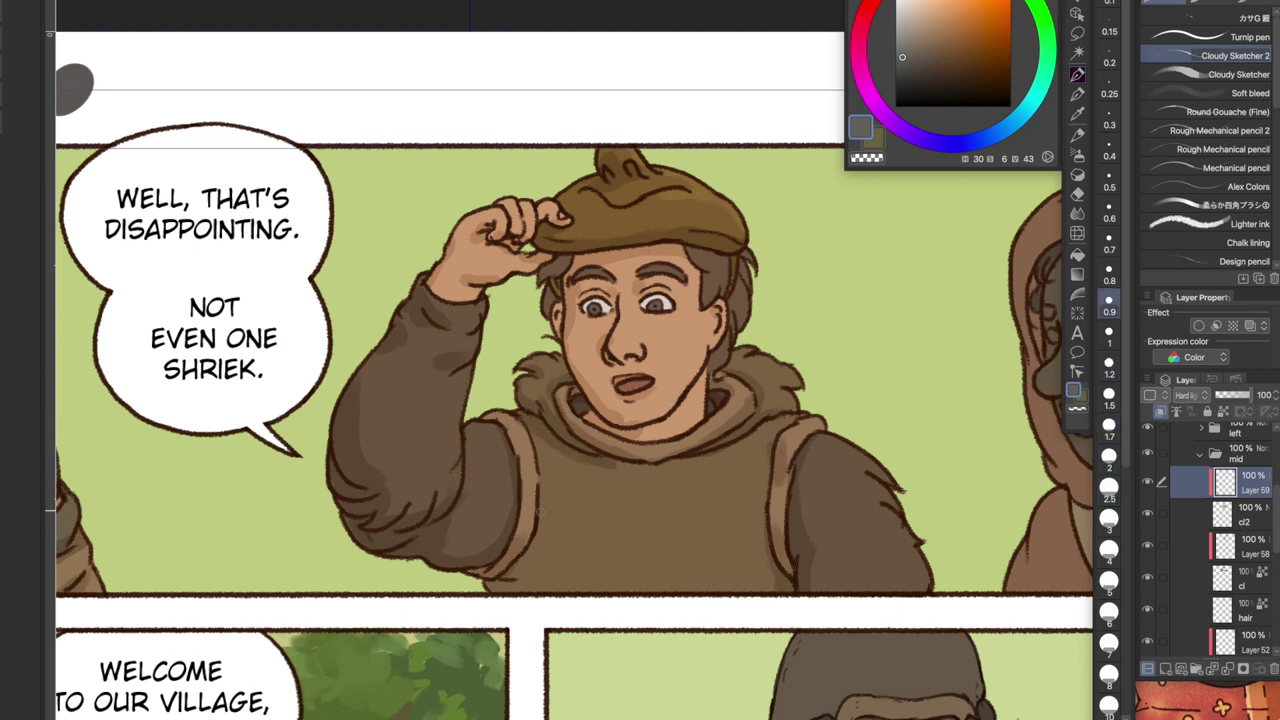
Shade the lower side edge of the man's brown tunic on Layer 59 with a larger brush
key("bracketright")
key("bracketright")
key("bracketright")
key("bracketright")
key("bracketright")
left_click_drag(530, 560, 490, 580)
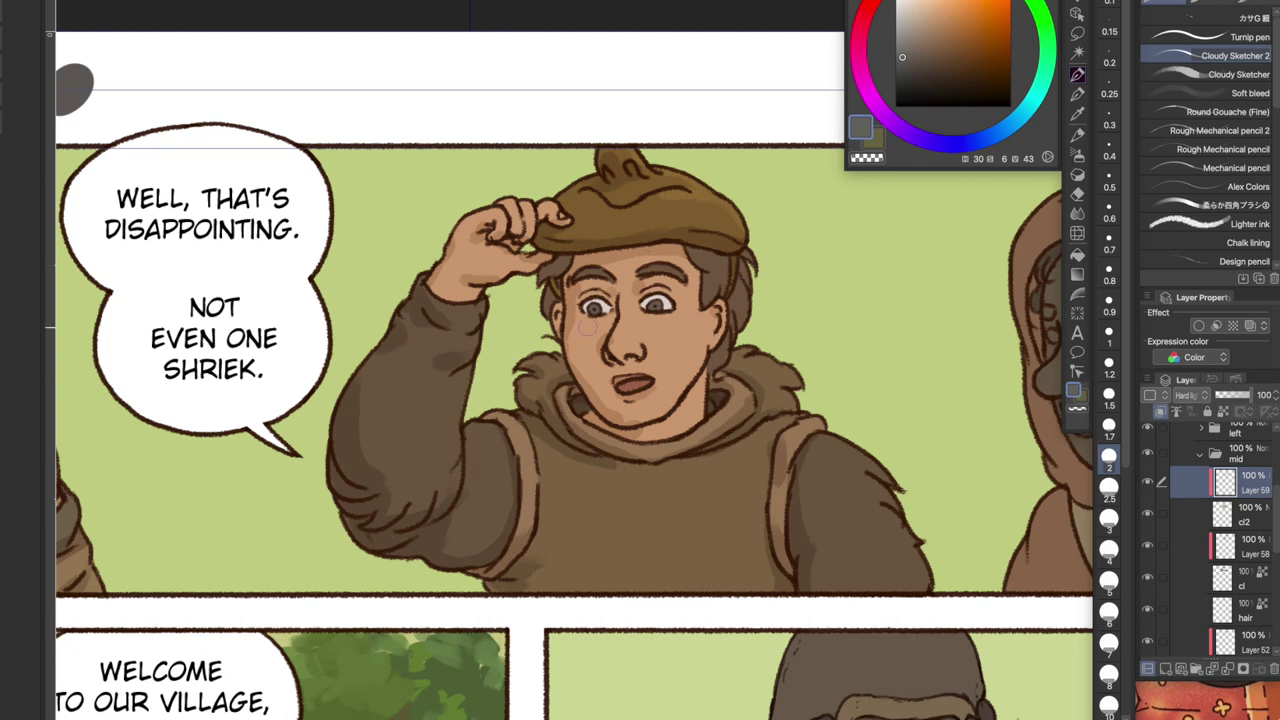
key("bracketleft")
left_click(553, 405, "alt")
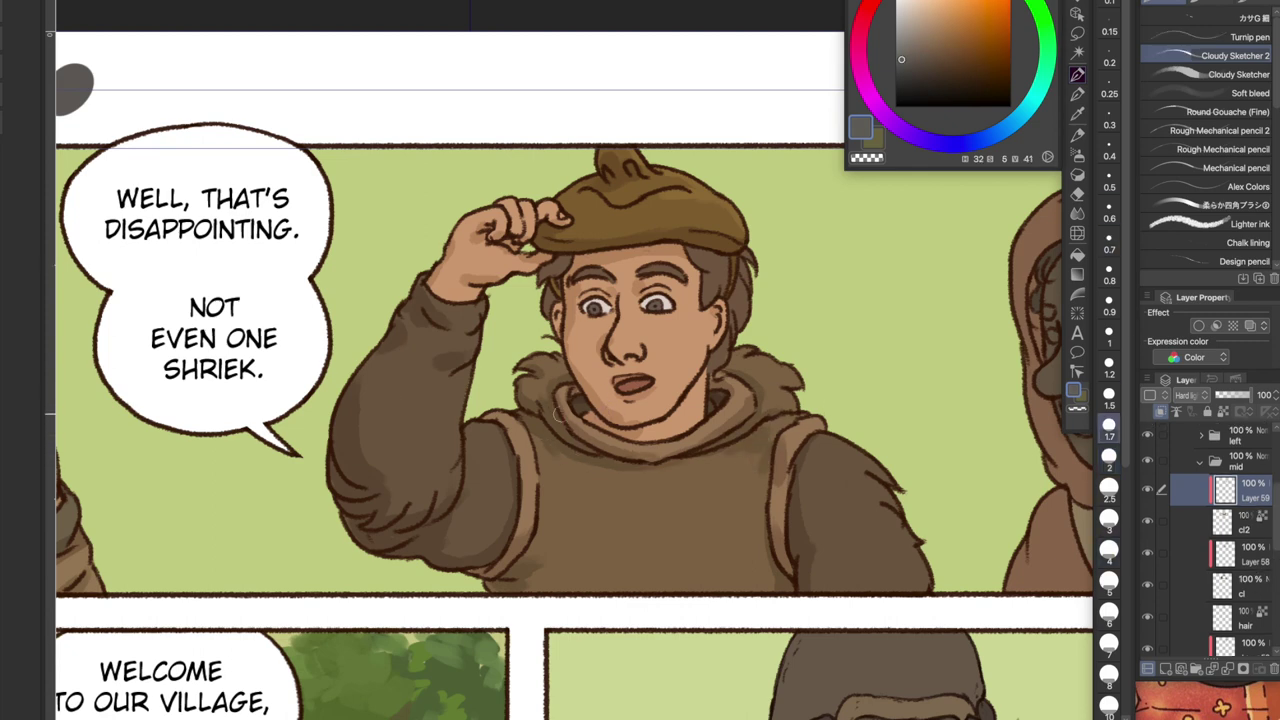
Shade the man's forehead, cheek and raised hand on Layer 52, adjusting the brush size
scroll(516, 470, "up", 2)
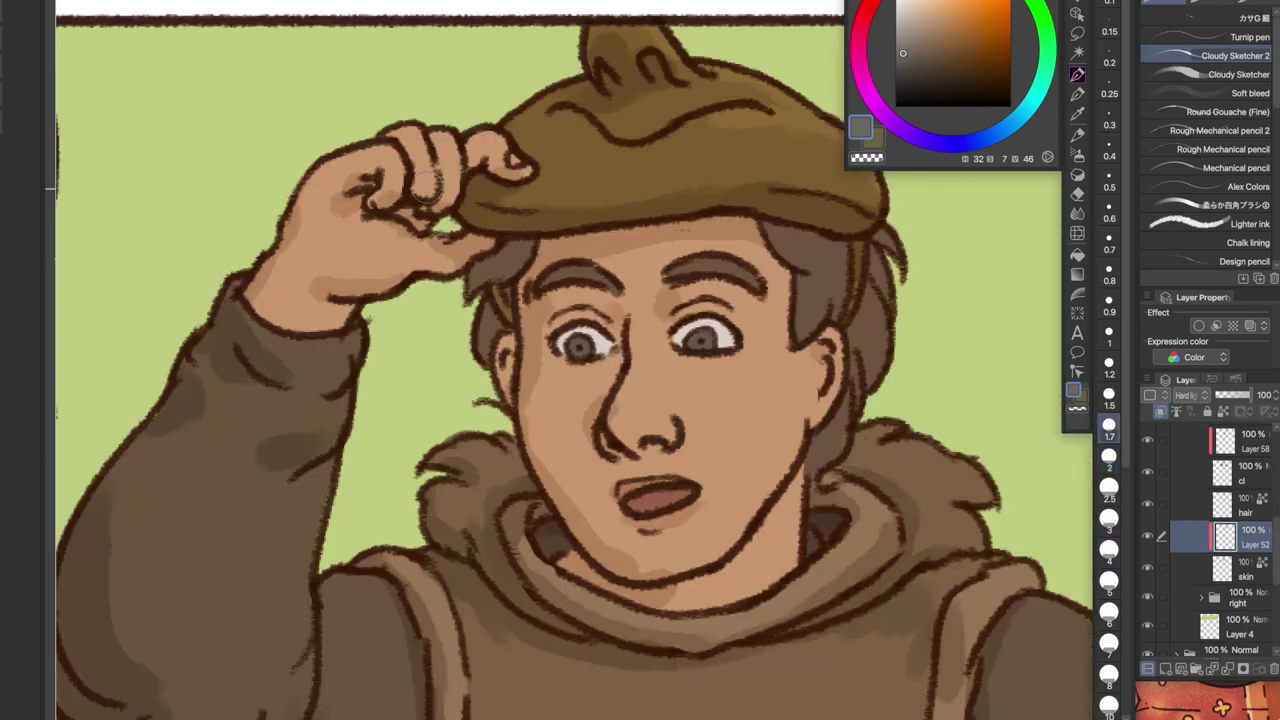
scroll(450, 390, "down", 2)
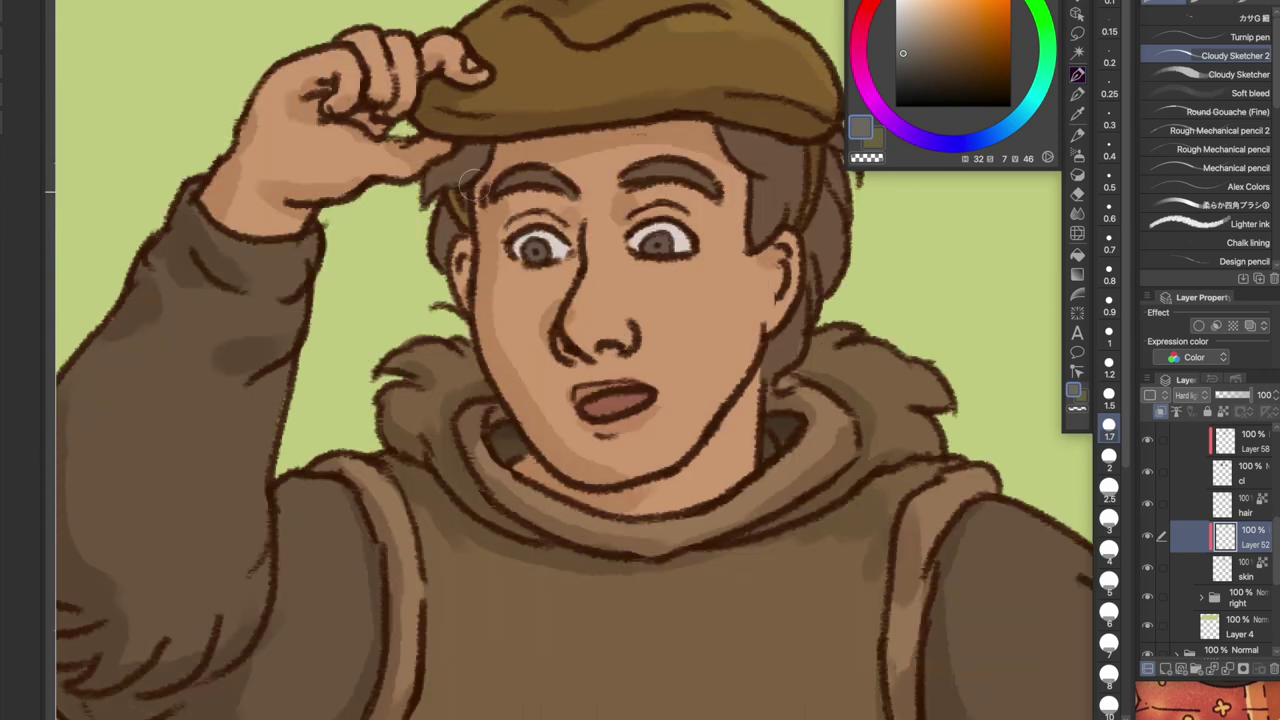
key("bracketleft")
key("bracketleft")
key("bracketleft")
key("bracketleft")
key("bracketleft")
key("bracketleft")
key("bracketleft")
key("bracketright")
key("bracketright")
key("bracketright")
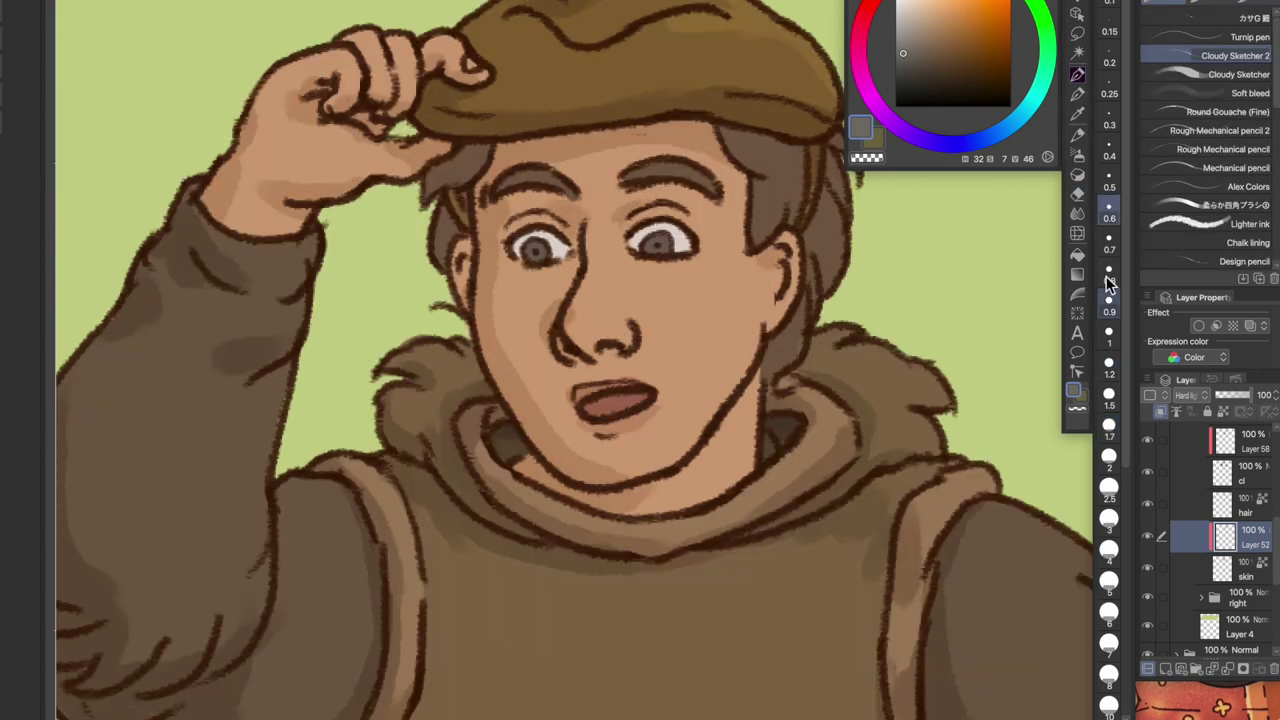
Add a clipped hard light layer above the hair layer and shade the man's hair beneath the hat
key("ctrl+shift+n")
mouse_move(735, 135)
left_mouse_down()
mouse_move(750, 165)
mouse_move(790, 150)
mouse_move(765, 180)
left_mouse_up()
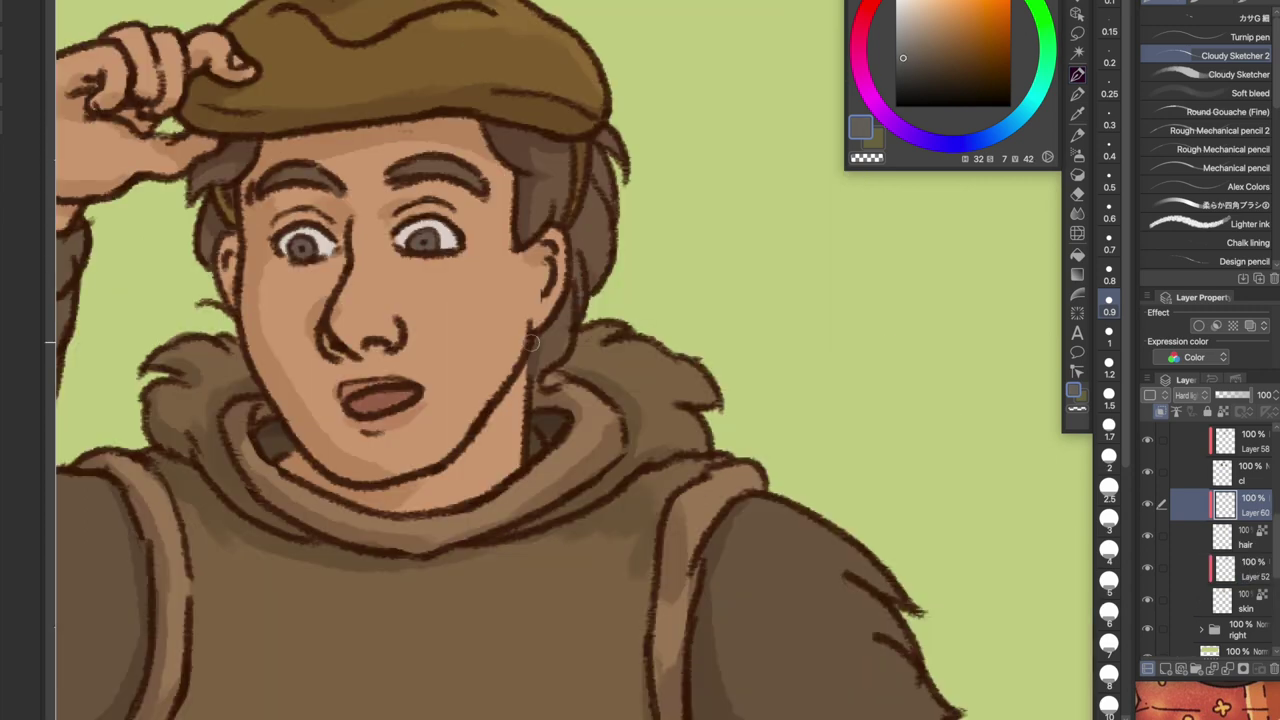
Shade the man's neck below the chin on Layer 52 with a 1.5 brush and undo the last stroke
key("bracketright")
left_click_drag(663, 476, 610, 508)
left_click(610, 508, "ctrl+shift")
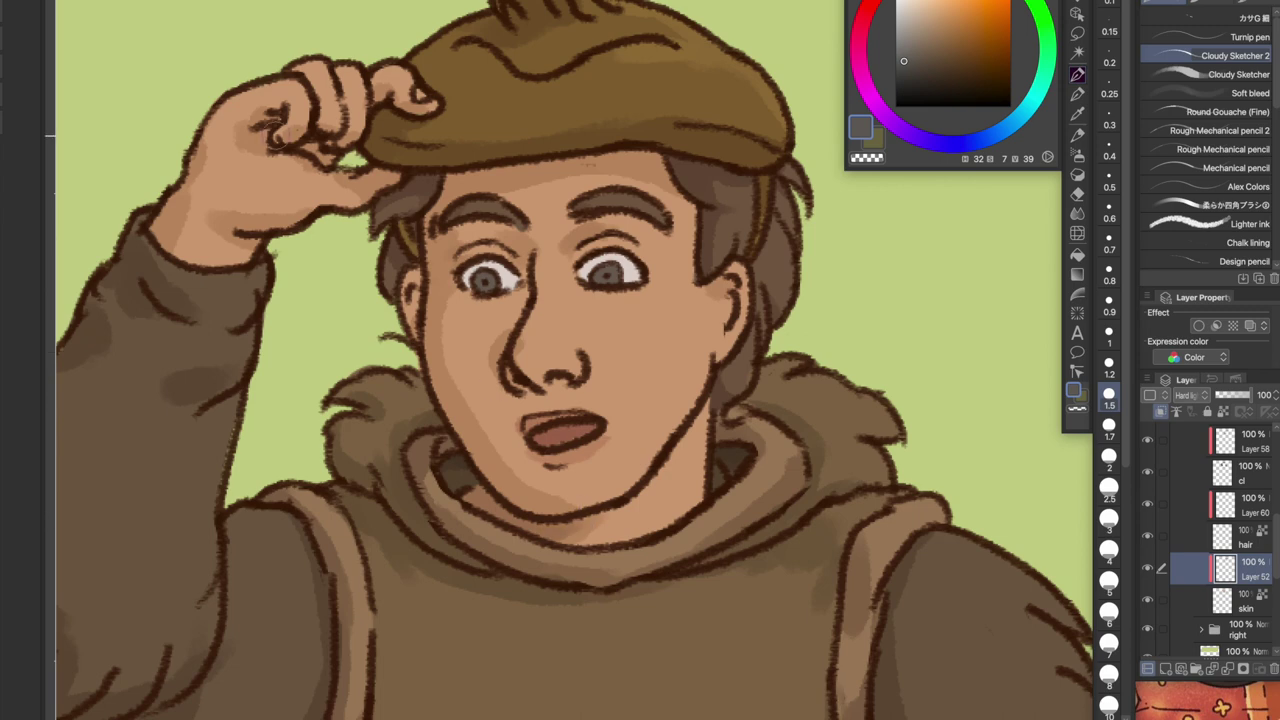
key("ctrl+z")
Fill the gap inside the collar on the cl2 layer and redraw the man's mouth lines with Chalk lining on layer m
left_click(480, 484, "ctrl+shift")
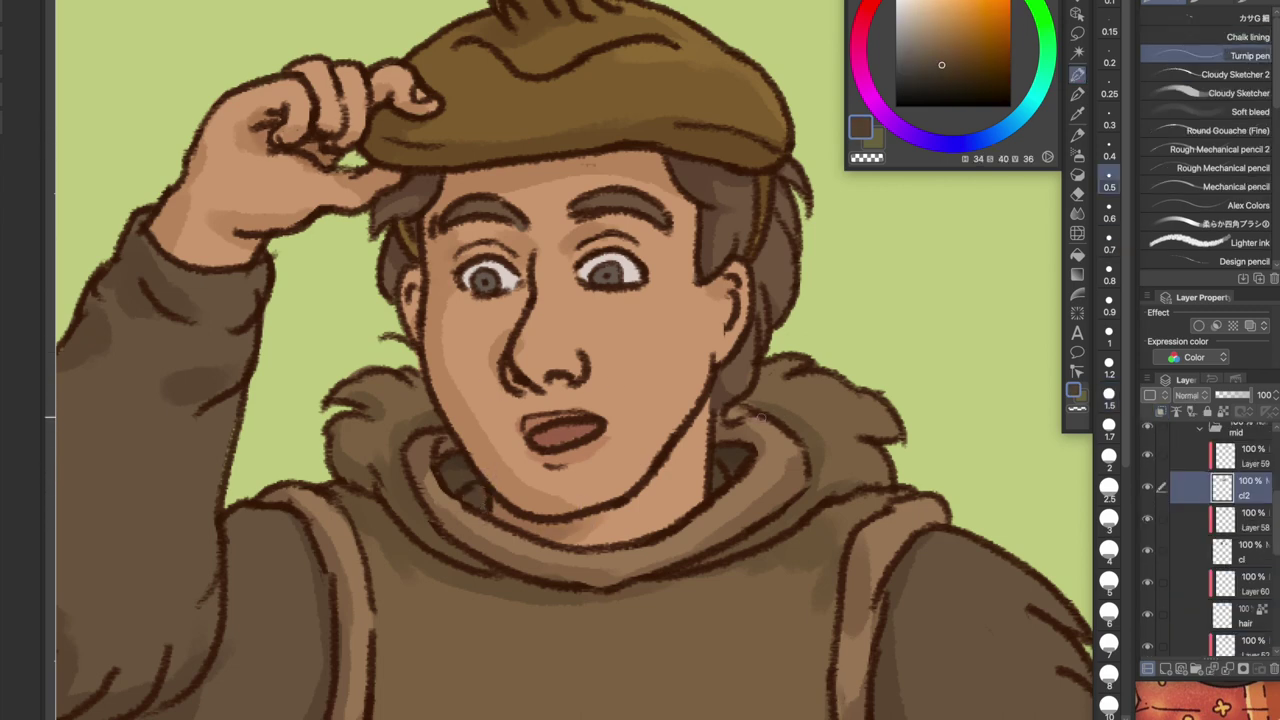
key("ctrl+z")
scroll(595, 465, "up", 3)
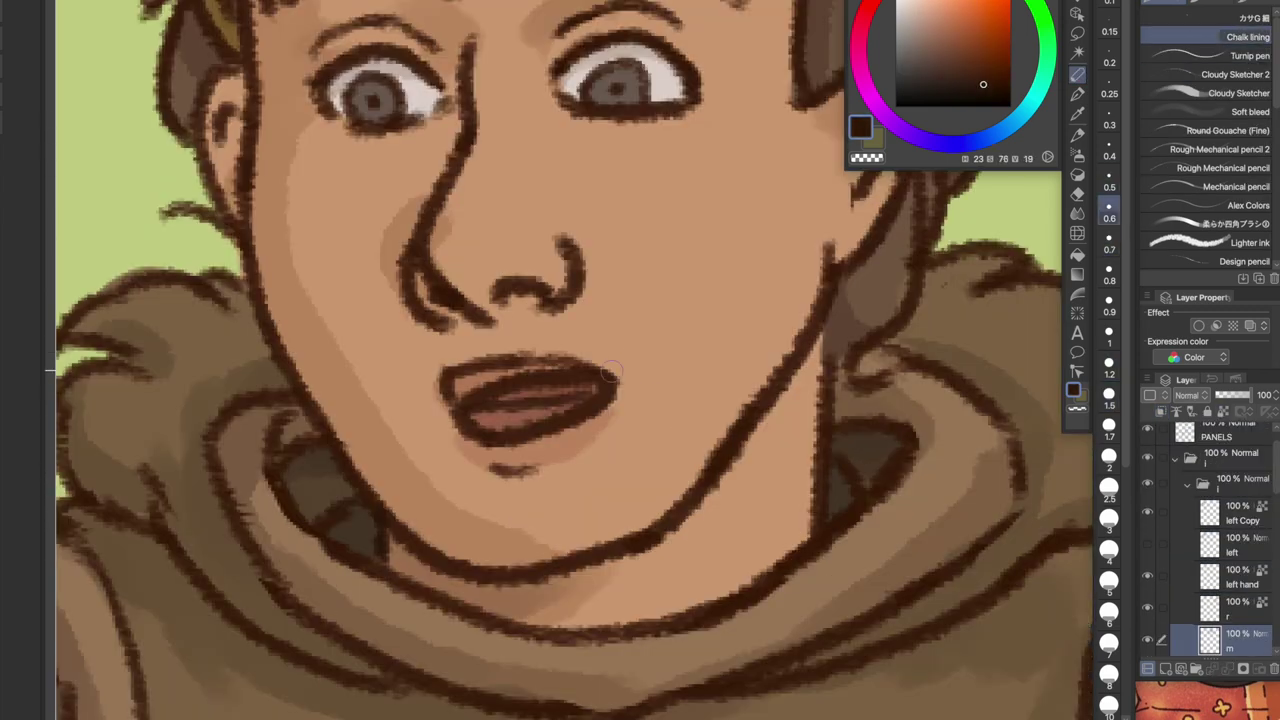
key("ctrl+z")
Shade the top of the hooded figure's hood on Layer 61 with Cloudy Sketcher 2, enlarging the brush to 2.5
scroll(334, 376, "down", 5)
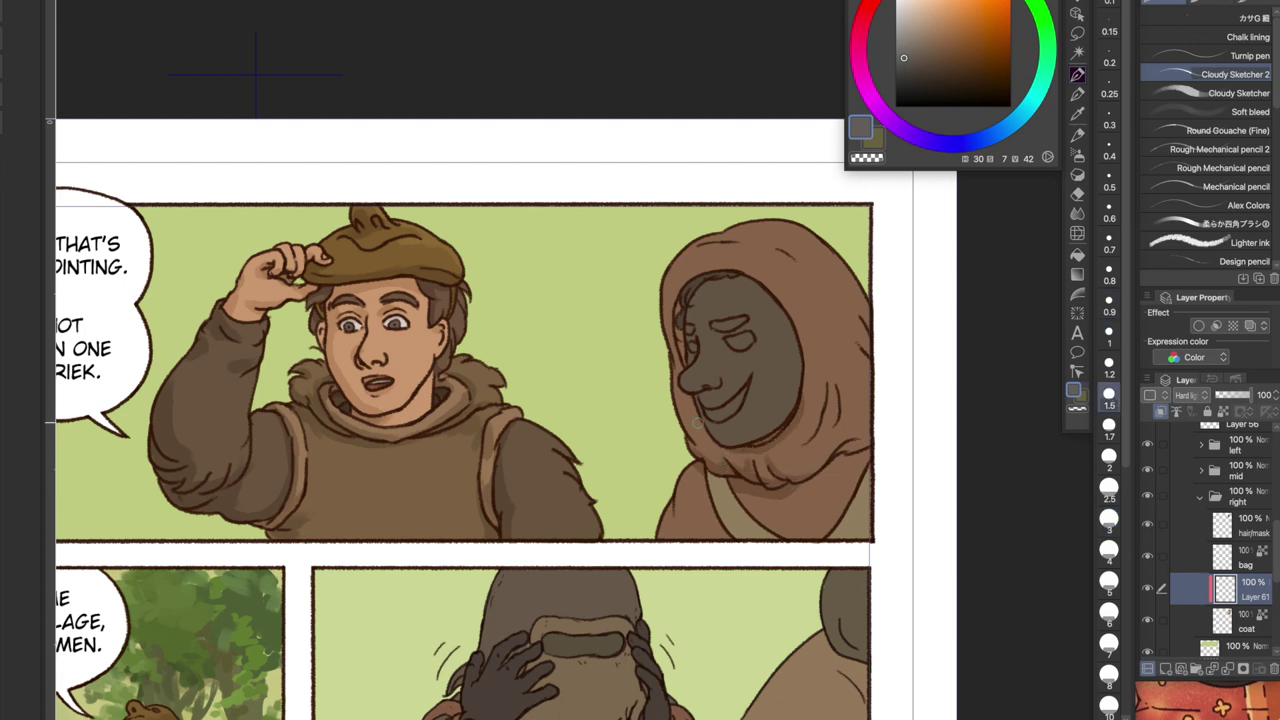
key("bracketright")
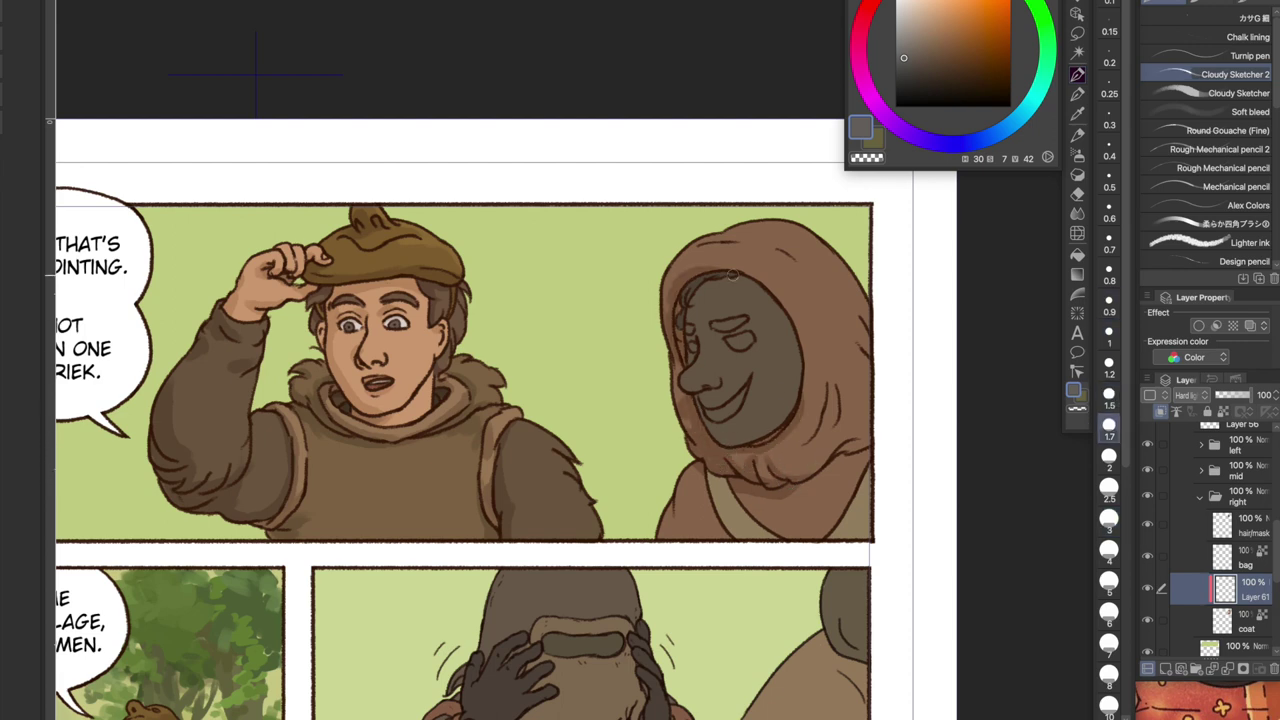
key("bracketright")
key("bracketright")
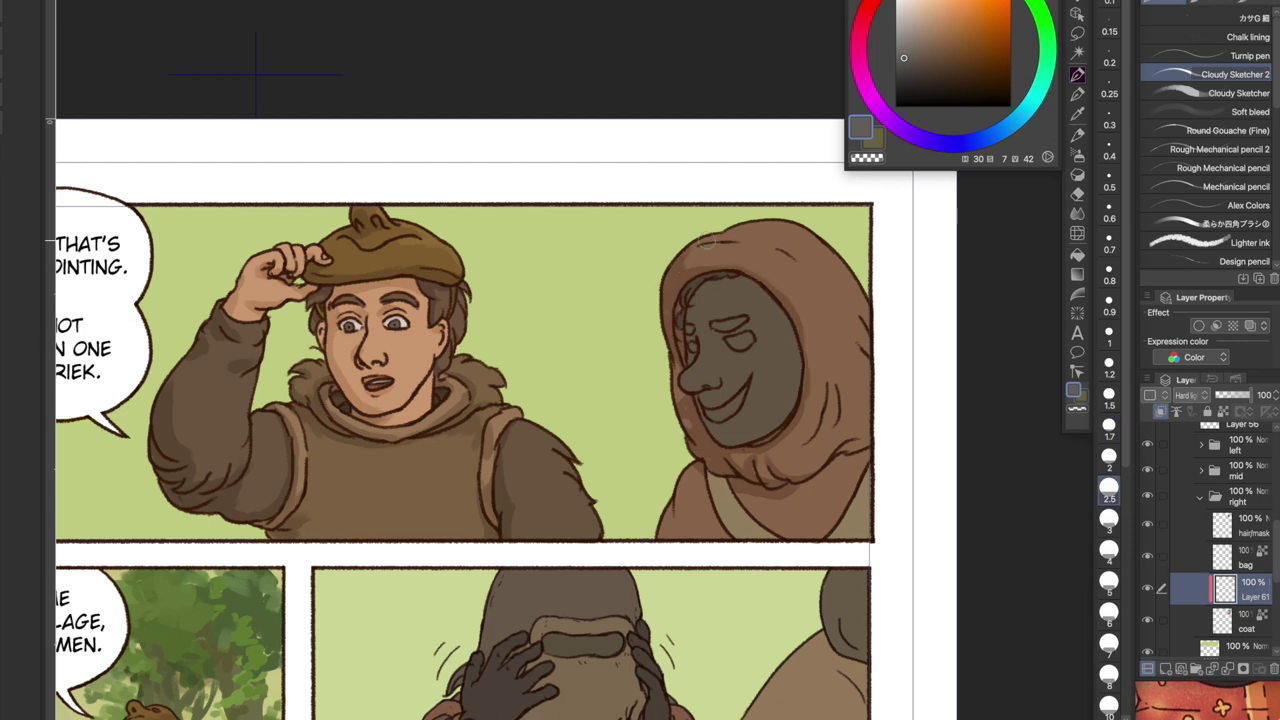
left_click_drag(766, 242, 792, 252)
Shade the folds along the hood's lower edge on Layer 61 with brush sizes 1.2 and 1.7
key("bracketleft")
key("bracketleft")
key("bracketleft")
key("bracketleft")
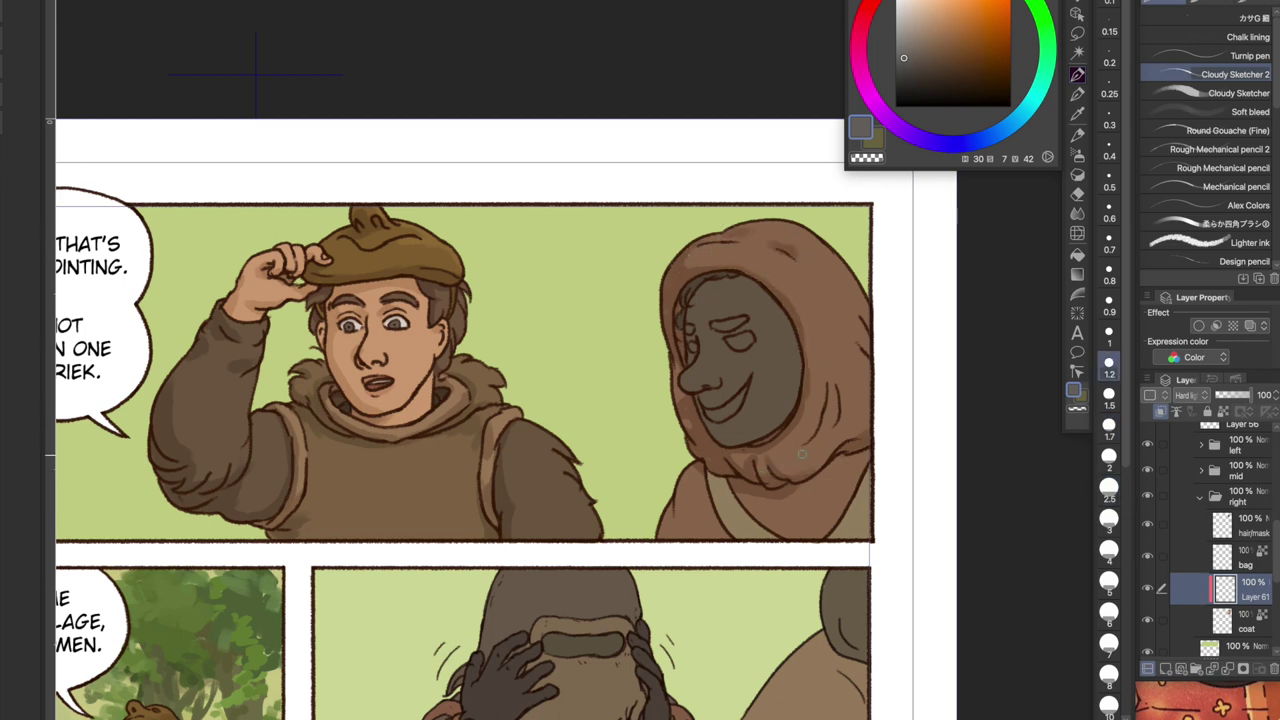
key("bracketright")
key("bracketright")
Add a clipped hard light layer above the bag layer and shade the straps beneath the hood
key("ctrl+shift+n")
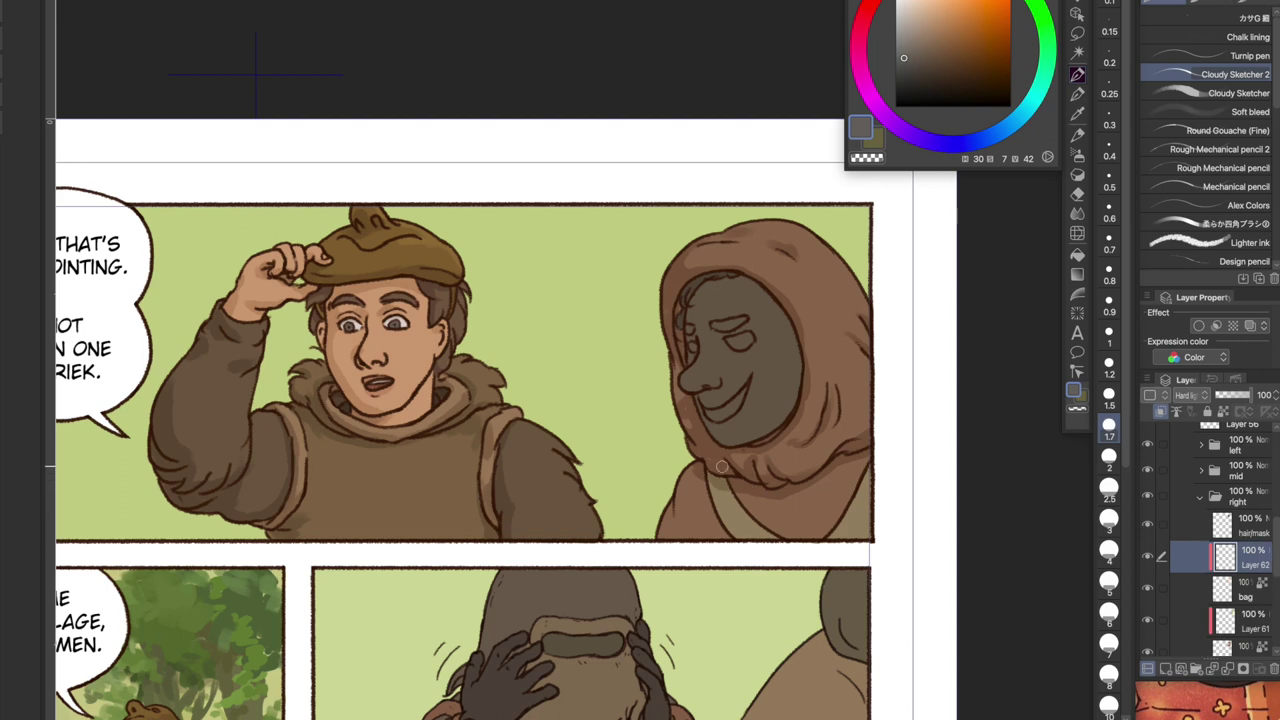
key("bracketright")
key("bracketright")
key("bracketleft")
key("bracketleft")
key("bracketleft")
Add a clipped hard light layer above the hair/mask layer and shade the mask's outer side inside the hood
key("ctrl+shift+n")
key("ctrl+plus")
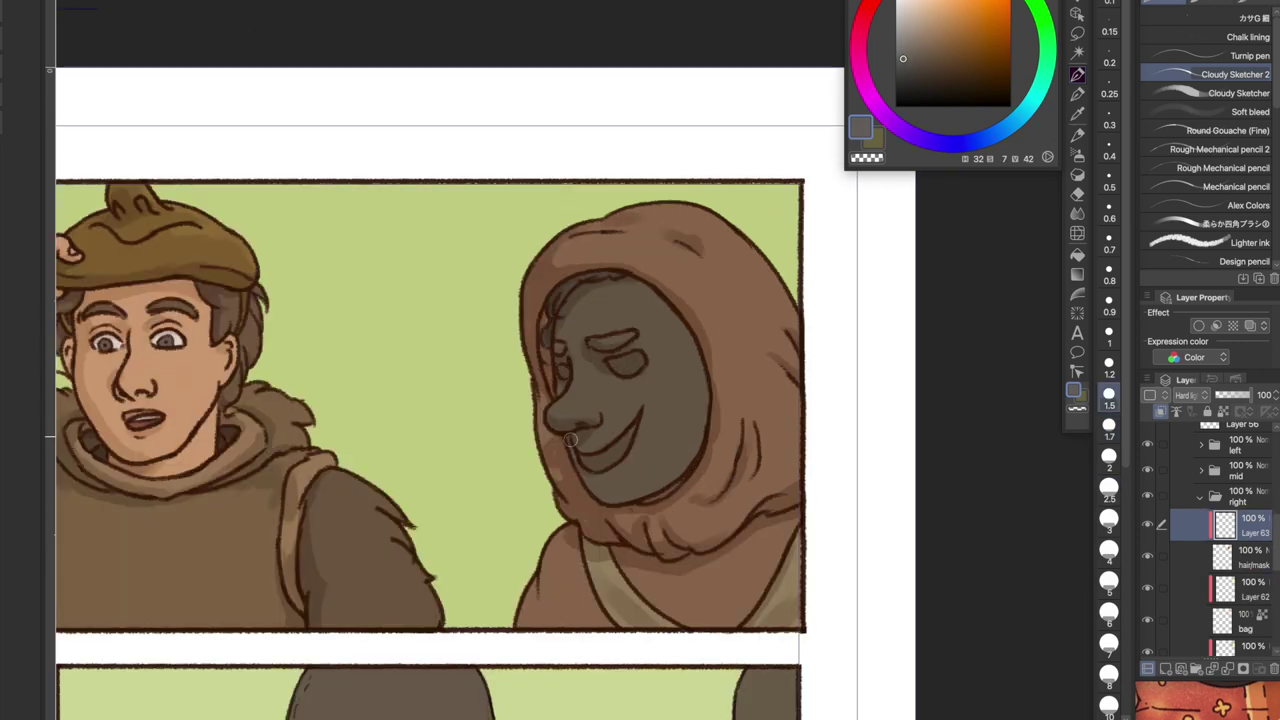
key("bracketright")
left_click_drag(668, 292, 700, 440)
left_click_drag(680, 320, 716, 374)
Shade the mask's eye socket, nose and mouth on Layer 63, starting with brush size 1
left_click(655, 383, "alt")
key("bracketleft")
key("bracketleft")
key("bracketleft")
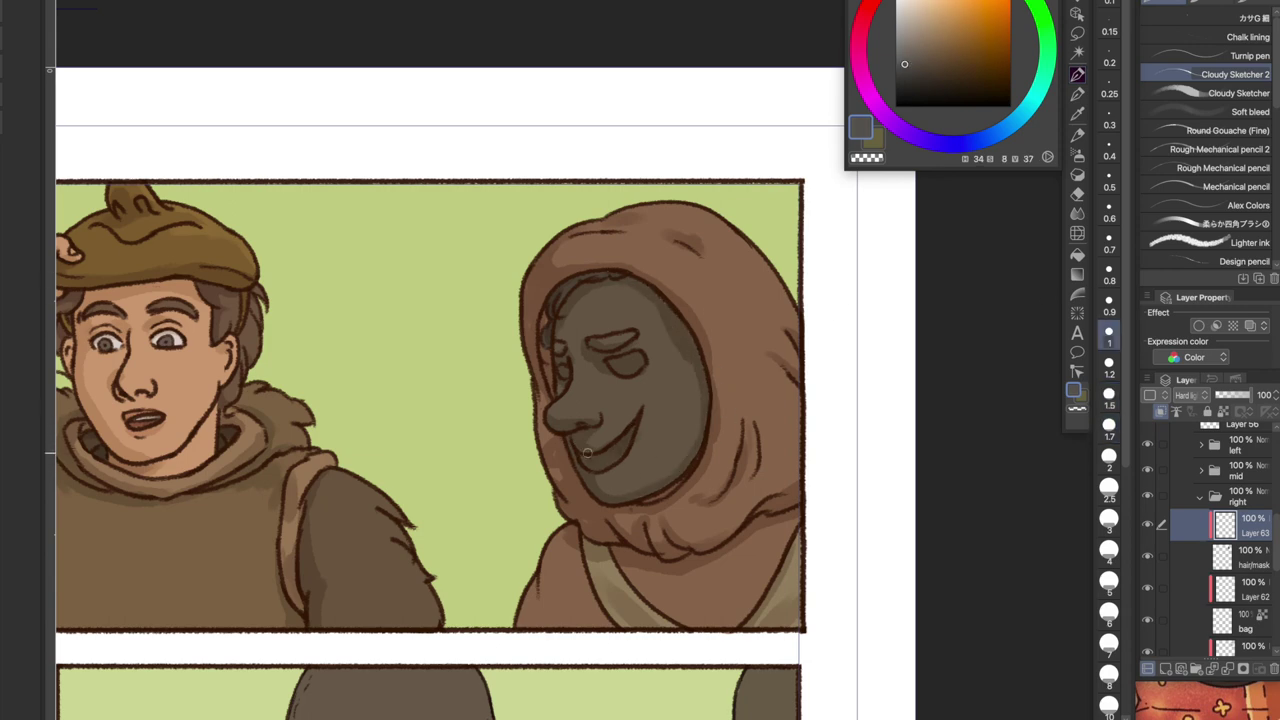
left_click(634, 355, "alt")
left_click(643, 354, "ctrl+shift")
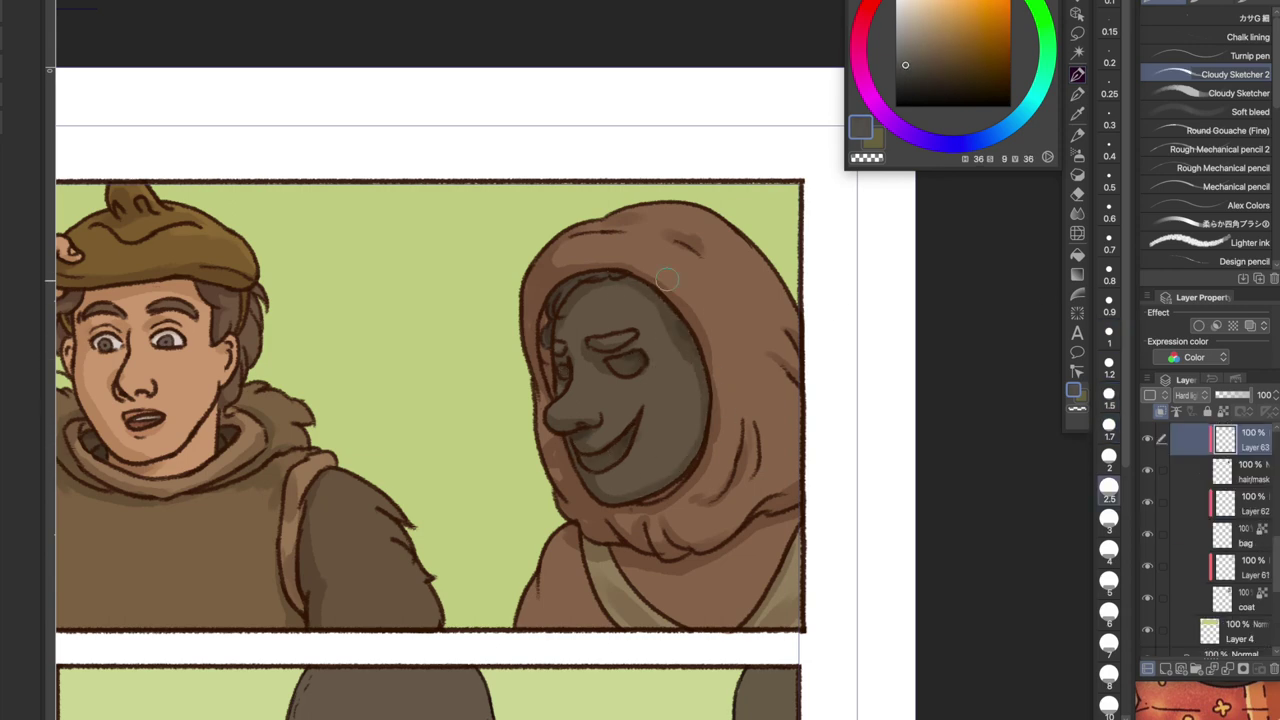
Deepen the shadows around the hood's lower folds on Layer 61 with a darker grey at brush size 1
scroll(643, 354, "up", 3)
left_click(634, 436, "alt")
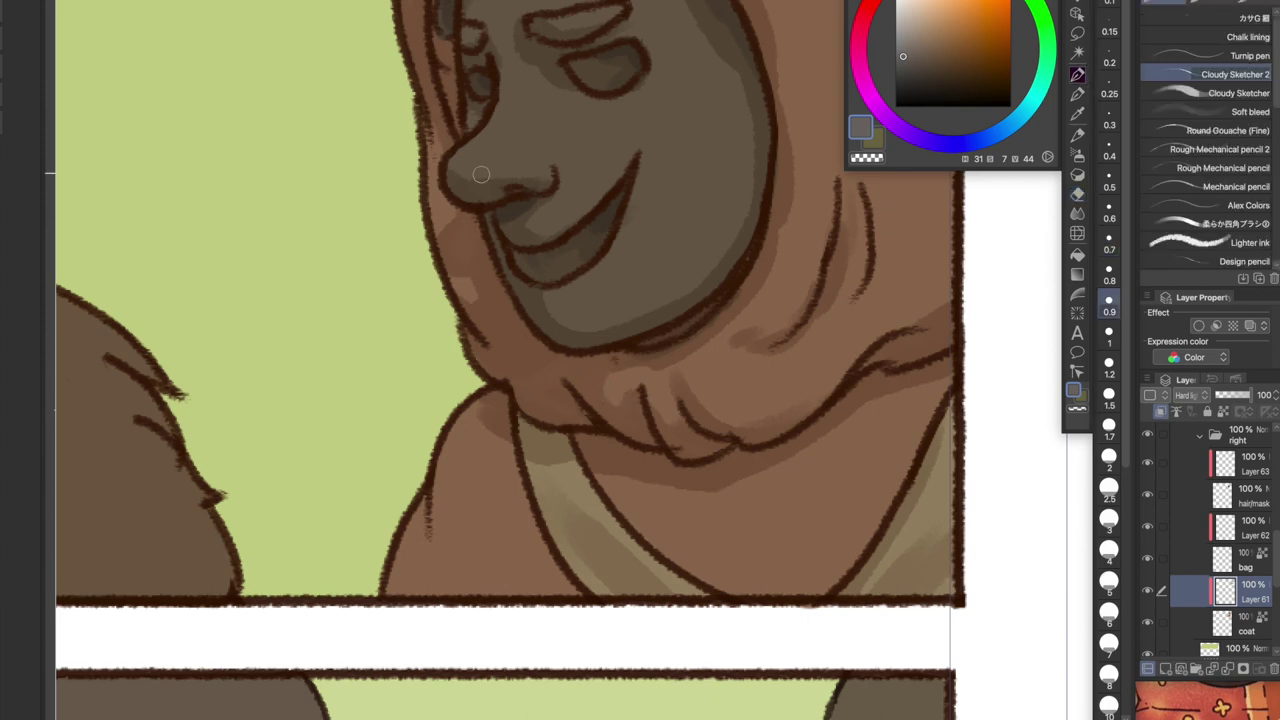
left_click(906, 63)
key("bracketright")
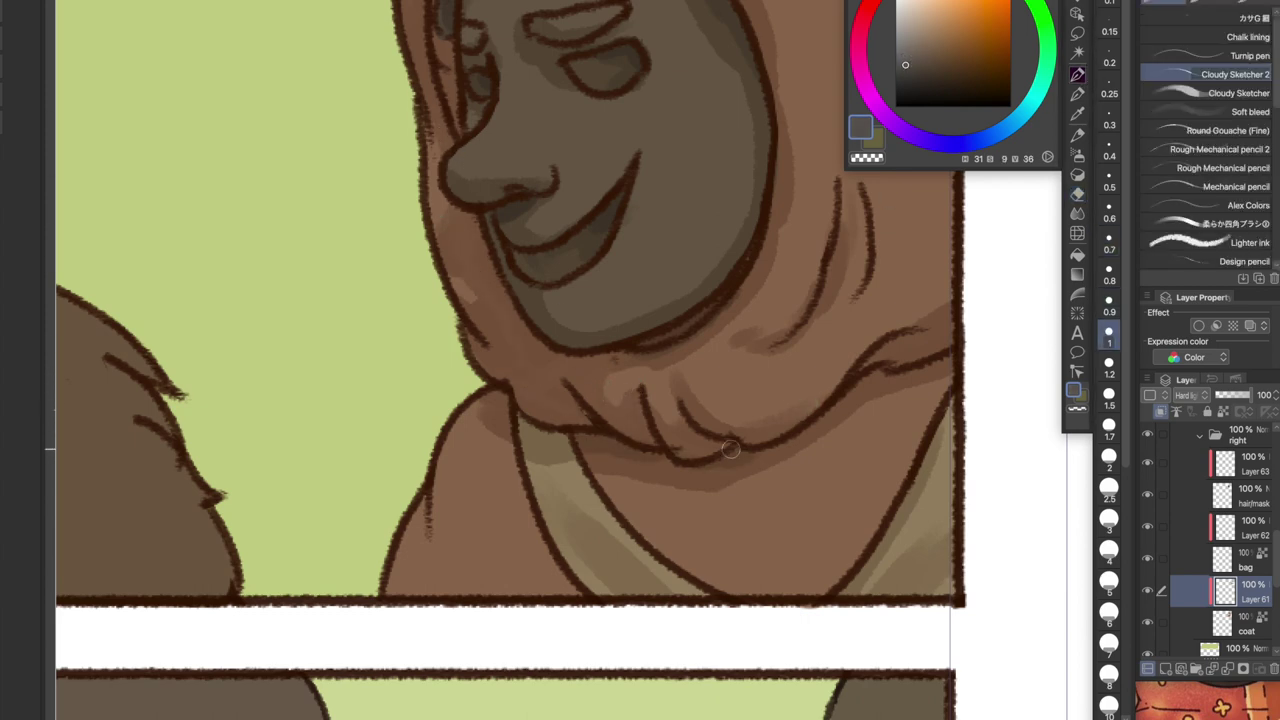
Shade the bag strap beneath the hood on Layer 62, enlarging the brush from size 1
left_click(544, 427, "ctrl+shift")
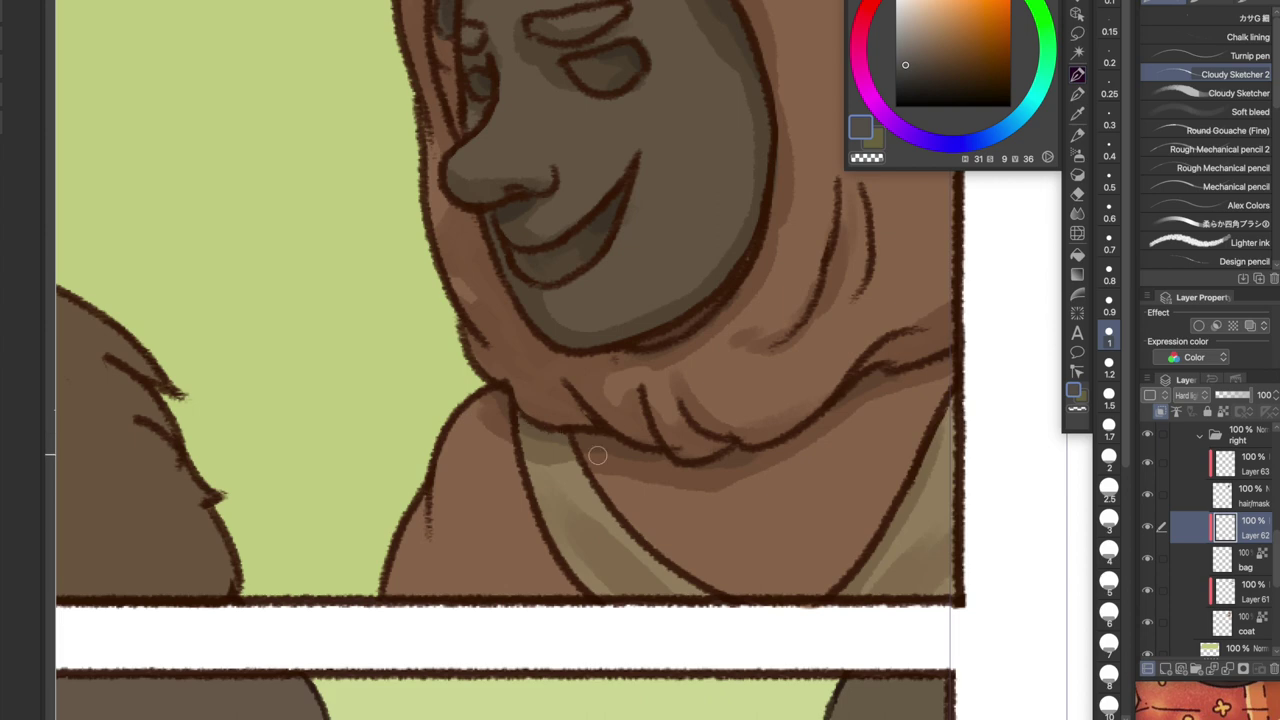
scroll(597, 456, "up", 3)
key("bracketright")
key("bracketright")
key("bracketright")
left_click(652, 215, "alt")
left_click(701, 155, "ctrl+shift")
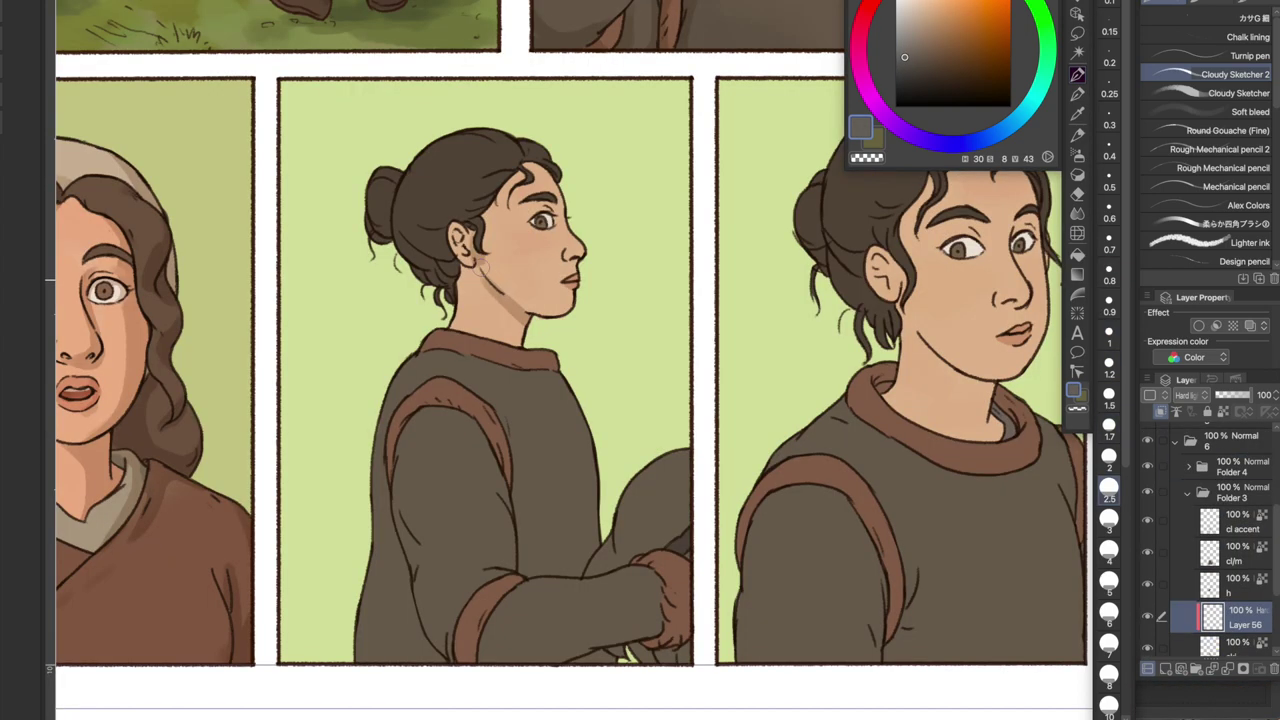
Shade the profile woman's cheek, jaw and neck on Layer 56 with brush sizes 2.5 and 1.5
left_click_drag(478, 264, 525, 288)
left_click_drag(525, 288, 428, 274)
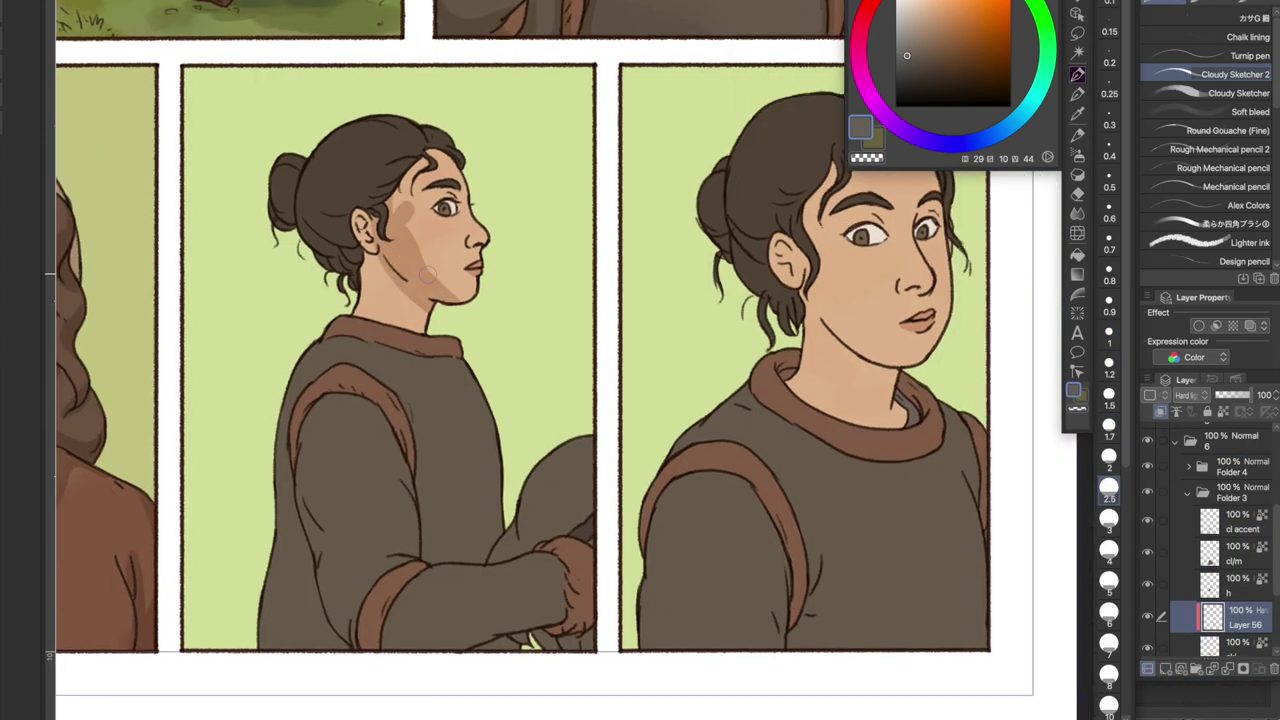
left_click(1108, 396)
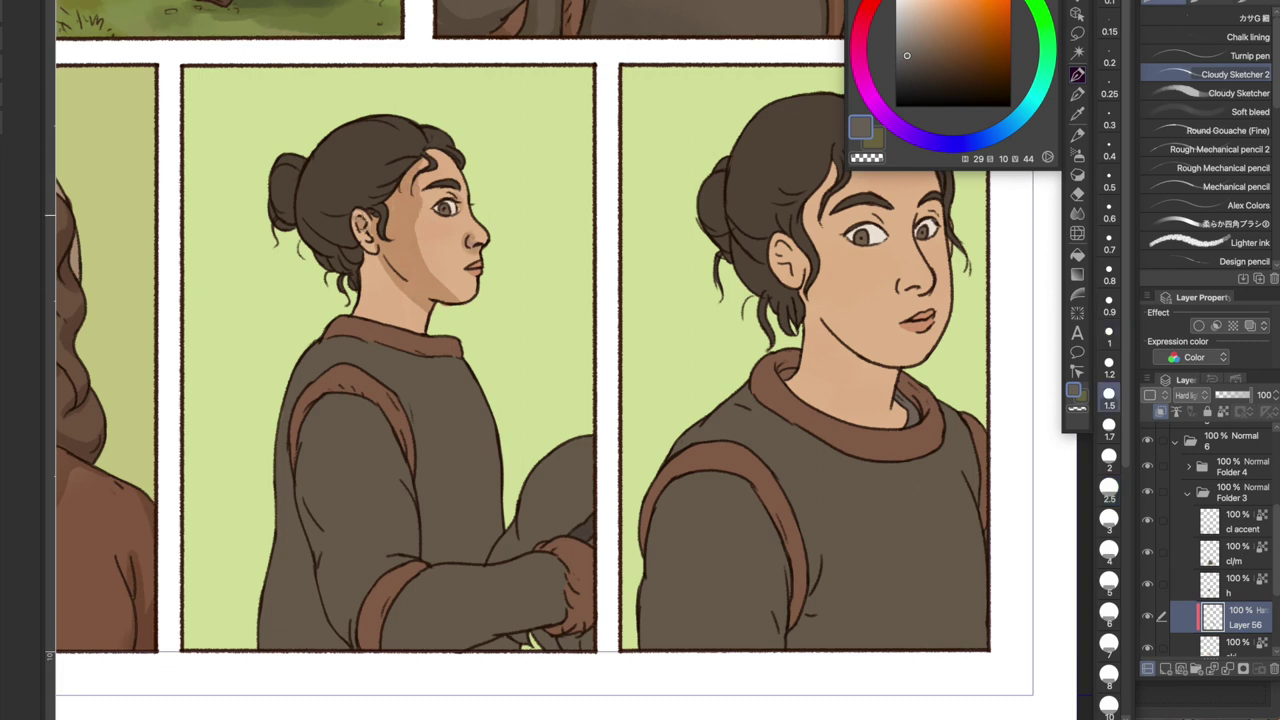
mouse_move(395, 270)
left_mouse_down()
mouse_move(376, 316)
mouse_move(423, 295)
mouse_move(397, 287)
mouse_move(360, 318)
left_mouse_up()
Add a clipped hard light layer above layer h and shade the profile woman's hair and bun
key("ctrl+shift+n")
mouse_move(349, 181)
left_mouse_down()
mouse_move(469, 184)
mouse_move(488, 166)
mouse_move(452, 261)
left_mouse_up()
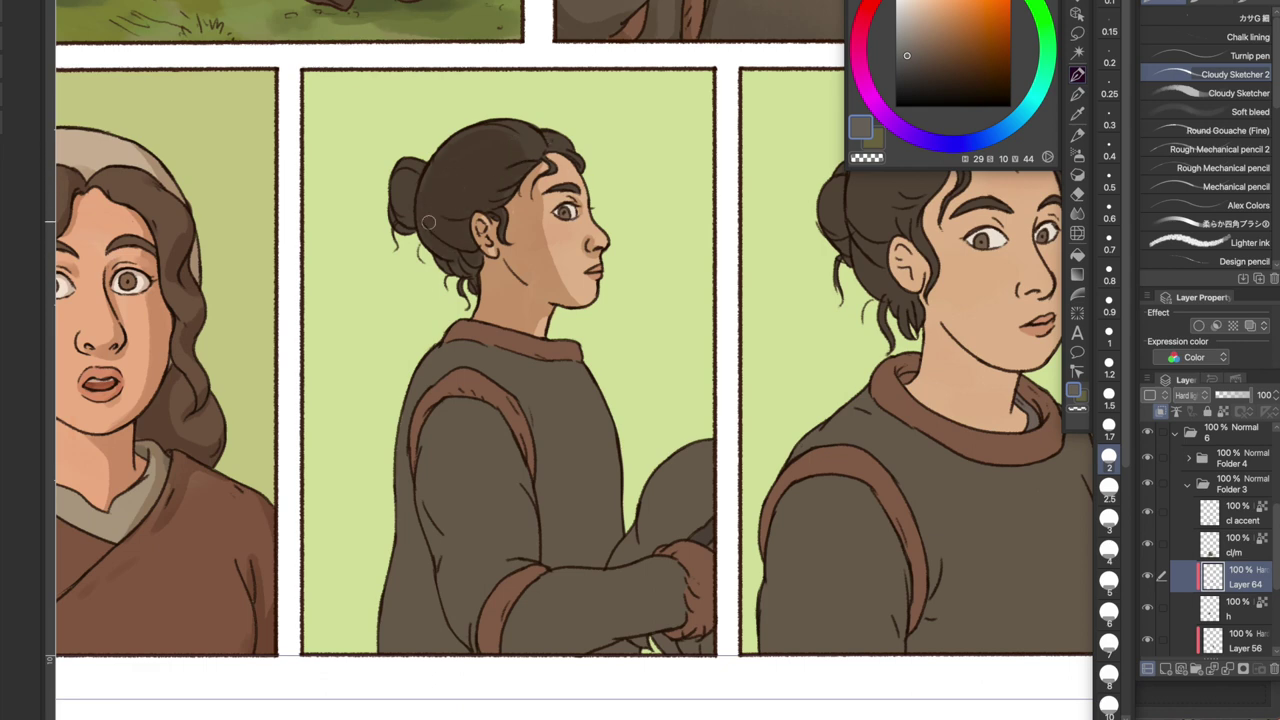
left_click_drag(420, 168, 398, 212)
Add a clipped hard light layer above cl/m and shade the profile woman's tunic back and upper sleeve at size 2.5
key("ctrl+shift+n")
key("]")
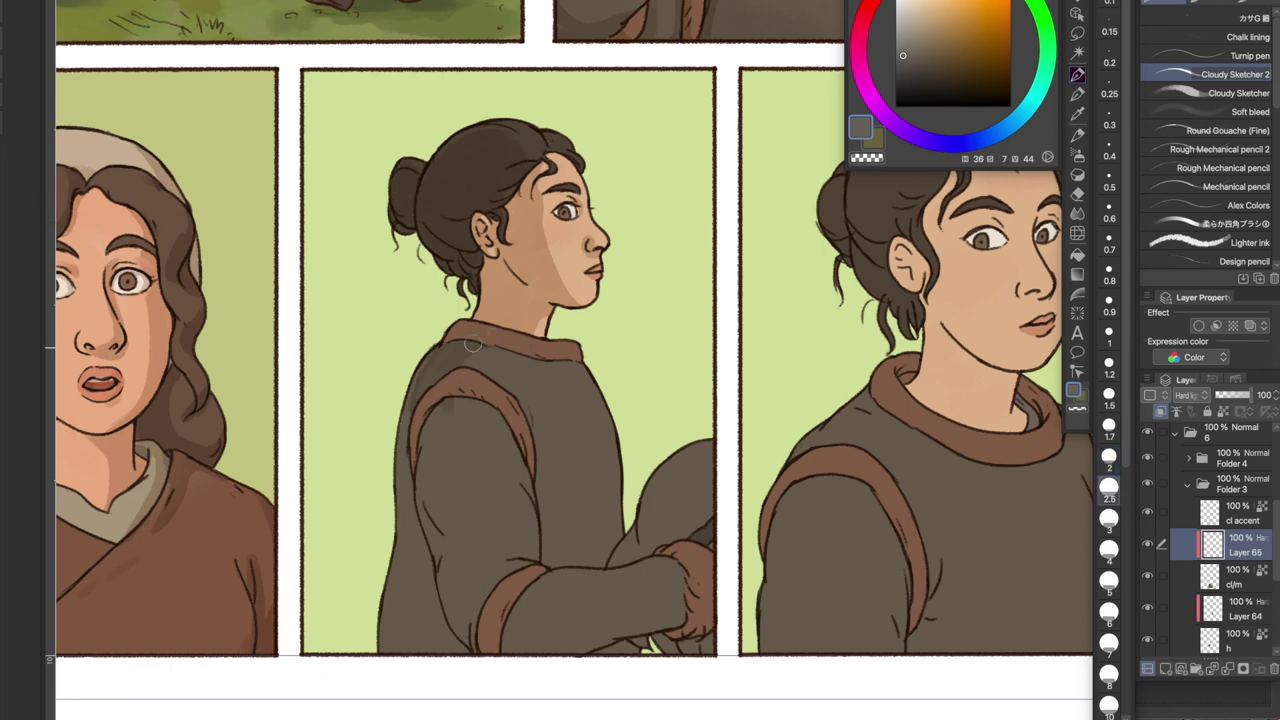
left_click_drag(462, 400, 488, 627)
left_click_drag(430, 412, 458, 630)
left_click_drag(452, 580, 460, 645)
mouse_move(408, 406)
left_mouse_down()
mouse_move(400, 540)
mouse_move(444, 601)
left_mouse_up()
left_click_drag(500, 642, 600, 640)
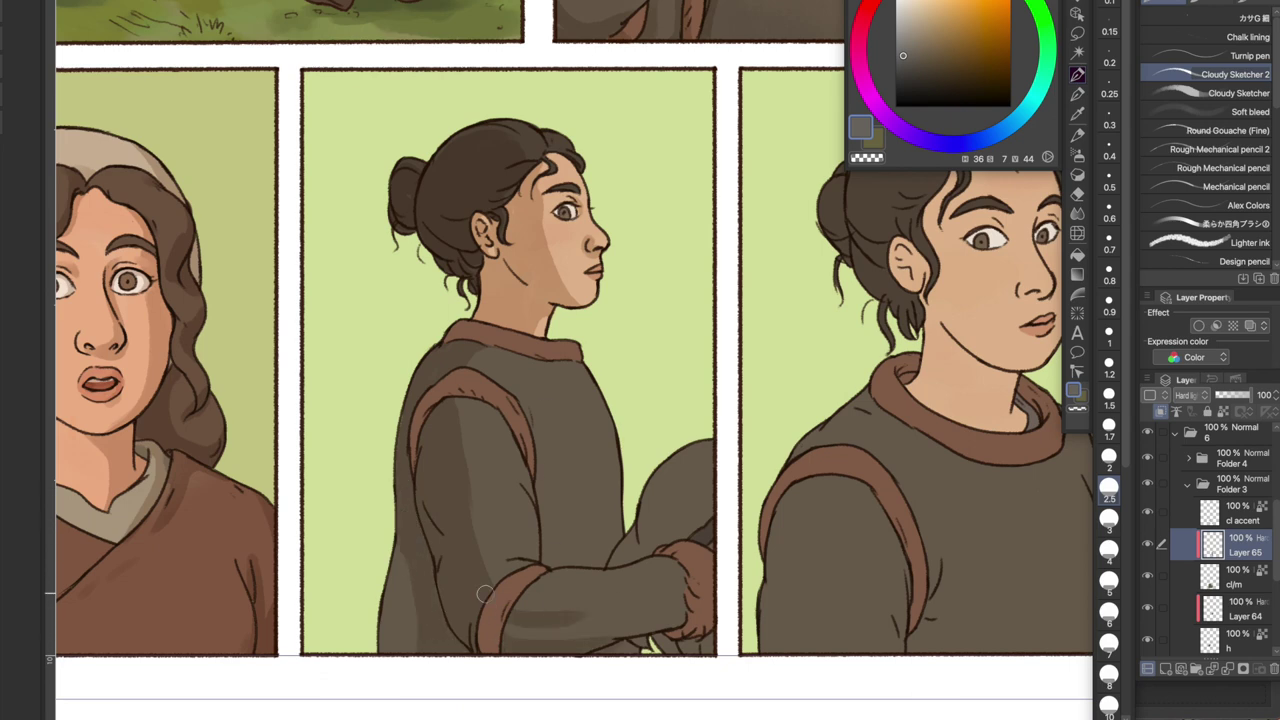
left_click_drag(515, 608, 648, 601)
key("ctrl+z")
key("ctrl+z")
Shade the rounded object she holds, and add a clipped hard light layer above cl accent for shading the tunic's reddish trim
mouse_move(636, 550)
left_mouse_down()
mouse_move(654, 500)
mouse_move(695, 512)
left_mouse_up()
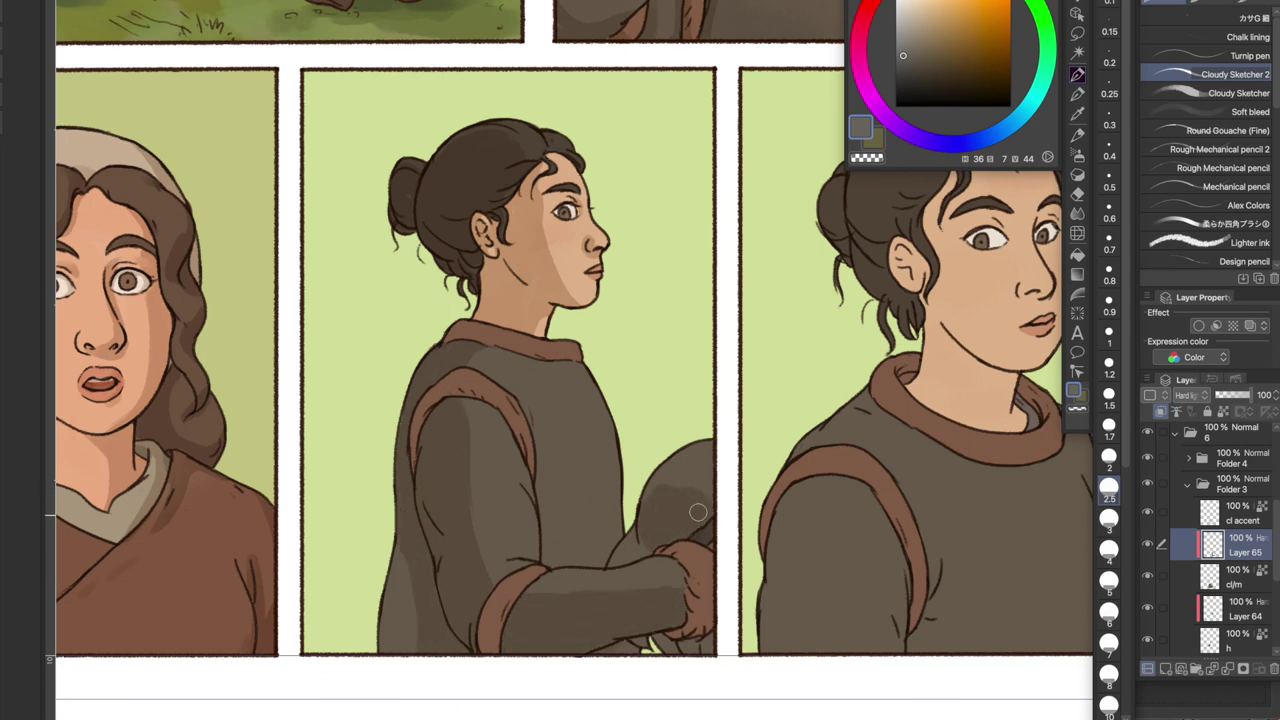
key("ctrl+shift+n")
key("bracketleft")
key("bracketleft")
key("bracketleft")
key("bracketleft")
key("bracketright")
key("bracketright")
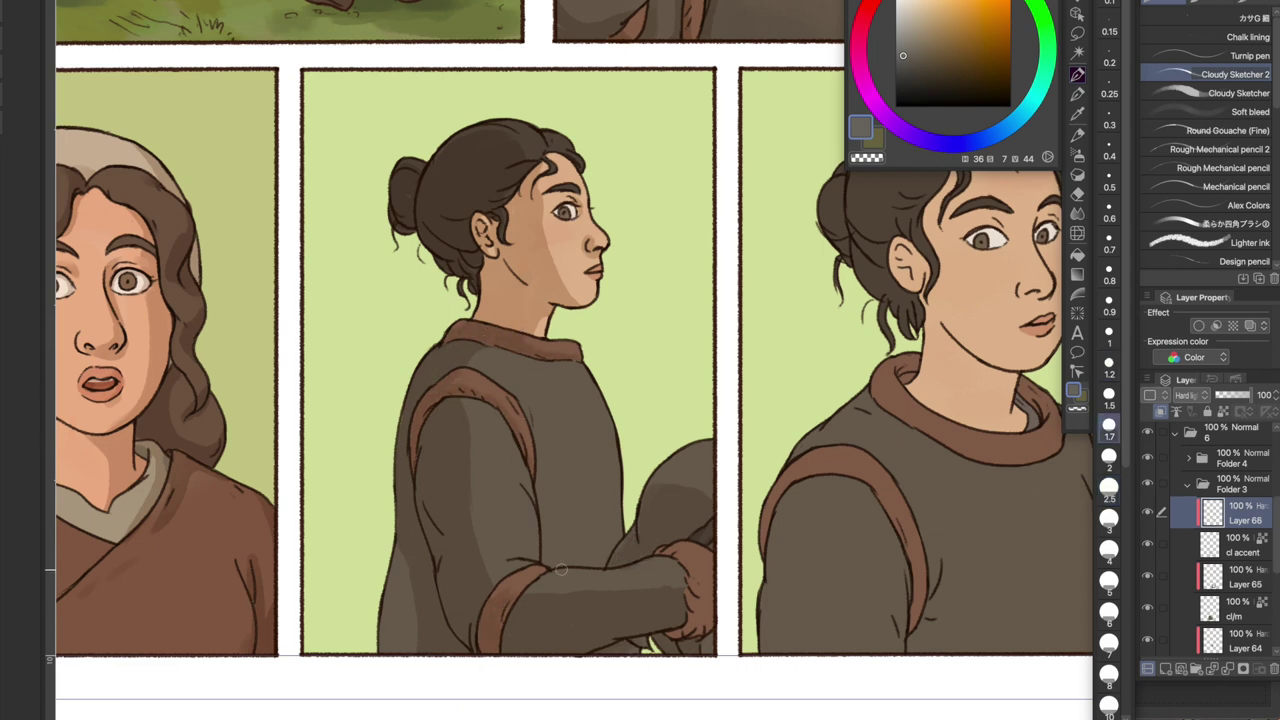
Shade the profile woman's sleeve and forearm further on Layer 65, using brush size 2.5 and larger
key("bracketright")
key("bracketright")
key("alt+bracketleft")
scroll(435, 517, "down", 2)
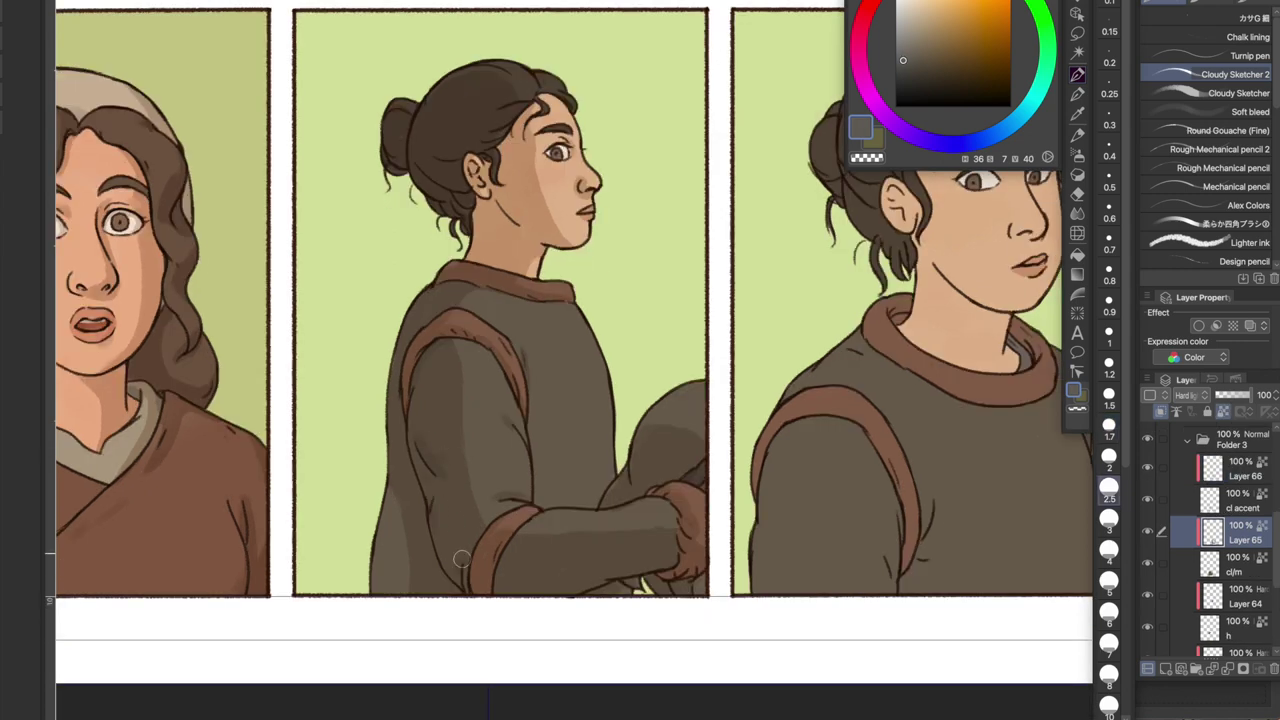
key("bracketright")
key("bracketright")
key("bracketright")
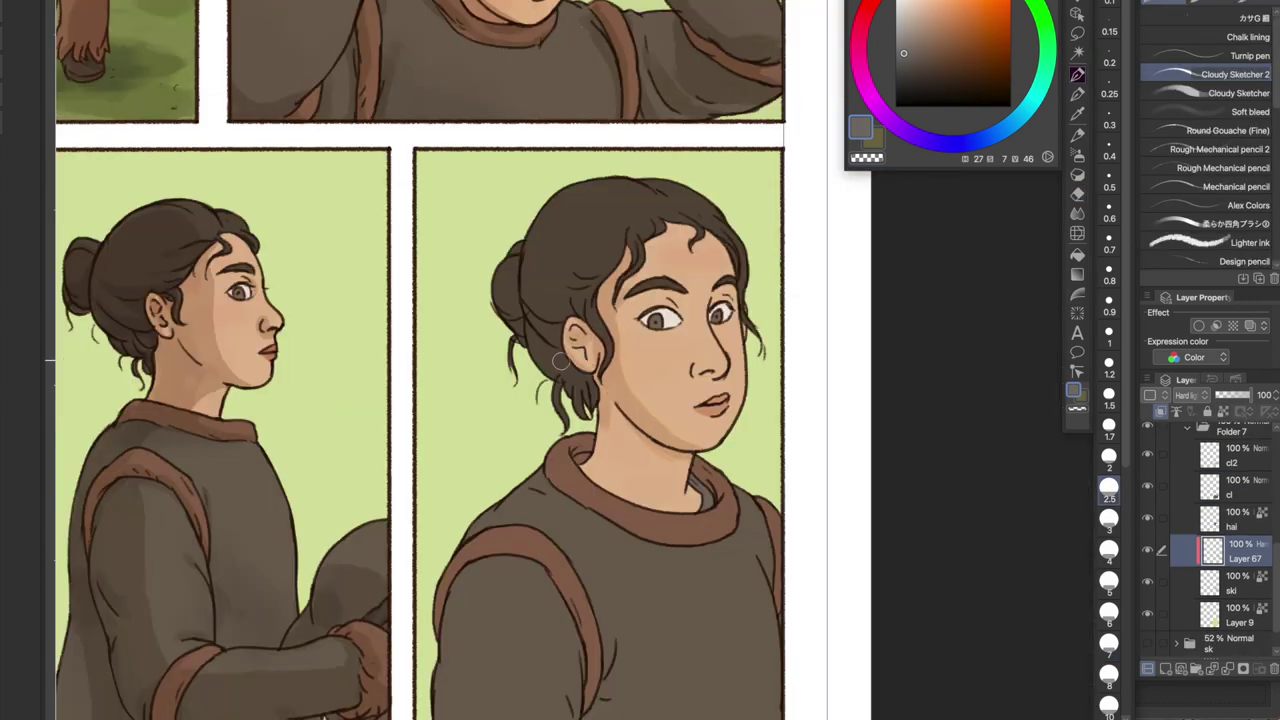
Shade the neck, ear and face of the woman in the last panel on Layer 67, reducing the brush from 2.5
left_click(620, 450, "alt")
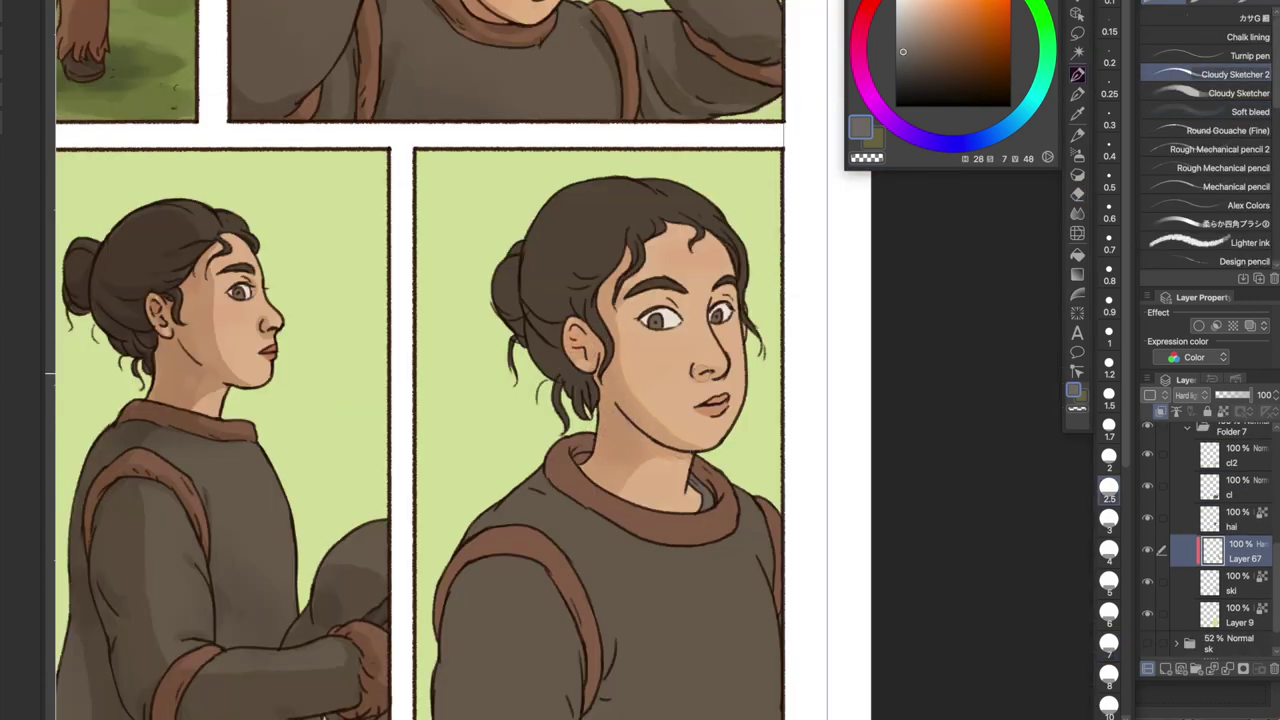
key("bracketleft")
key("bracketleft")
key("bracketleft")
key("bracketleft")
Add a clipped hard light layer above the hai layer and shade the last panel woman's hair and bun
key("ctrl+shift+n")
left_click(588, 306, "alt")
key("bracketright")
mouse_move(508, 265)
left_mouse_down()
mouse_move(512, 315)
mouse_move(585, 385)
left_mouse_up()
mouse_move(605, 250)
left_mouse_down()
mouse_move(548, 270)
mouse_move(548, 143)
left_mouse_up()
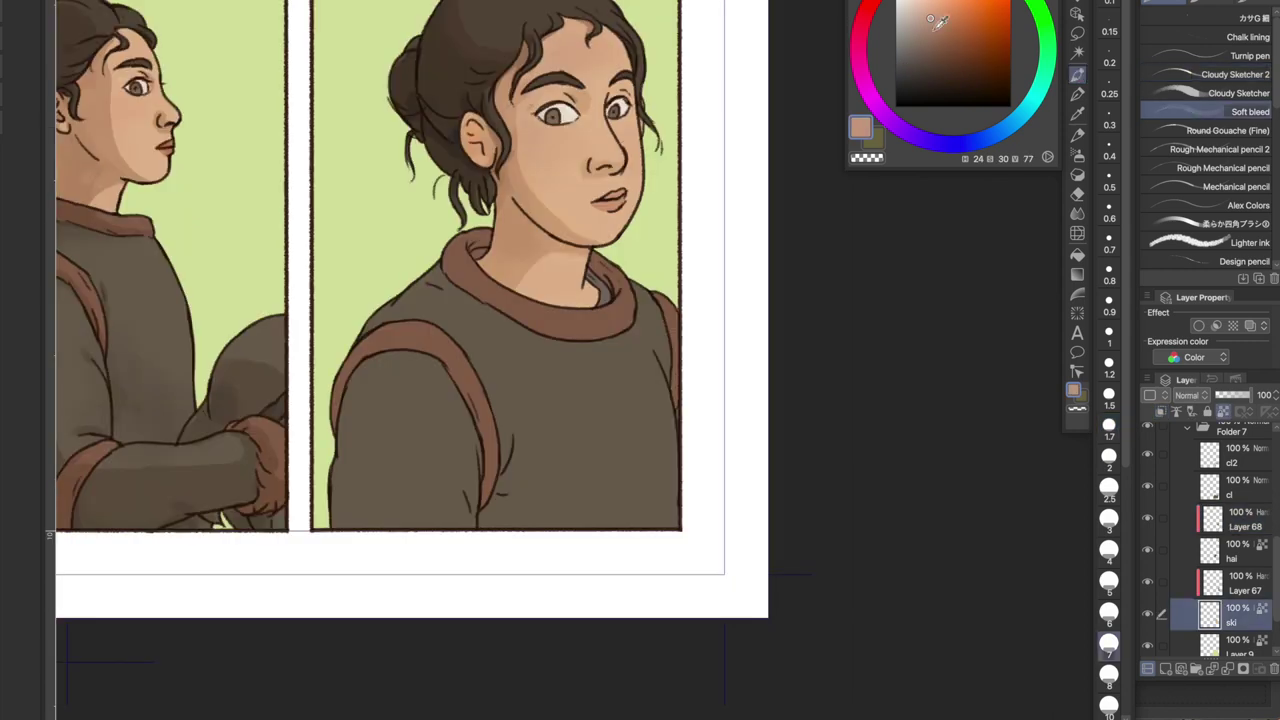
Soften the woman's skin on the ski layer with Soft bleed and shade her sleeve on a hard light layer above cl
left_click_drag(567, 309, 490, 184)
left_click(582, 71, "alt")
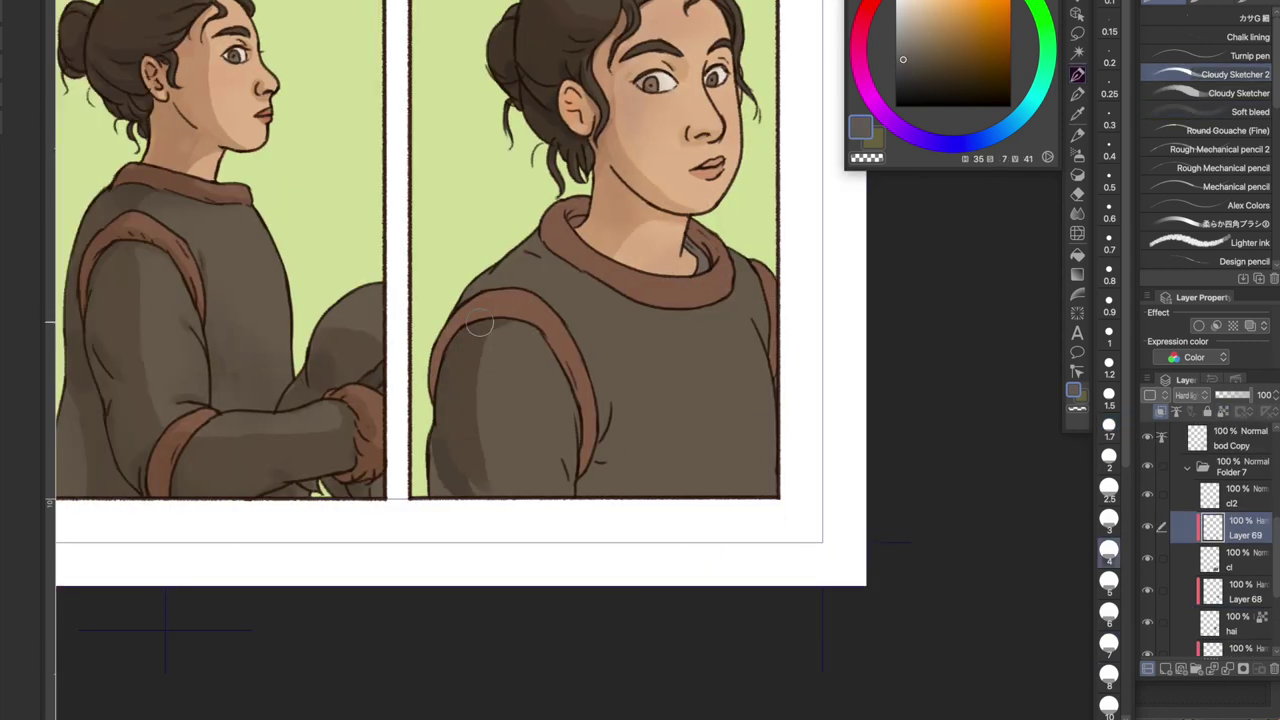
mouse_move(479, 323)
left_mouse_down()
mouse_move(489, 420)
mouse_move(475, 275)
mouse_move(537, 236)
mouse_move(624, 296)
left_mouse_up()
Touch up the last panel woman's tunic on the cl layer with the Turnip pen at size 1.5
key("bracketleft")
key("bracketleft")
key("bracketleft")
key("bracketleft")
key("bracketleft")
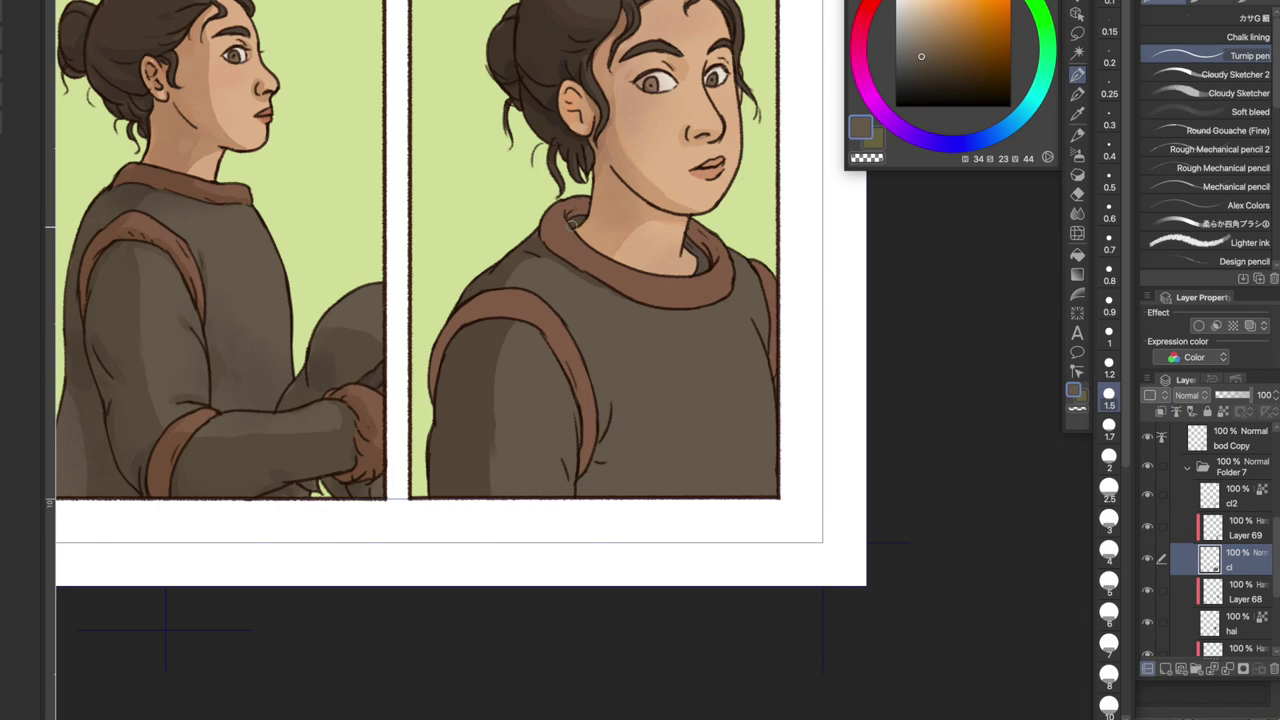
left_click_drag(612, 388, 600, 456)
key("bracketright")
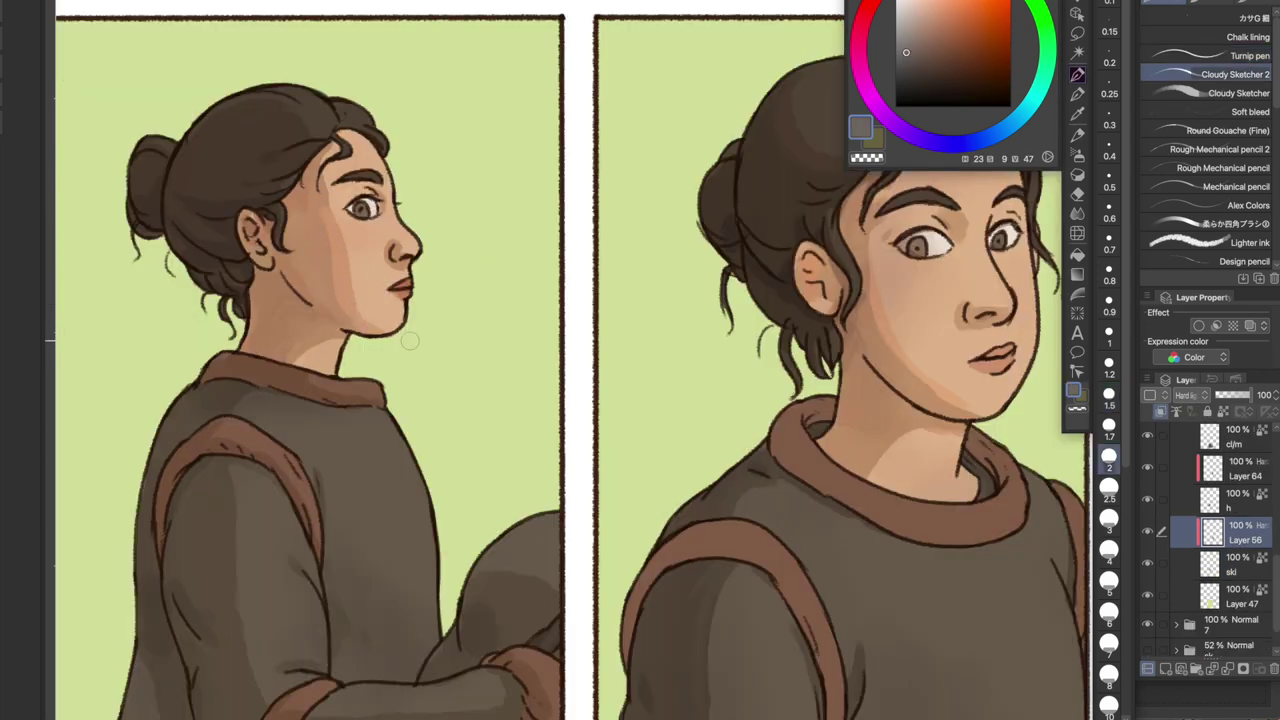
Refine the face shadows on the profile woman's Layer 56 and on Layer 55 in the panel above
left_click(330, 282, "alt")
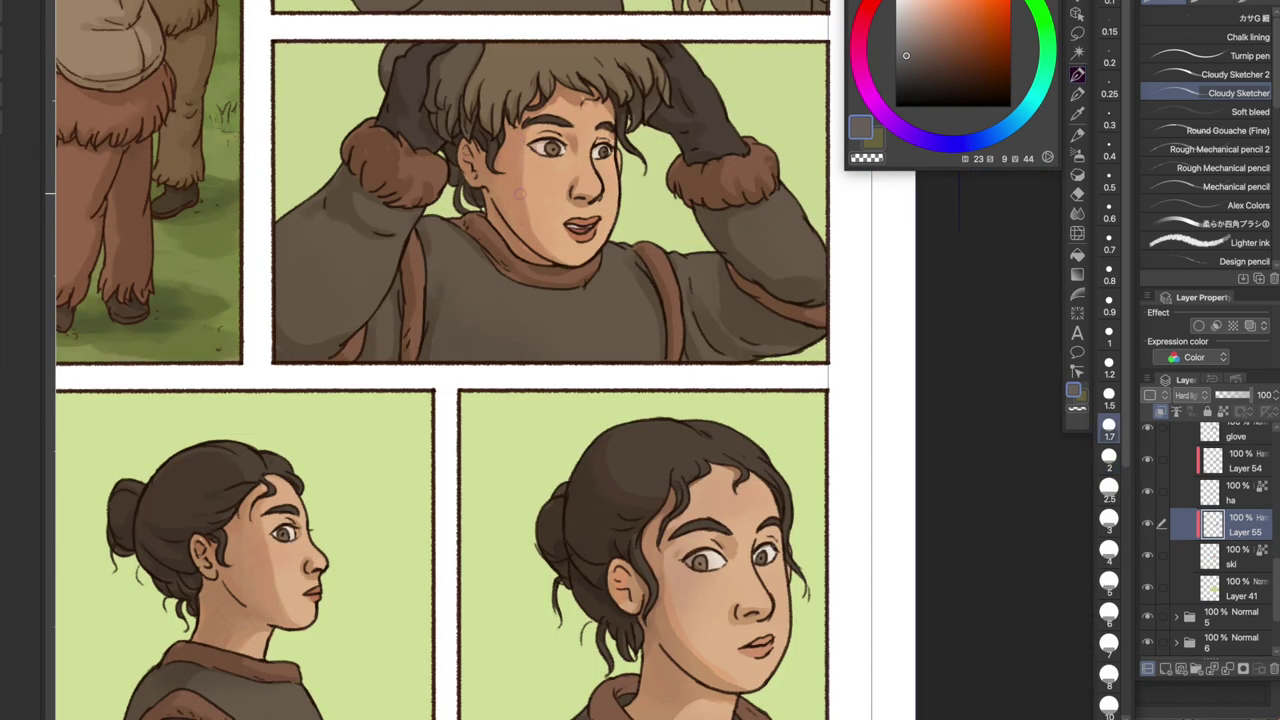
key("e")
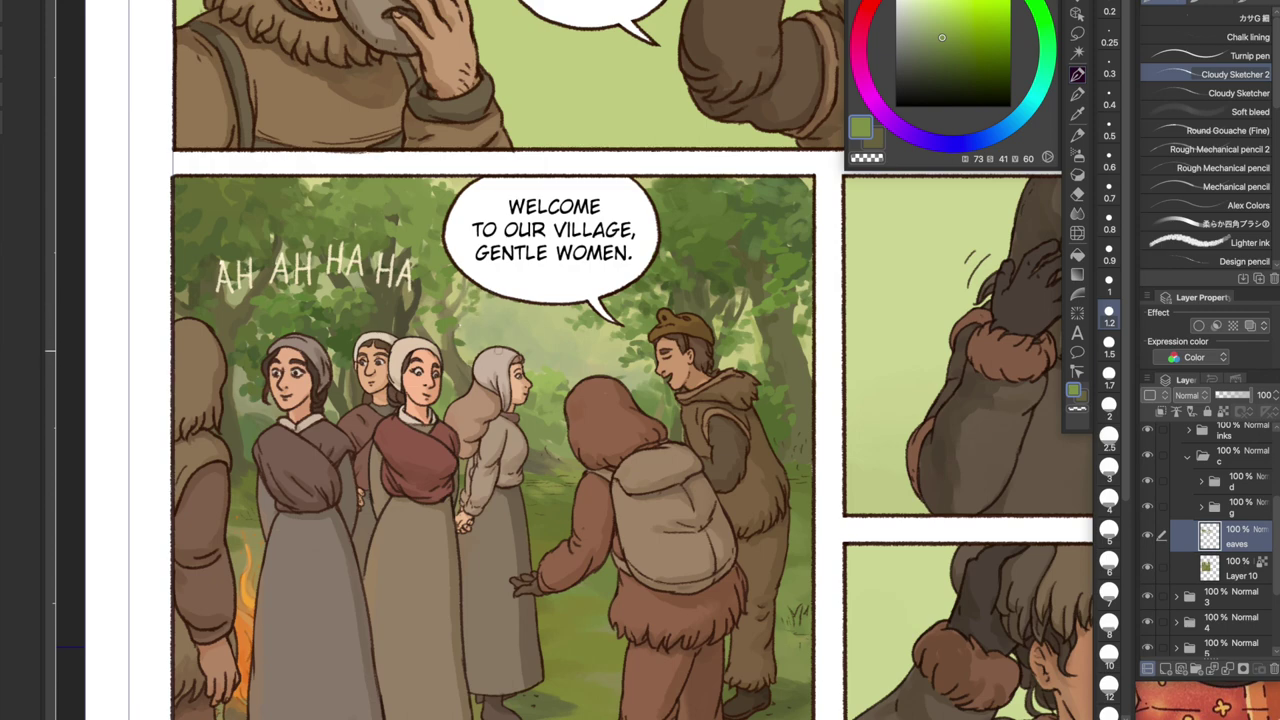
Paint foliage in muted and darker greens on the leaves layer of the village panel with Cloudy Sketcher 2 at size 1.2
left_click(941, 42)
left_click(938, 48)
left_click(936, 55)
left_click_drag(272, 201, 196, 73)
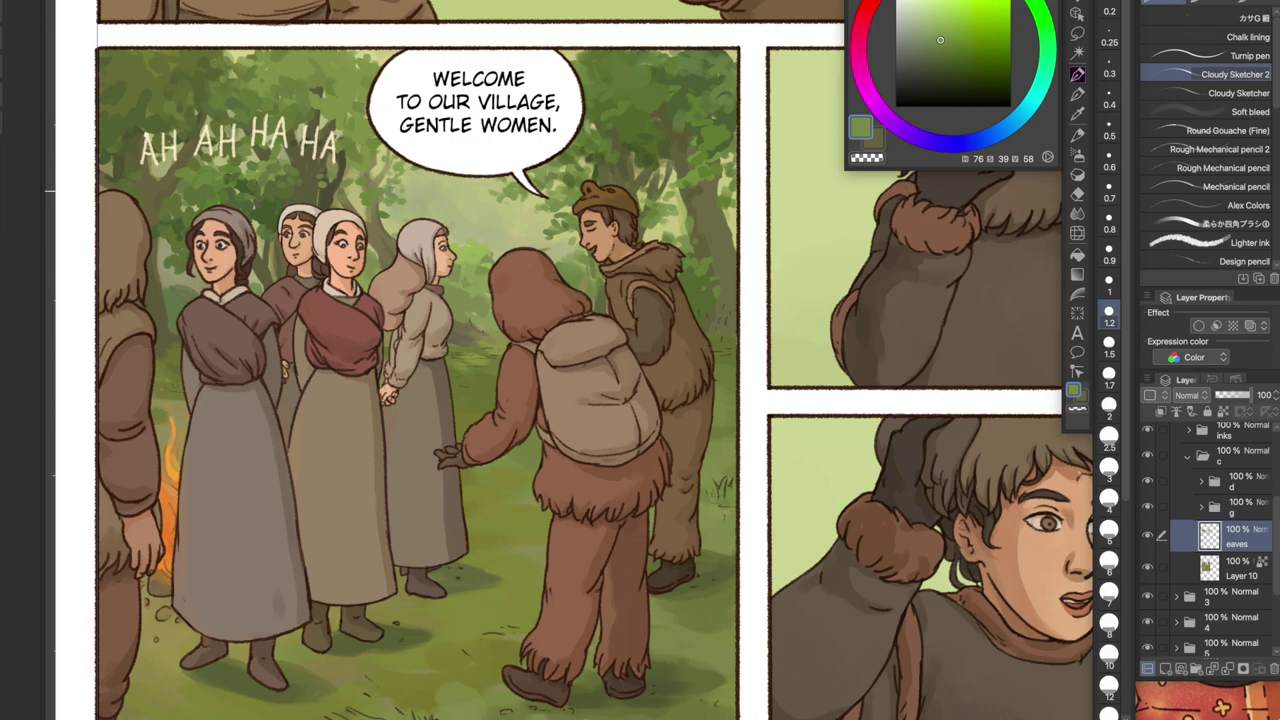
Clean up the curly-haired woman's hair shading on Layer 49 with the Rough eraser, reducing its size from 0.8
scroll(640, 360, "down", 3)
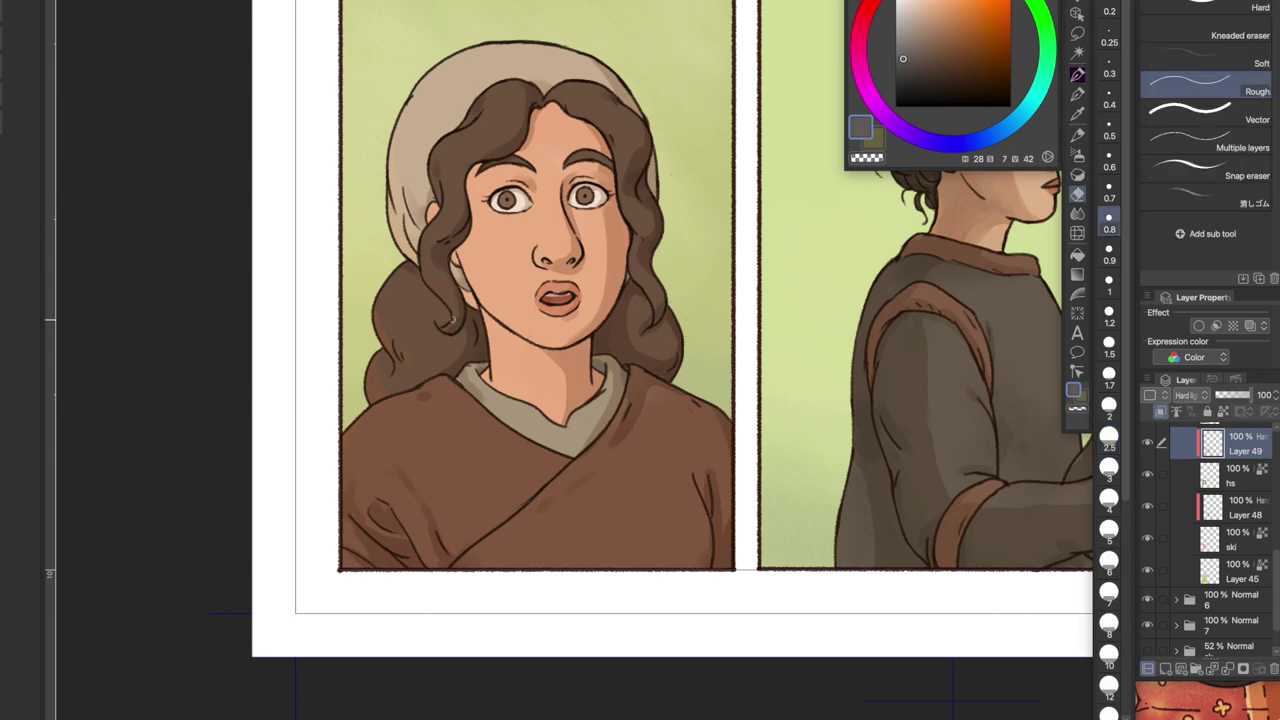
key("bracketleft")
key("bracketleft")
Refine the curly-haired woman's facial lines on Layer 7 with Chalk lining in dark brown at size 0.6 and smaller
left_click(462, 226, "alt")
left_click(465, 175, "alt")
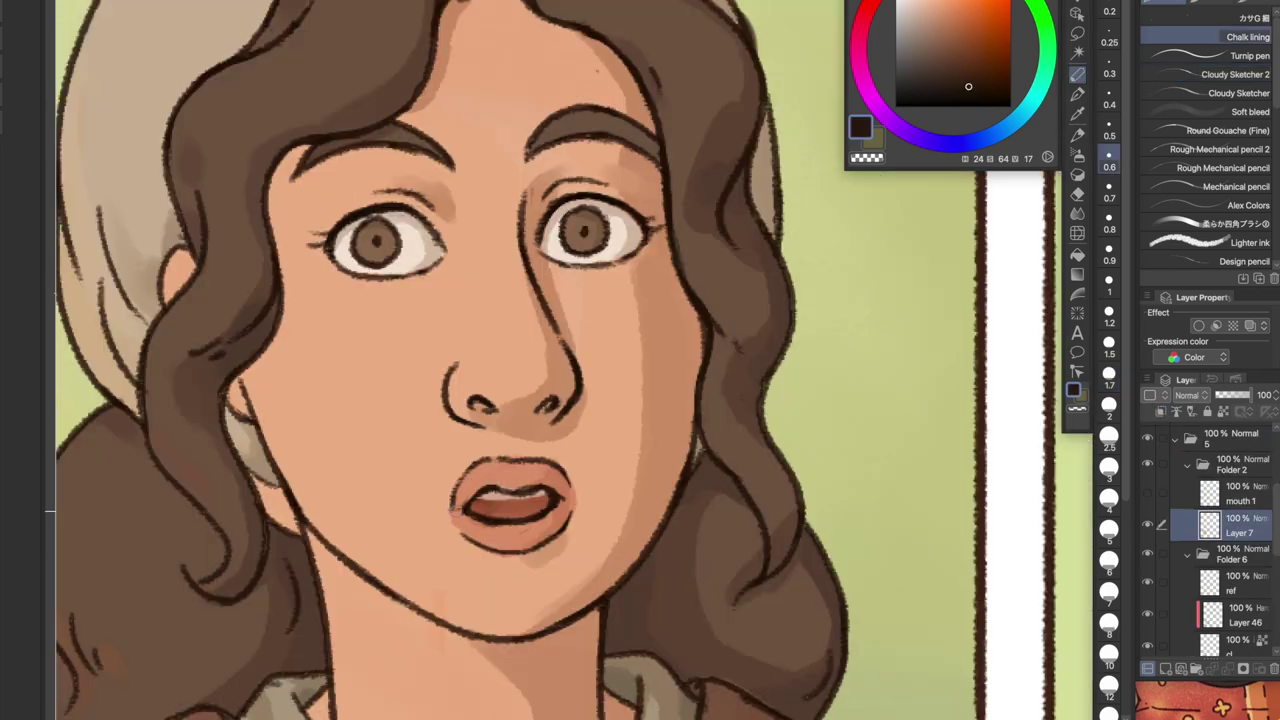
key("bracketleft")
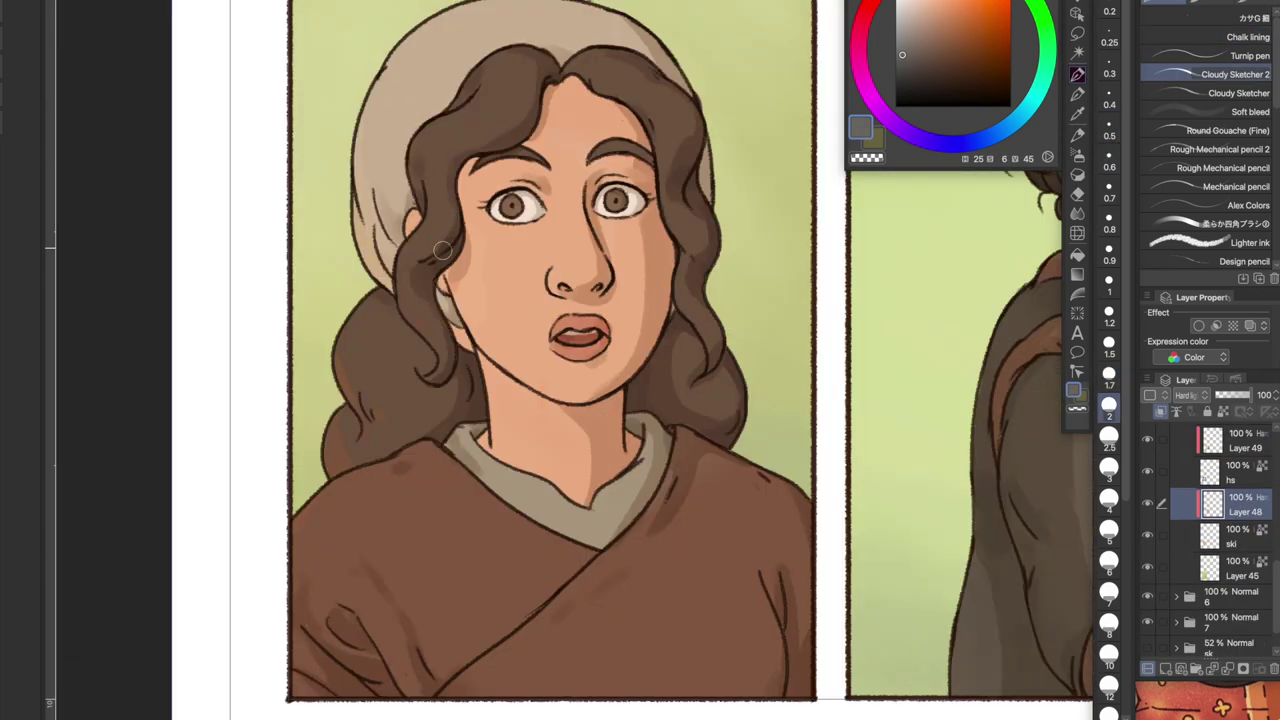
Shade the curly-haired woman's face and neck on Layer 48 with brush sizes 1.5 and 0.9
key("bracketleft")
key("bracketleft")
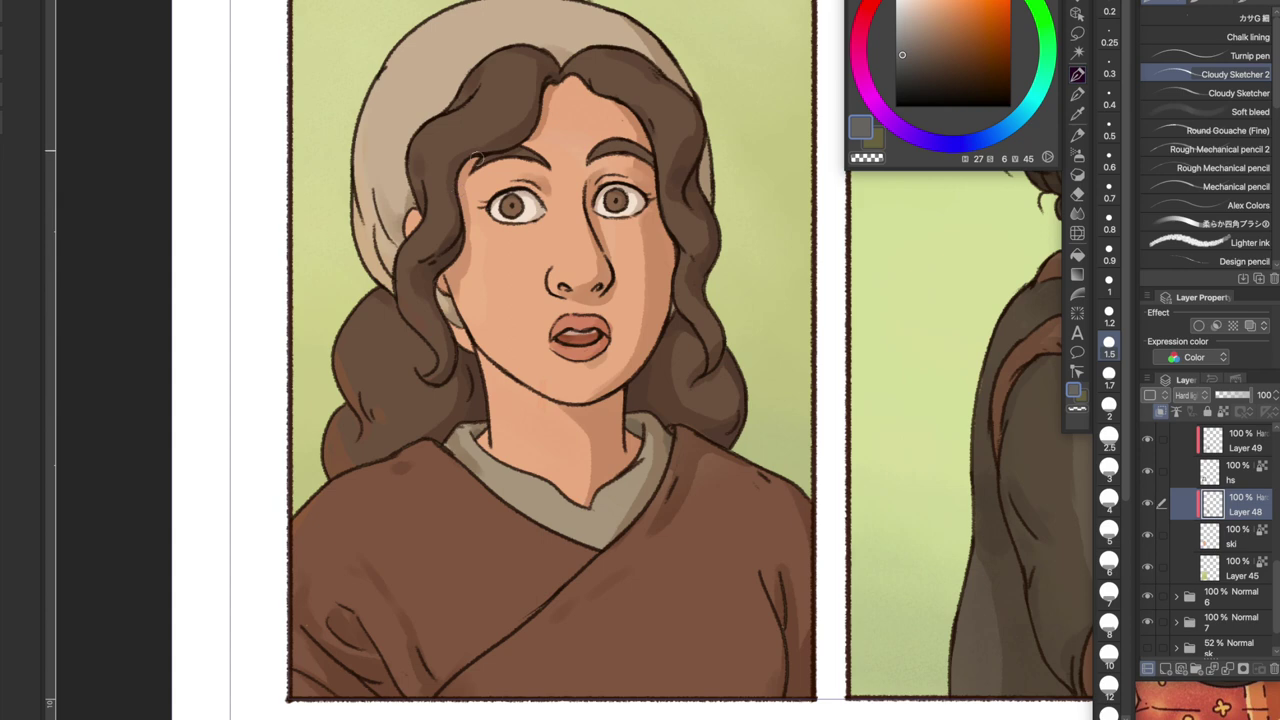
left_click(584, 456, "alt")
key("bracketleft")
key("bracketleft")
key("bracketleft")
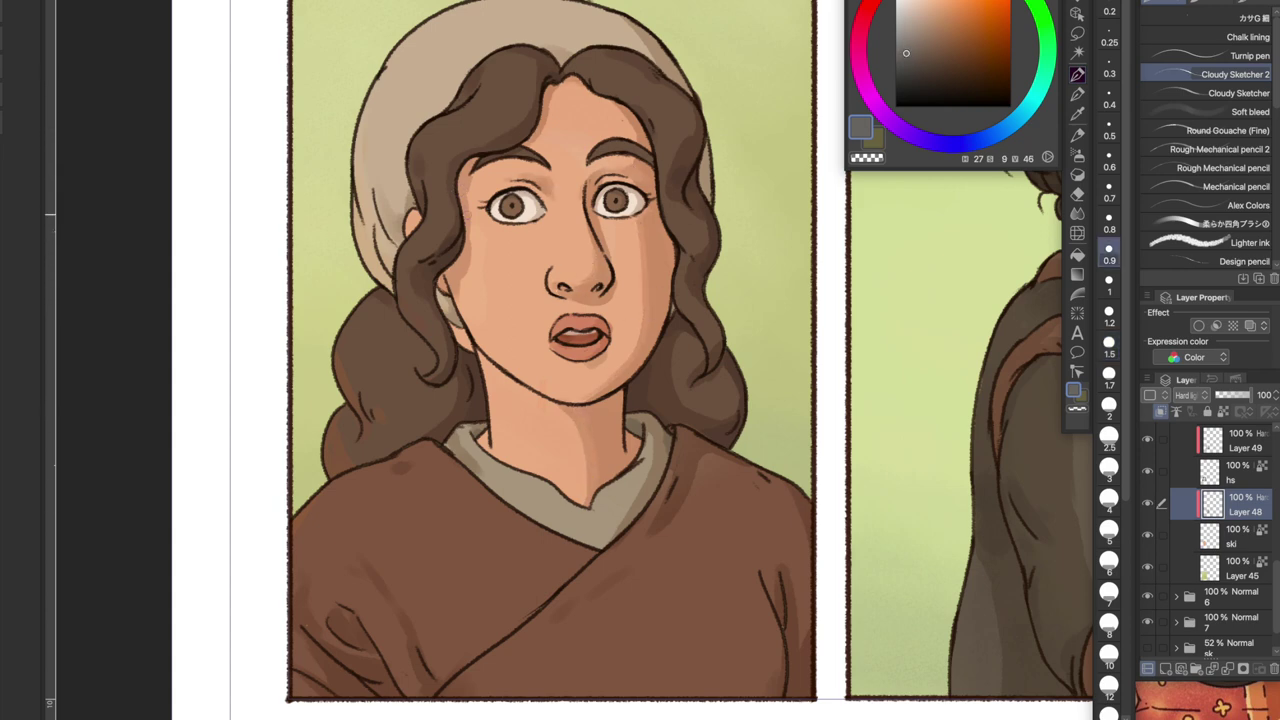
Refine the shading of the curly-haired woman's hair on Layer 49 with Cloudy Sketcher 2 at size 1.7
left_click(467, 258, "alt")
key("bracketright")
key("bracketright")
key("bracketright")
key("bracketright")
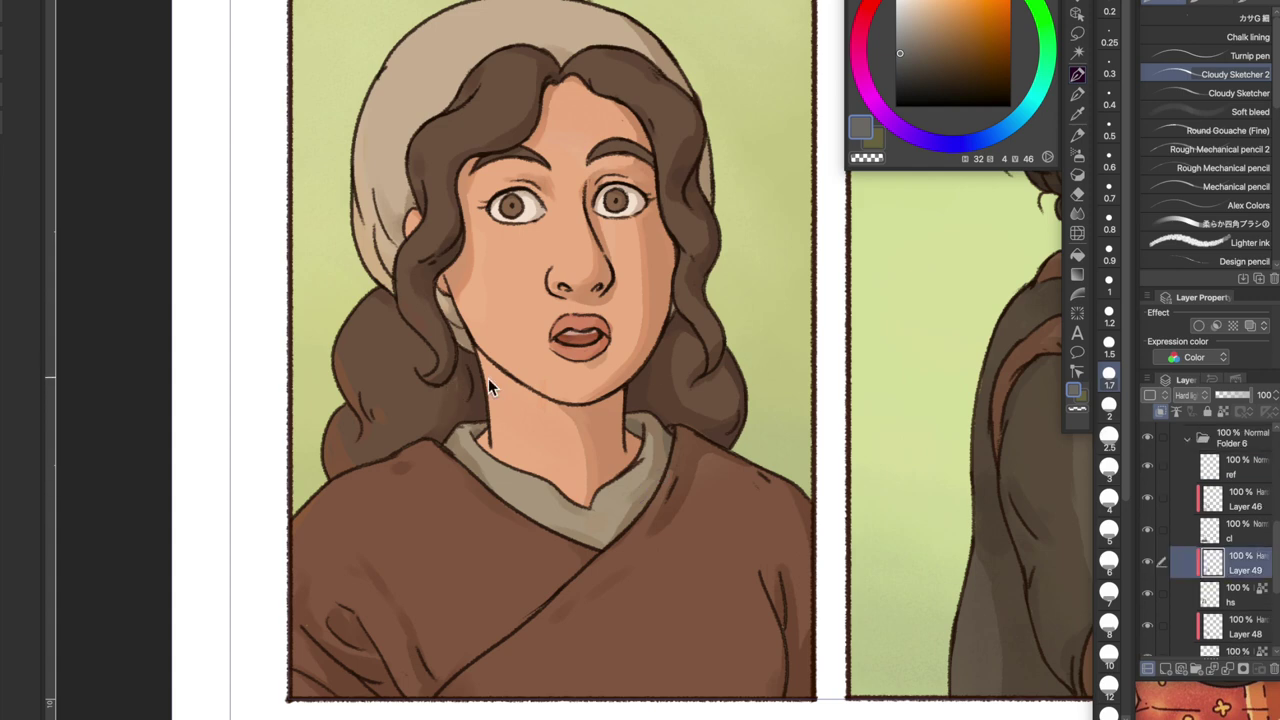
left_click(693, 358, "alt")
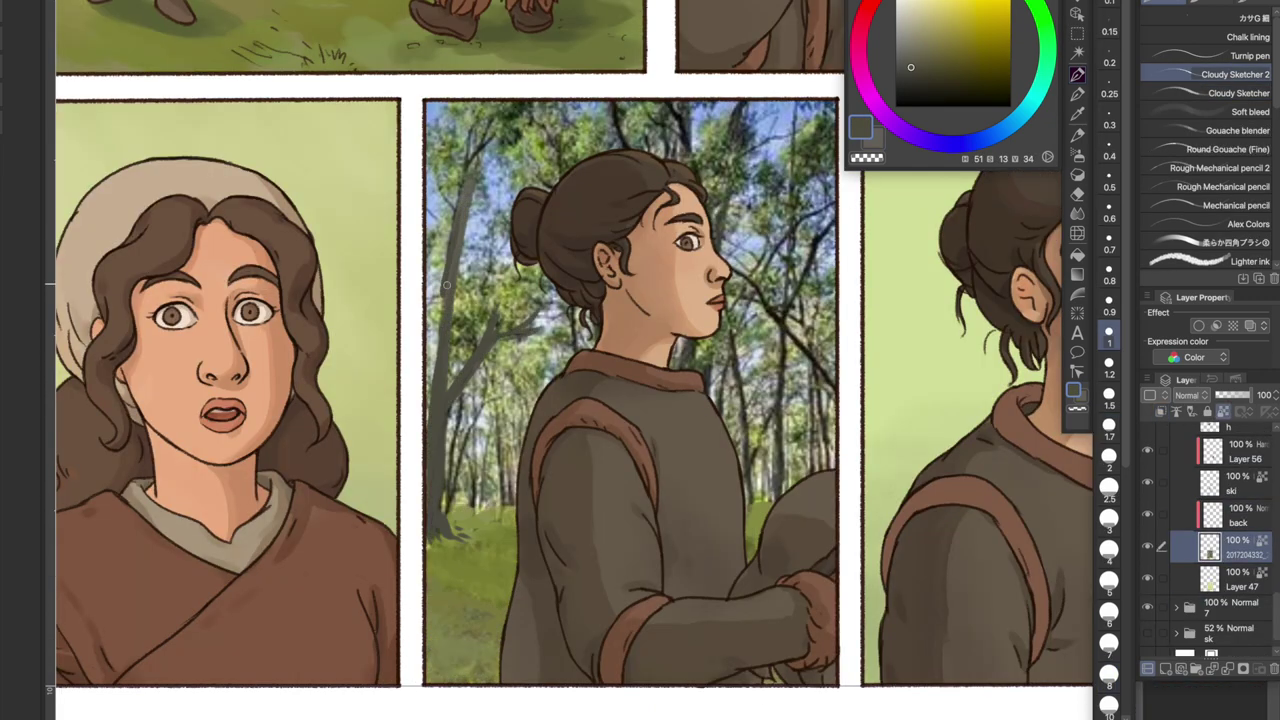
Paint grey-brown tree trunks and branches over the forest photo behind the woman in profile with Cloudy Sketcher 2 at size 1
left_click_drag(446, 285, 450, 156)
left_click_drag(438, 236, 418, 228)
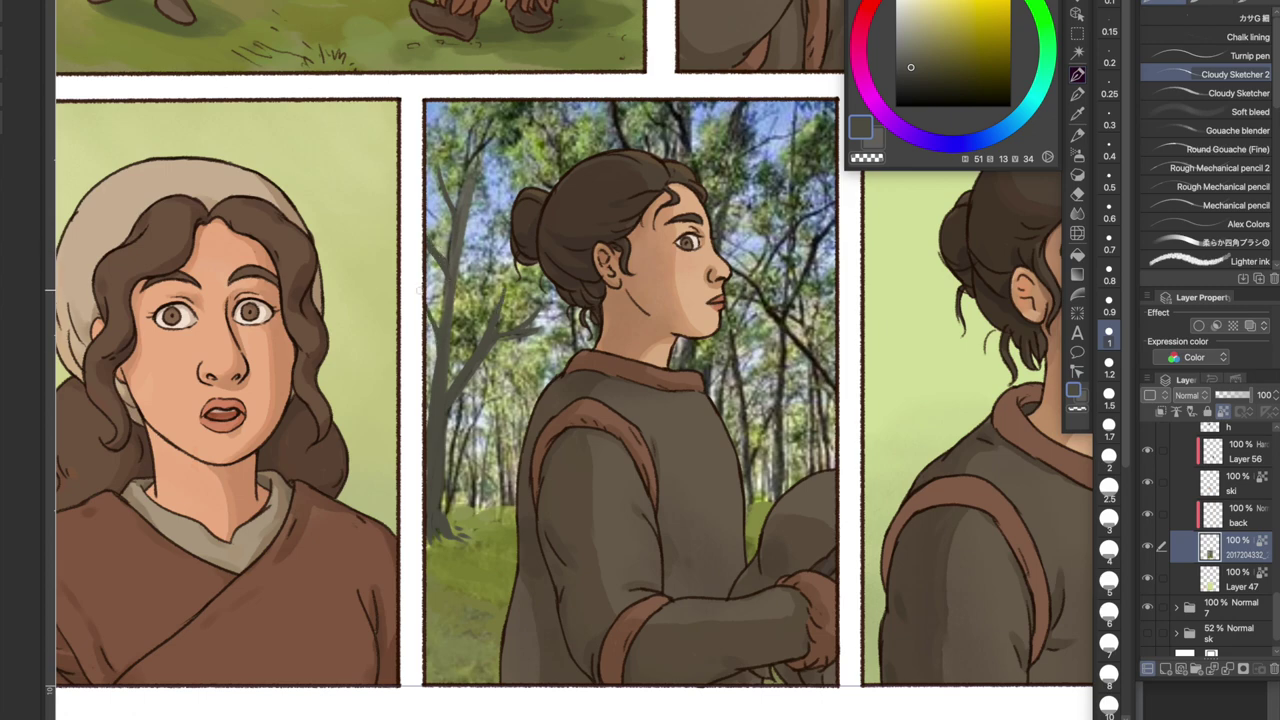
left_click_drag(430, 300, 438, 326)
left_click_drag(775, 310, 768, 510)
left_click_drag(758, 238, 788, 340)
left_click_drag(718, 172, 790, 295)
left_click_drag(812, 205, 788, 285)
left_click_drag(818, 178, 806, 245)
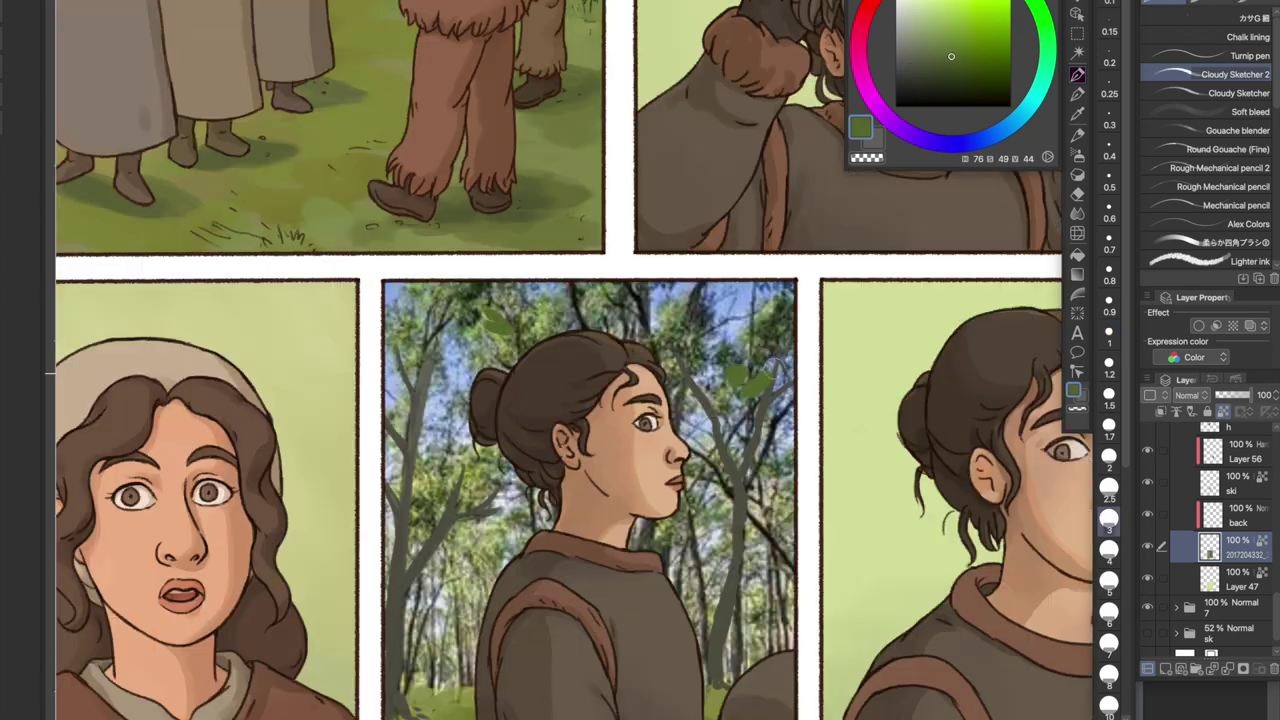
Paint green leaf clusters over the treetops on both sides of the woman in profile with Cloudy Sketcher 2 at size 3
left_click_drag(785, 430, 775, 470)
left_click_drag(690, 475, 725, 500)
left_click_drag(680, 395, 690, 430)
left_click_drag(730, 315, 790, 340)
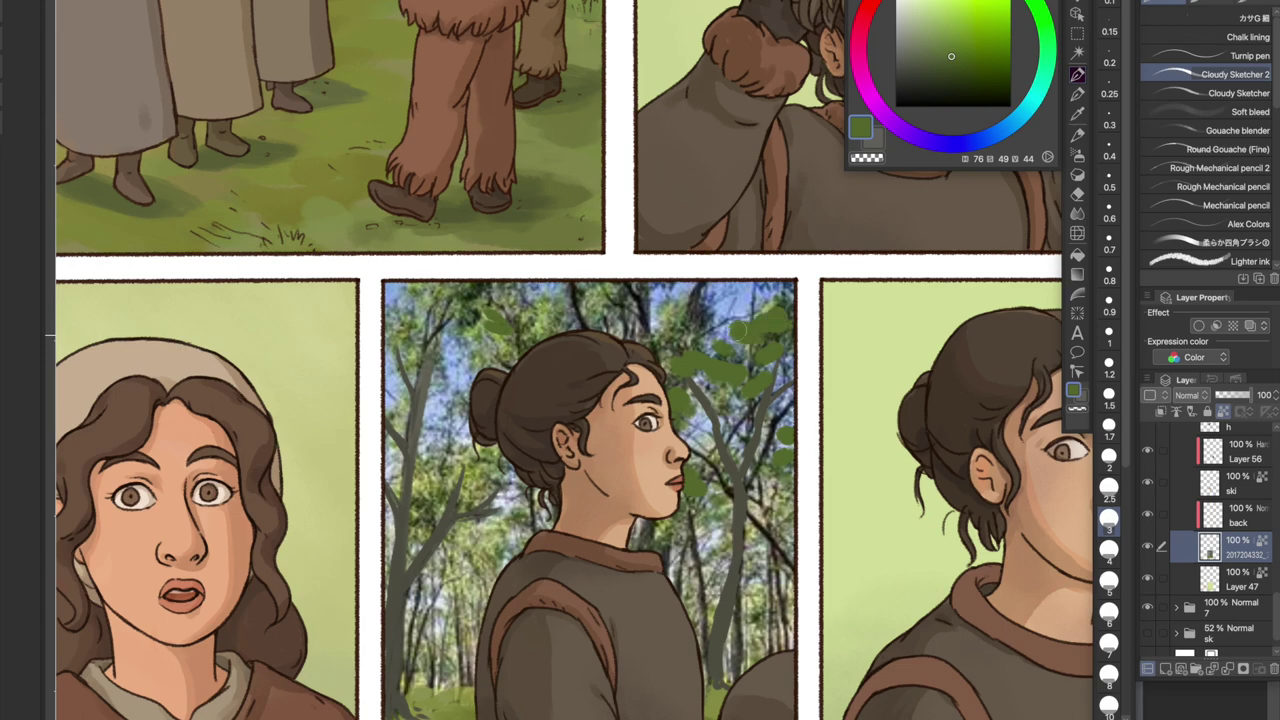
left_click_drag(446, 450, 480, 480)
left_click_drag(718, 325, 745, 355)
left_click_drag(478, 466, 494, 480)
left_click_drag(504, 503, 534, 524)
left_click_drag(430, 470, 450, 490)
mouse_move(470, 450)
left_mouse_down()
mouse_move(495, 460)
mouse_move(480, 500)
left_mouse_up()
mouse_move(450, 350)
left_mouse_down()
mouse_move(465, 375)
mouse_move(510, 360)
left_mouse_up()
left_click_drag(525, 310, 565, 340)
left_click_drag(385, 320, 415, 350)
left_click_drag(420, 300, 450, 324)
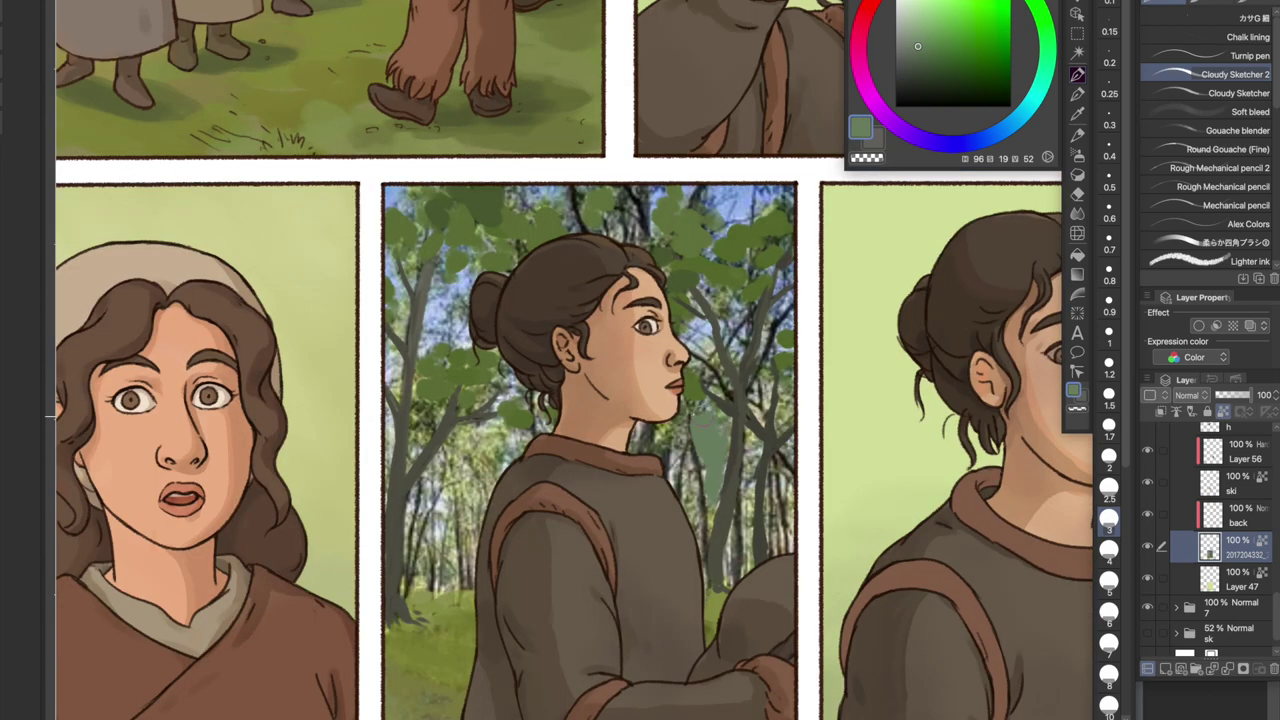
Block in the distant woodland between the trunks of the profile panel with muted grey-green strokes
left_click_drag(692, 446, 694, 520)
left_click_drag(722, 410, 754, 528)
mouse_move(750, 466)
left_mouse_down()
mouse_move(752, 570)
mouse_move(785, 552)
left_mouse_up()
left_click_drag(472, 446, 474, 520)
left_click(914, 43)
left_click_drag(500, 420, 492, 486)
left_click_drag(440, 432, 440, 578)
mouse_move(486, 450)
left_mouse_down()
mouse_move(486, 500)
mouse_move(440, 582)
left_mouse_up()
Cover the remaining photo gaps and distant background between the trees of the profile panel with pale green
left_click(1108, 580)
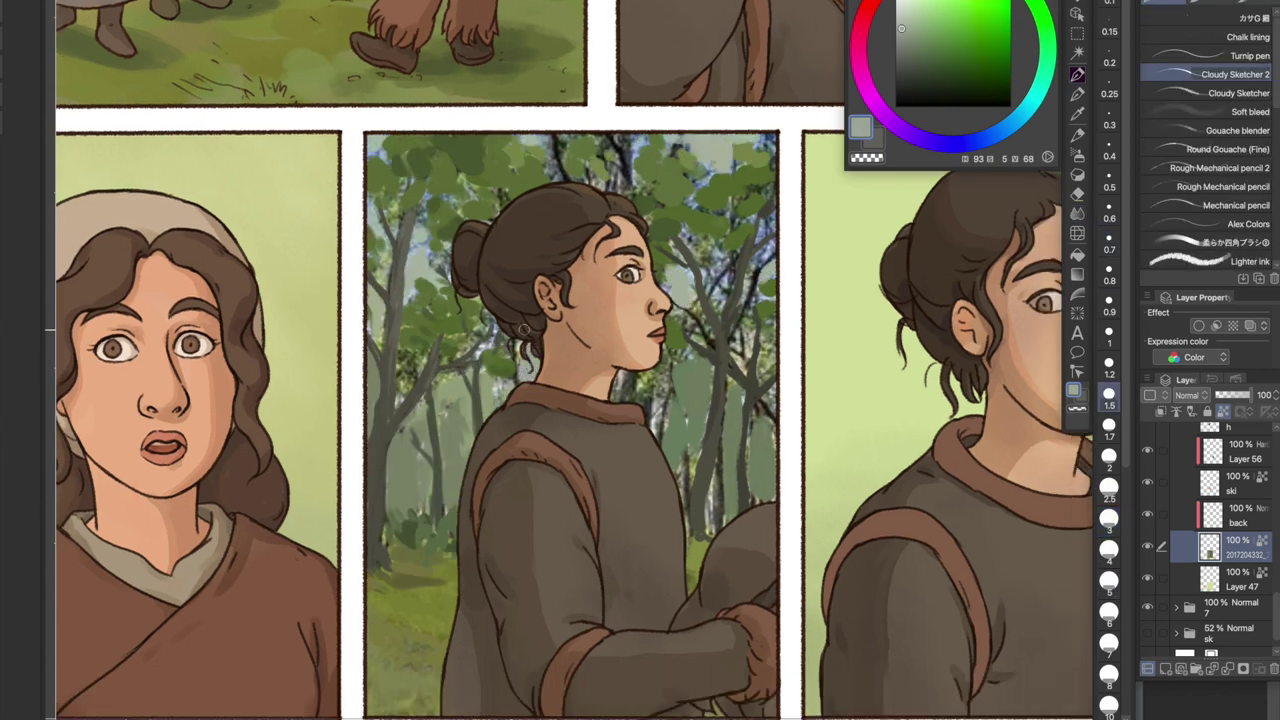
left_click(943, 67)
mouse_move(492, 378)
left_mouse_down()
mouse_move(462, 416)
mouse_move(404, 436)
left_mouse_up()
left_click(913, 24)
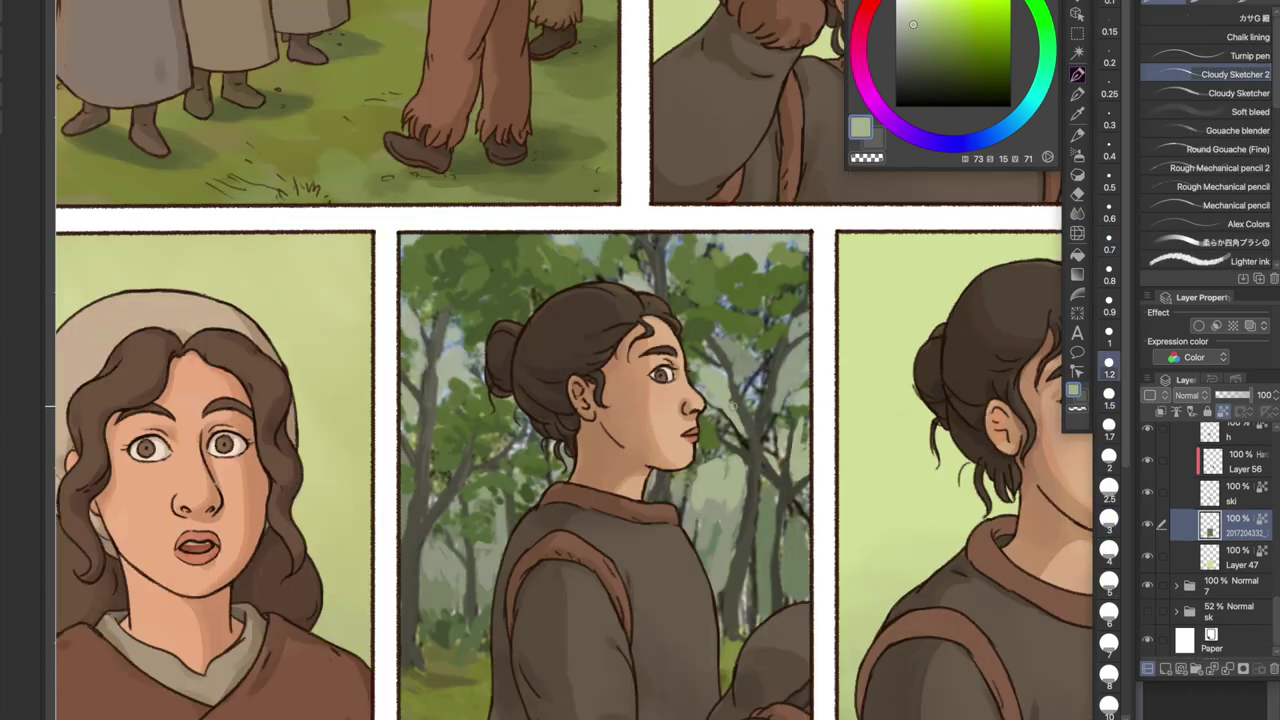
left_click_drag(728, 404, 740, 448)
left_click_drag(690, 358, 726, 424)
left_click(1108, 487)
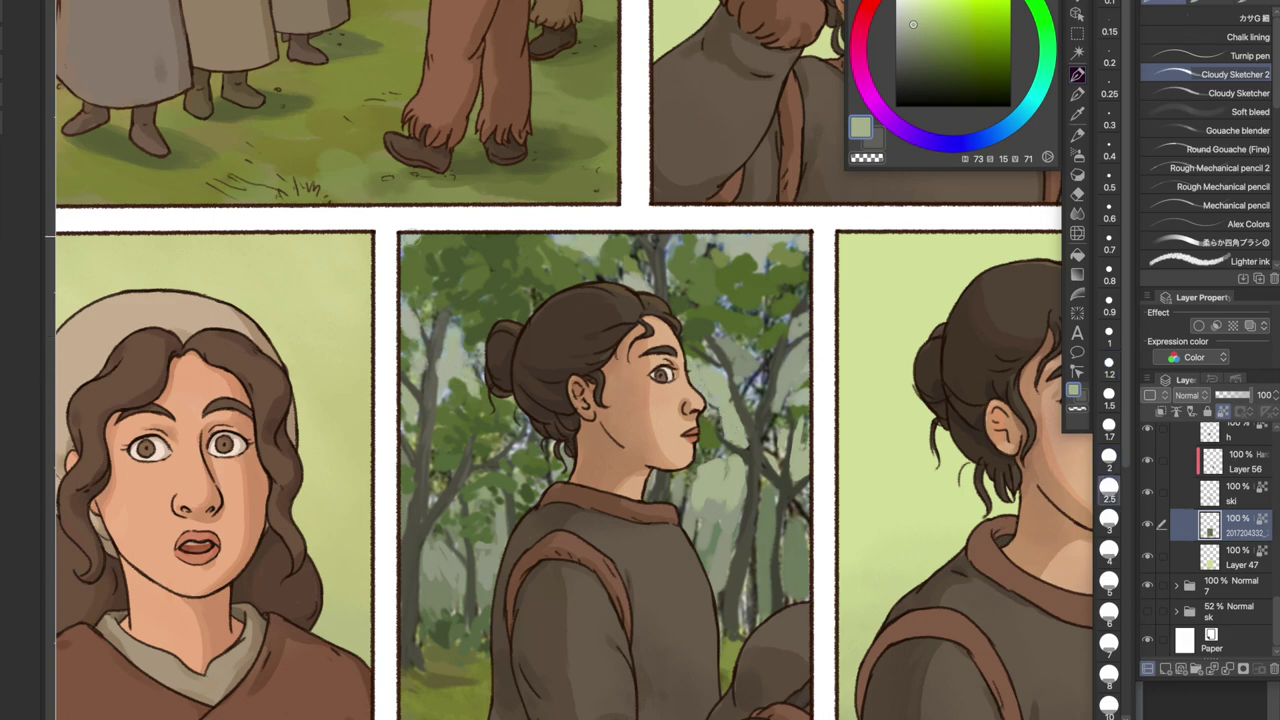
left_click_drag(740, 365, 730, 440)
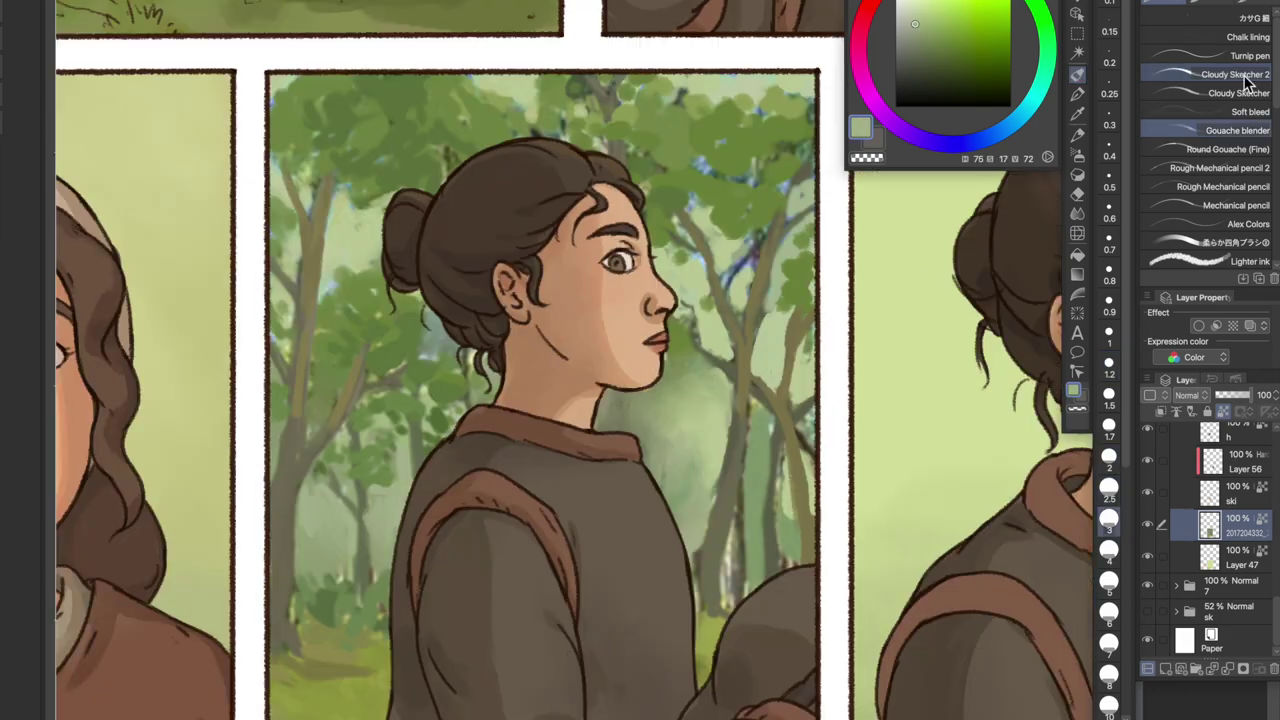
mouse_move(690, 395)
left_mouse_down()
mouse_move(653, 437)
mouse_move(690, 520)
left_mouse_up()
left_click_drag(770, 430, 760, 570)
Add mid-green foliage among the trees of the profile panel with Cloudy Sketcher 2 at size 2
left_click(1108, 362)
left_click(1108, 455)
left_click(931, 49)
left_click_drag(700, 440, 760, 410)
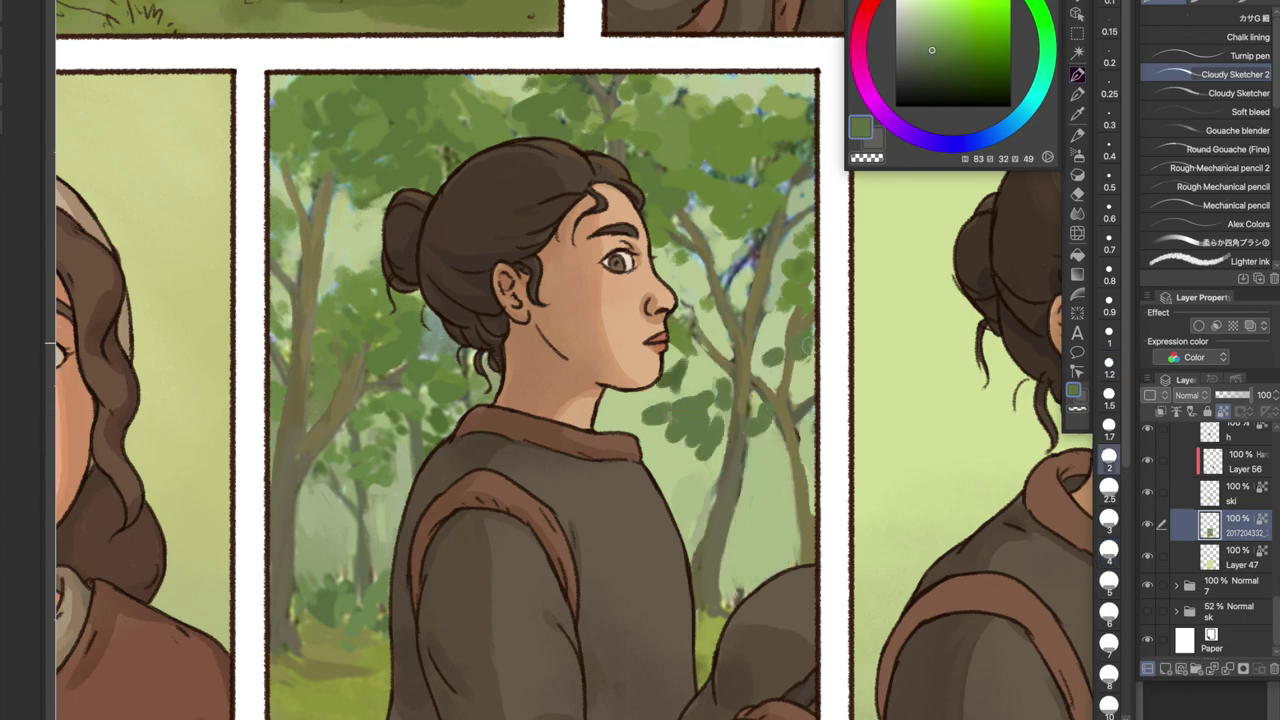
left_click_drag(690, 350, 800, 340)
left_click_drag(700, 300, 730, 280)
left_click_drag(700, 400, 520, 310)
left_click(580, 410, "alt")
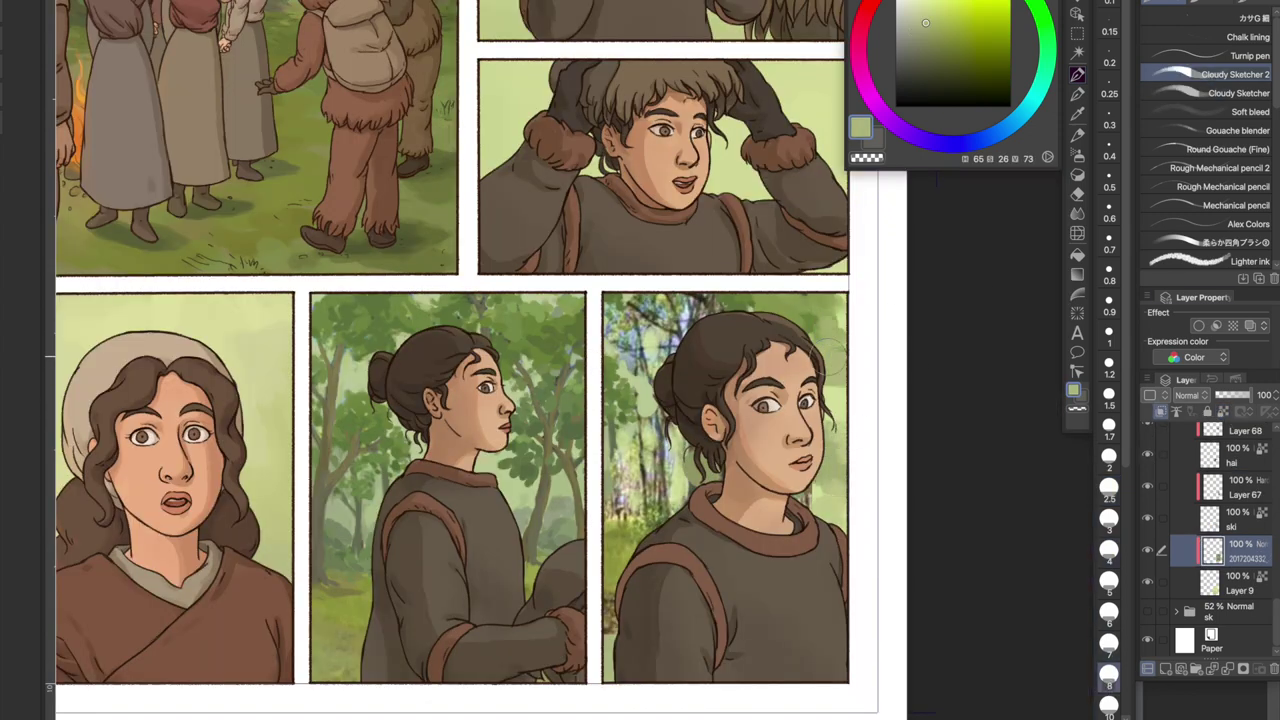
Paint over the forest photo behind the woman in the last panel with loose, blurred light and muted greens
left_click(672, 426, "alt")
mouse_move(716, 442)
left_mouse_down()
mouse_move(646, 505)
mouse_move(615, 510)
left_mouse_up()
left_click(628, 488, "alt")
left_click(650, 470, "alt")
scroll(640, 400, "down", 3)
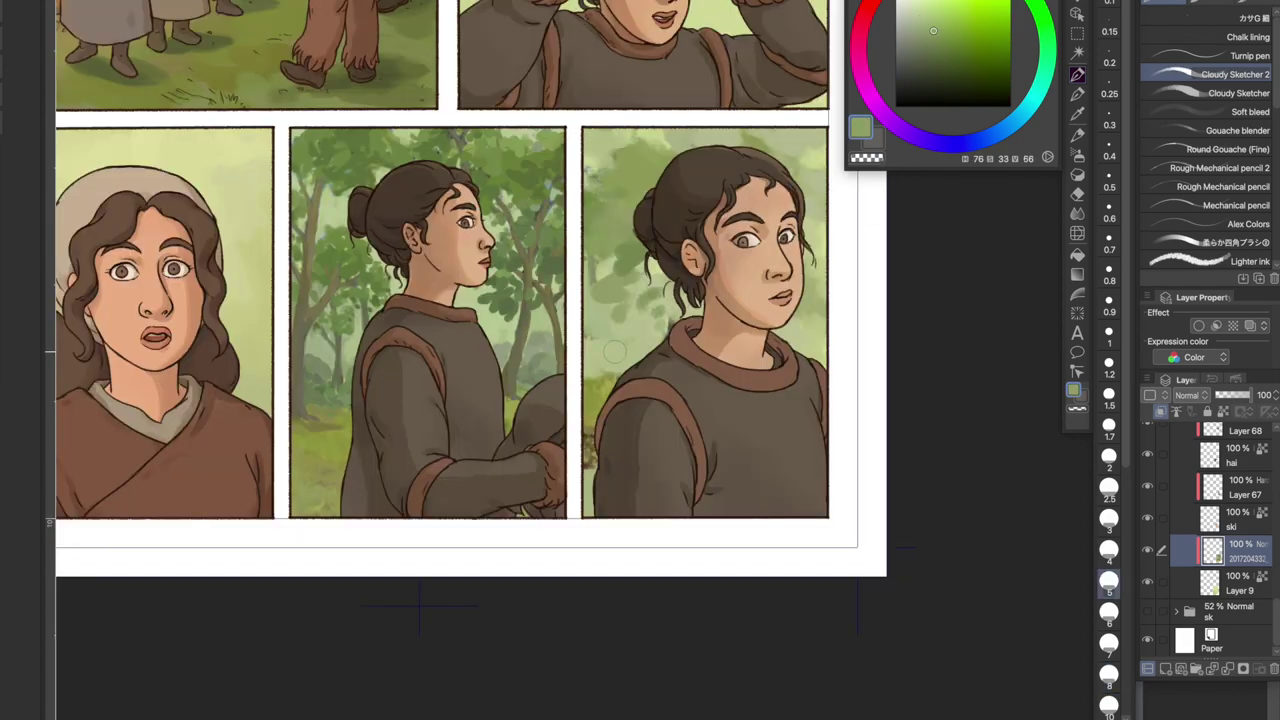
left_click(1108, 643)
left_click(810, 228, "alt")
mouse_move(817, 150)
left_mouse_down()
mouse_move(800, 245)
mouse_move(640, 300)
mouse_move(620, 400)
left_mouse_up()
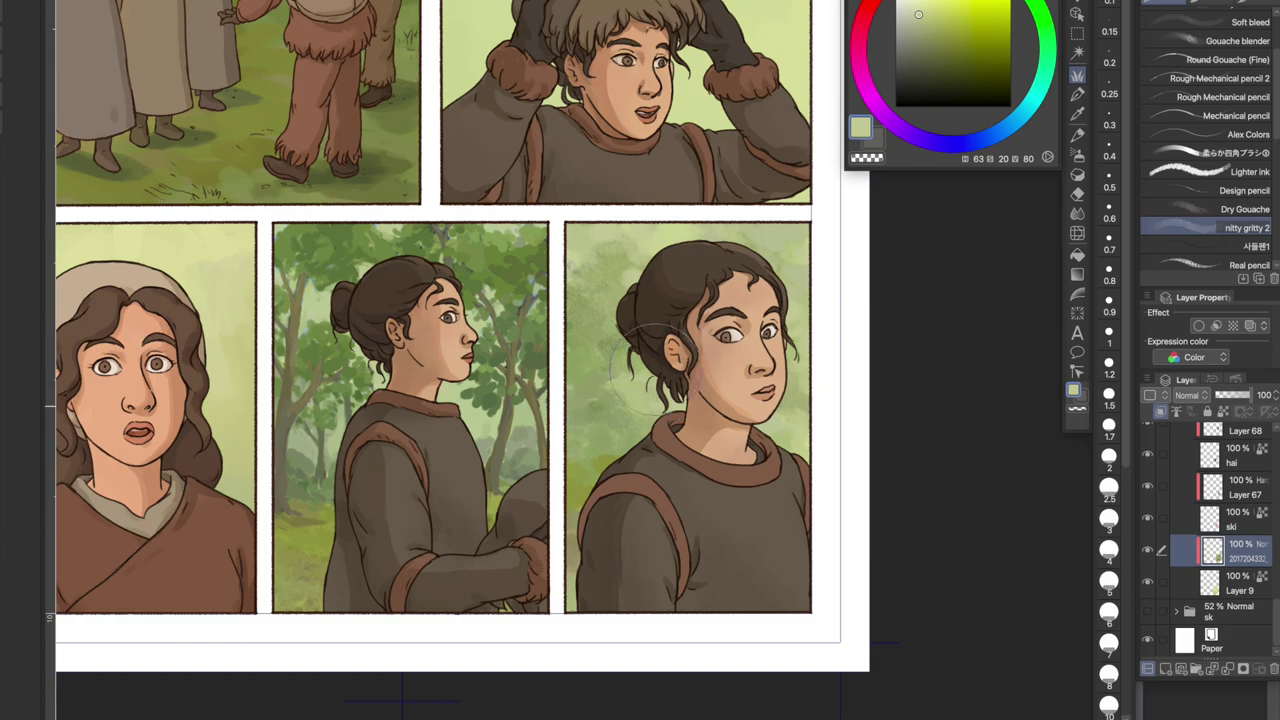
Texture the top panel's green background on Layer 4 with nitty gritty 2 in pale and muted yellow-greens
scroll(640, 400, "up", 5)
left_click(930, 20)
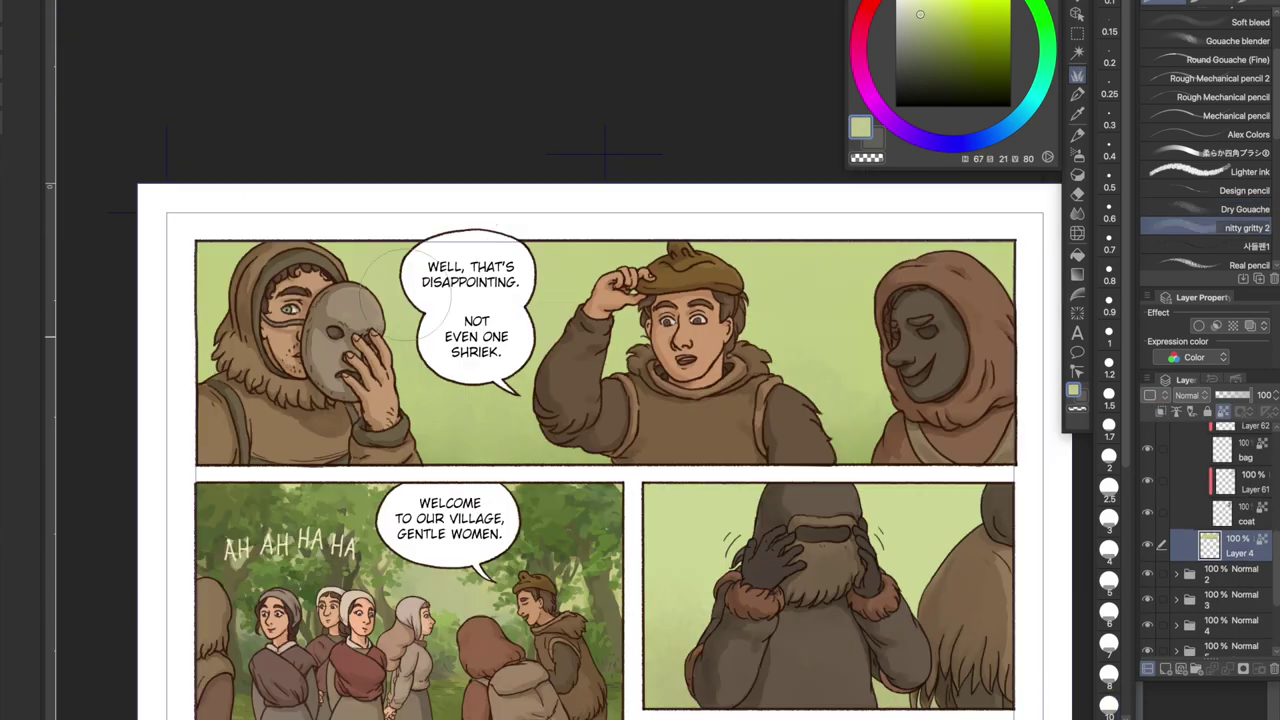
left_click(1003, 383, "alt")
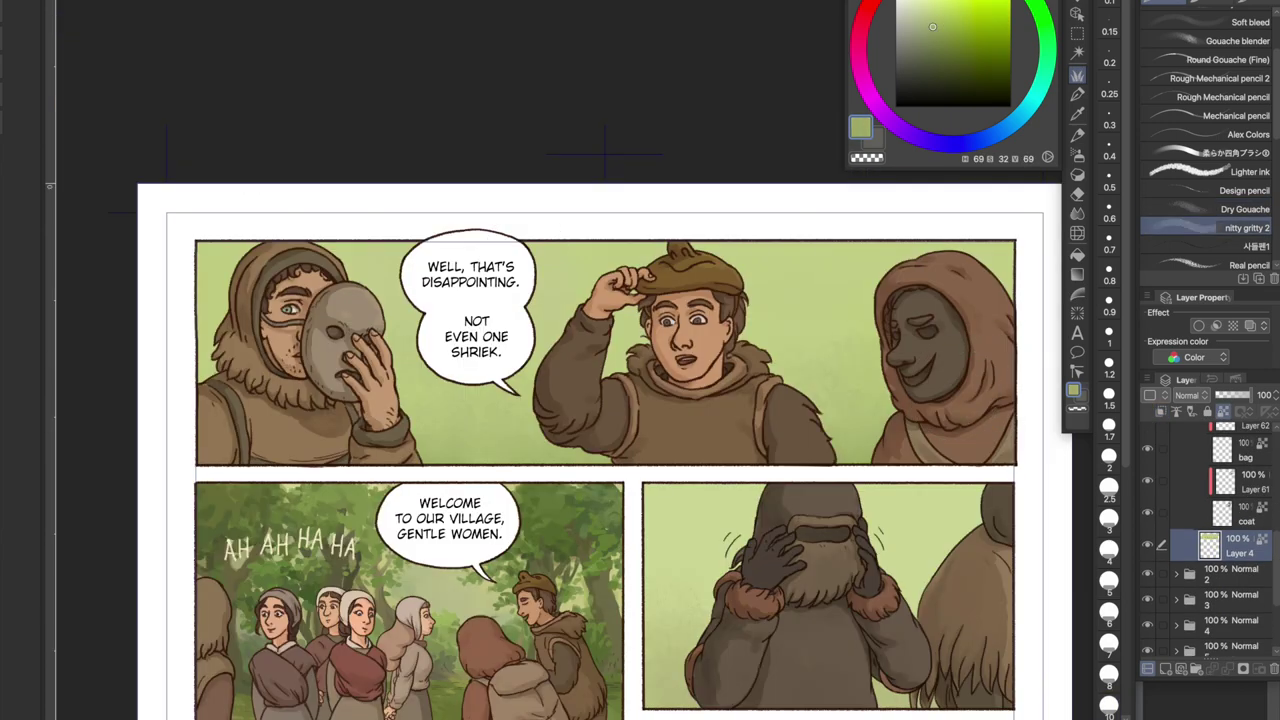